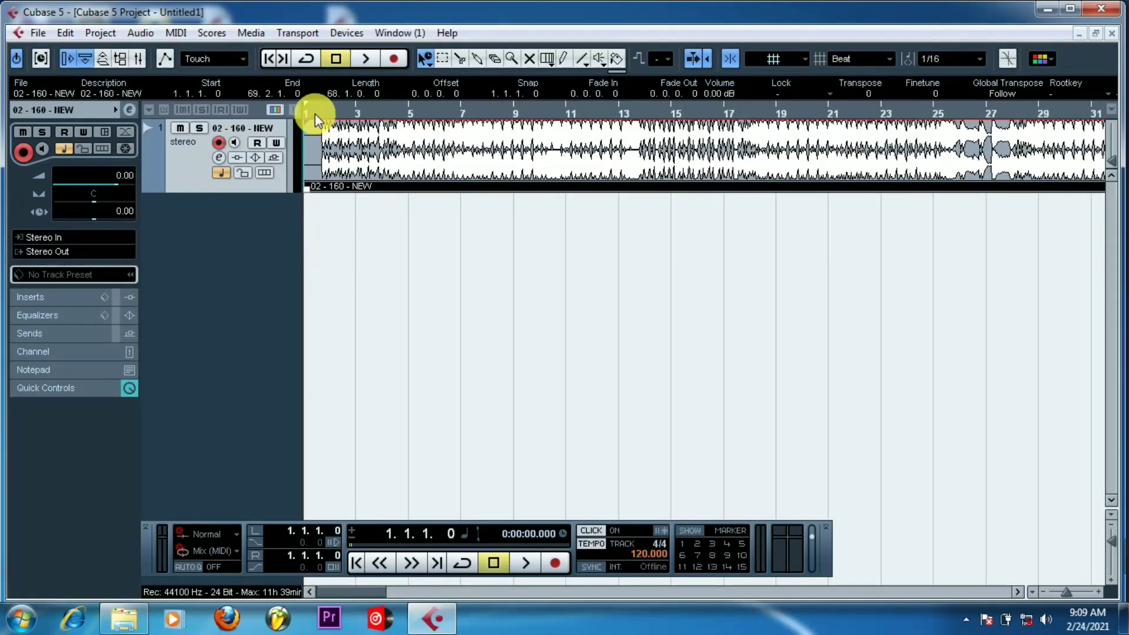
# - Switch the project from the tempo track to a fixed tempo and set it to 160 BPM
pyautogui.moveTo(305, 108); pyautogui.dragTo(296, 147)
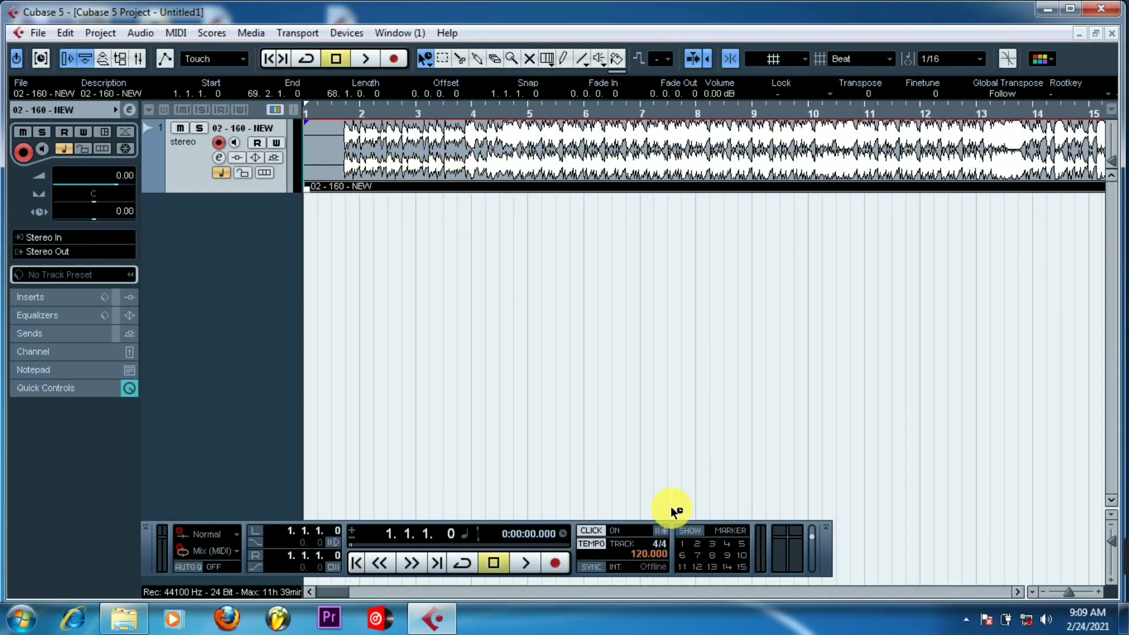
pyautogui.click(628, 543)
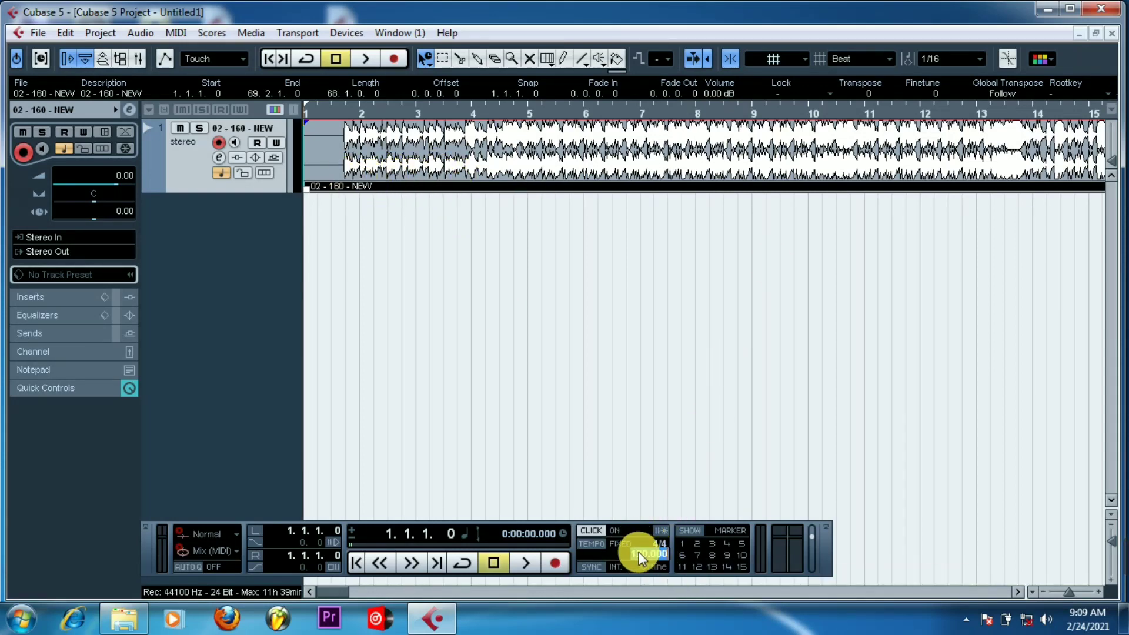
pyautogui.write('160')
pyautogui.press('Return')
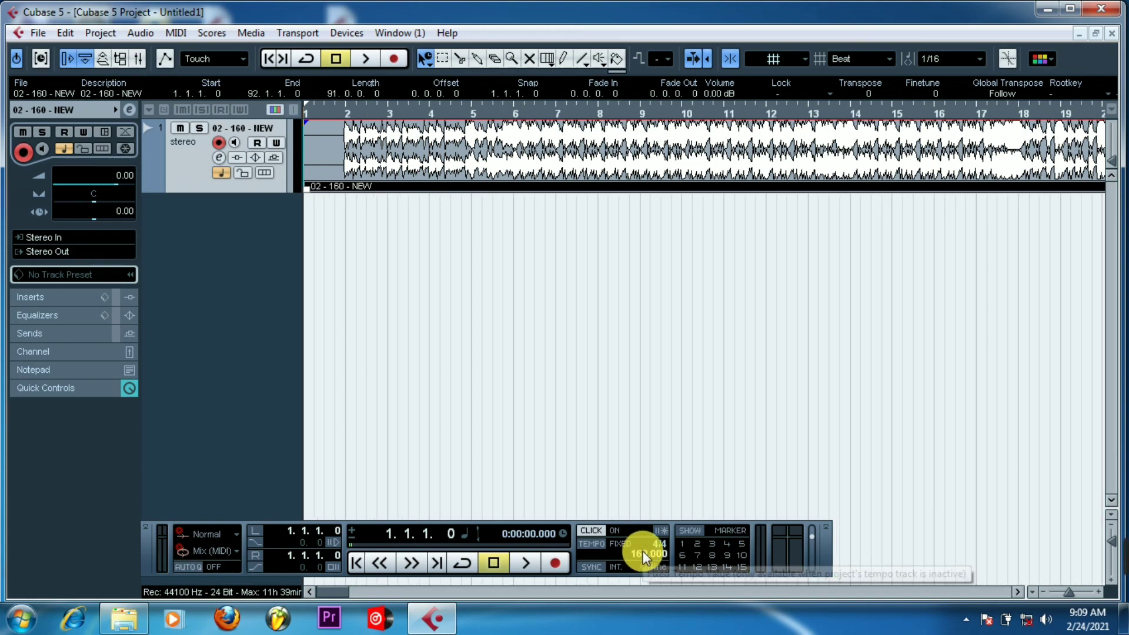
# - Examine how the start of the song's waveform lines up with bar 2 on the timeline
pyautogui.click(347, 108)
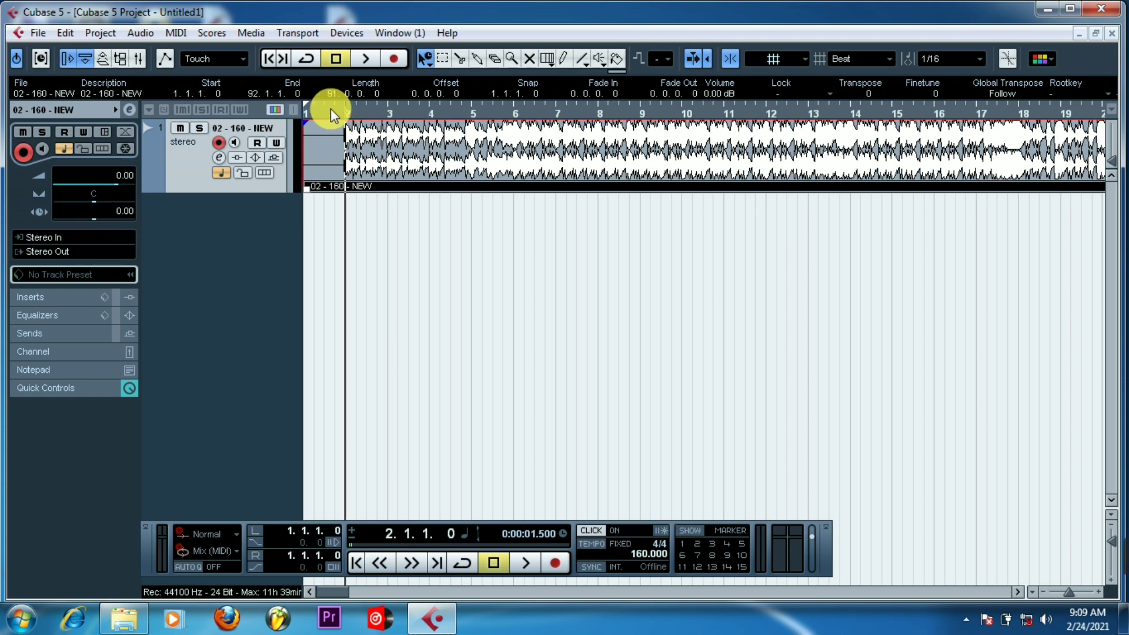
pyautogui.moveTo(330, 108); pyautogui.dragTo(281, 171)
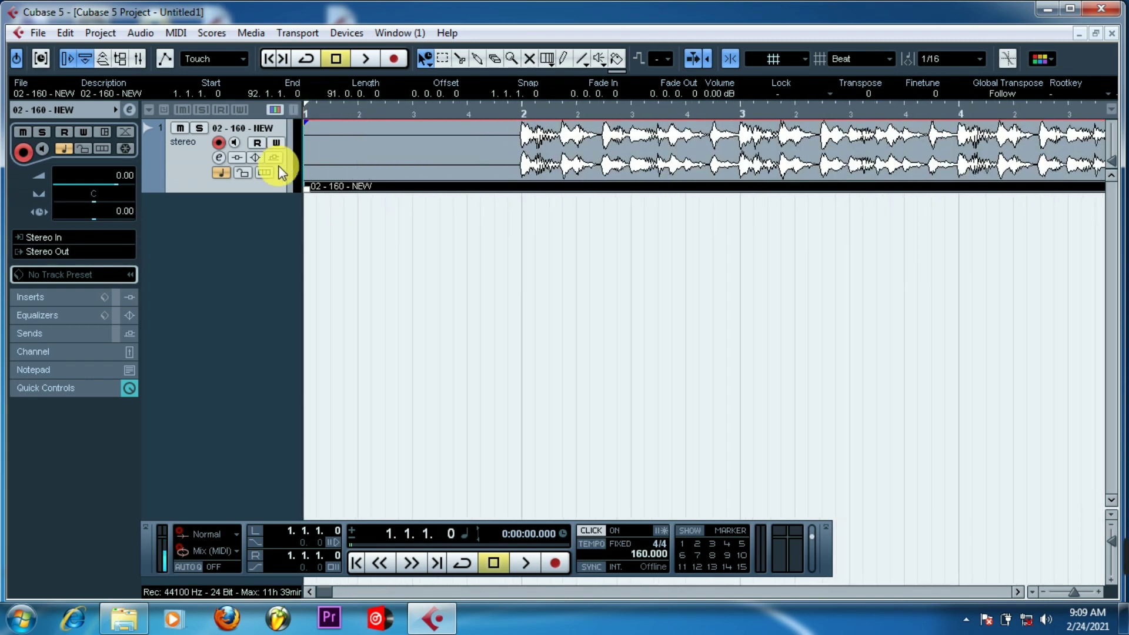
pyautogui.click(523, 111)
pyautogui.moveTo(319, 111); pyautogui.dragTo(277, 77)
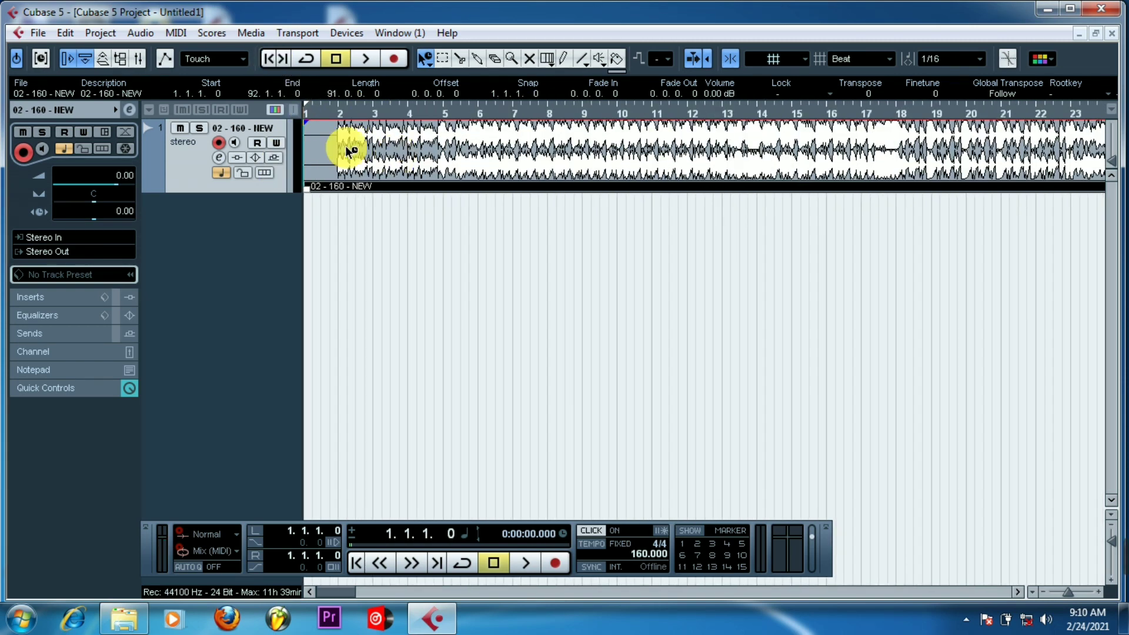
pyautogui.click(313, 115)
# - Turn on cycle mode and play the song from the start and again from bar 17, reducing the track height slightly
pyautogui.click(306, 58)
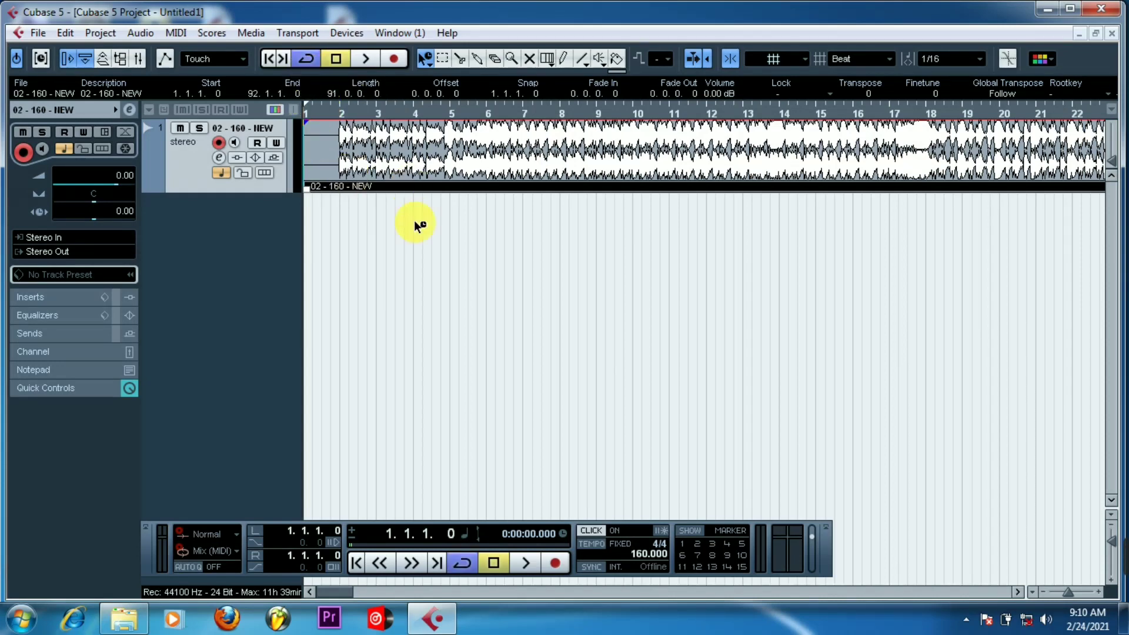
pyautogui.click(628, 531)
pyautogui.click(365, 59)
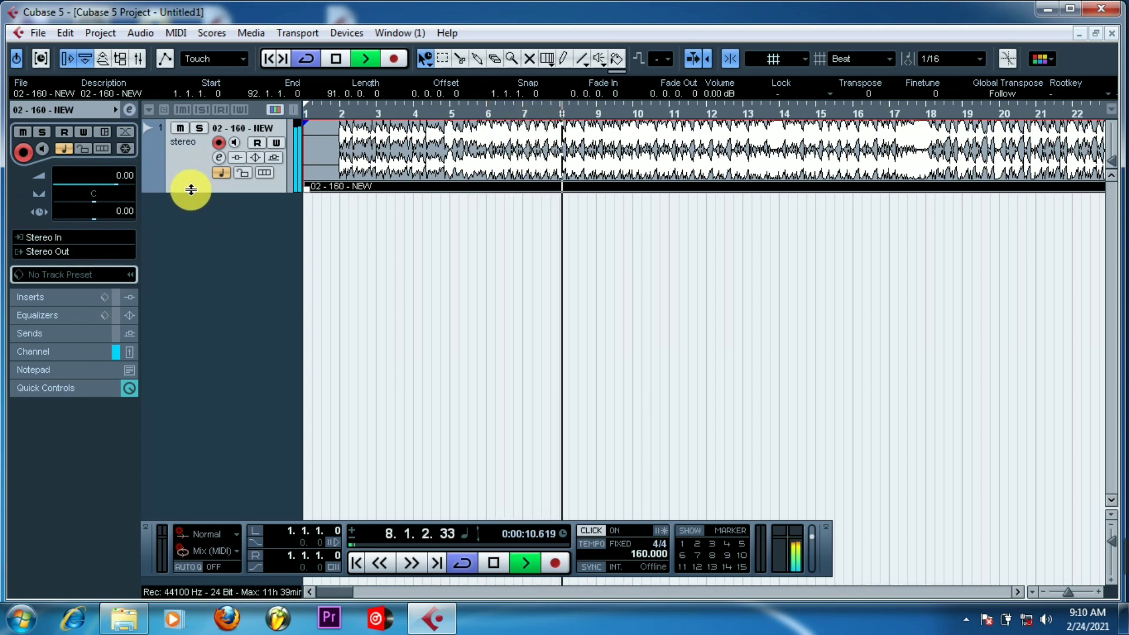
pyautogui.moveTo(194, 192); pyautogui.dragTo(192, 182)
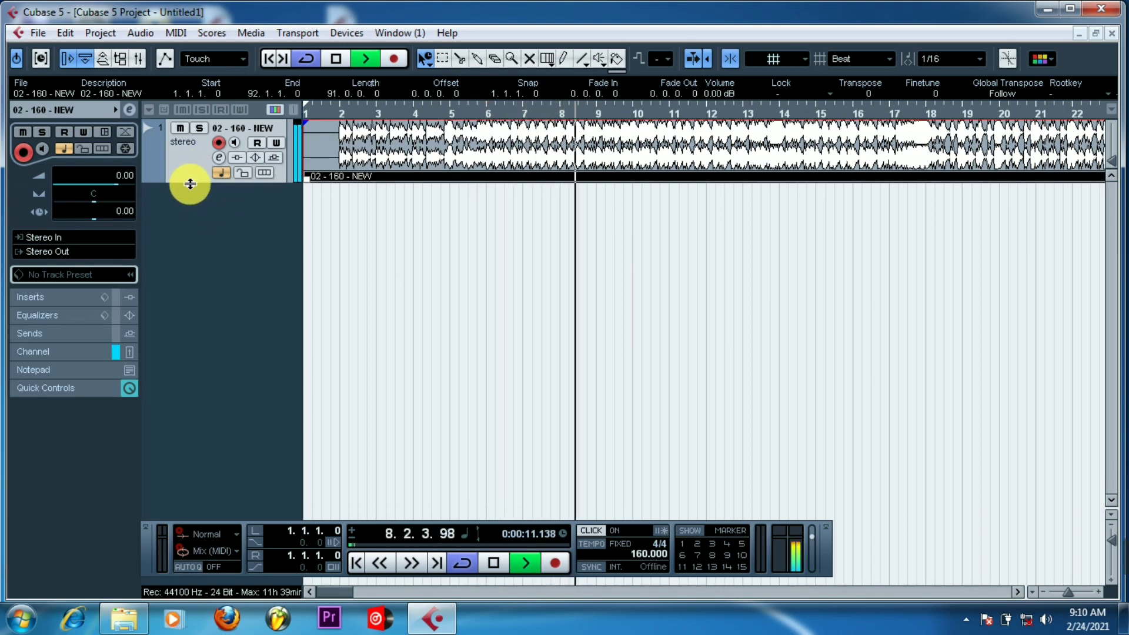
pyautogui.click(884, 113)
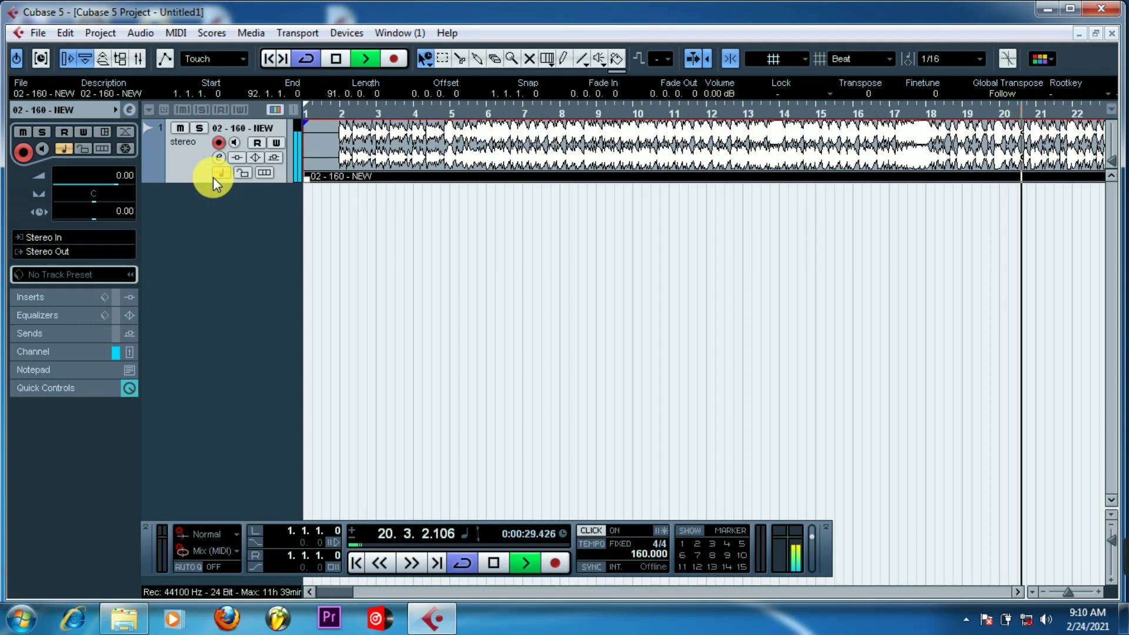
pyautogui.press('space')
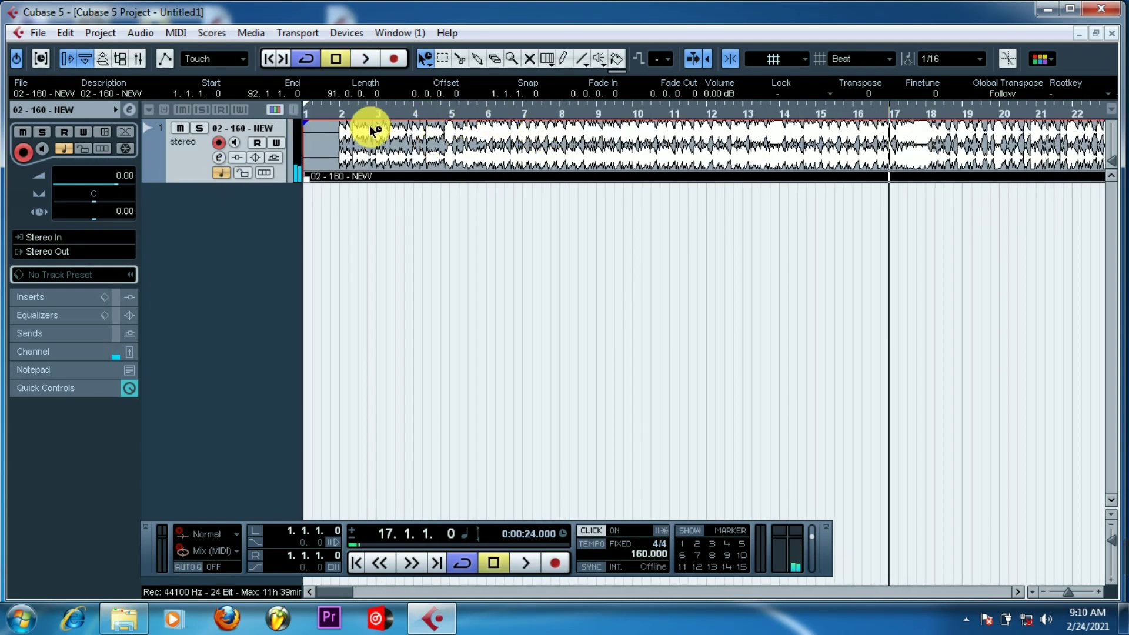
# - Split the song event at bar 2 and erase the silent section before it
pyautogui.moveTo(315, 114); pyautogui.dragTo(340, 177)
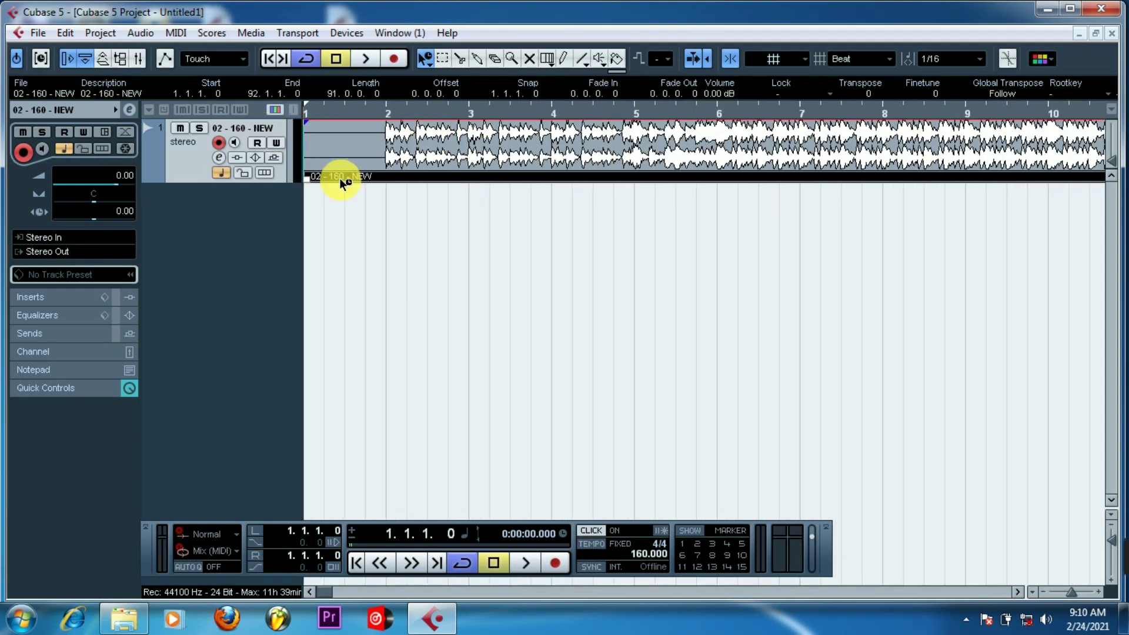
pyautogui.moveTo(319, 114); pyautogui.dragTo(314, 103)
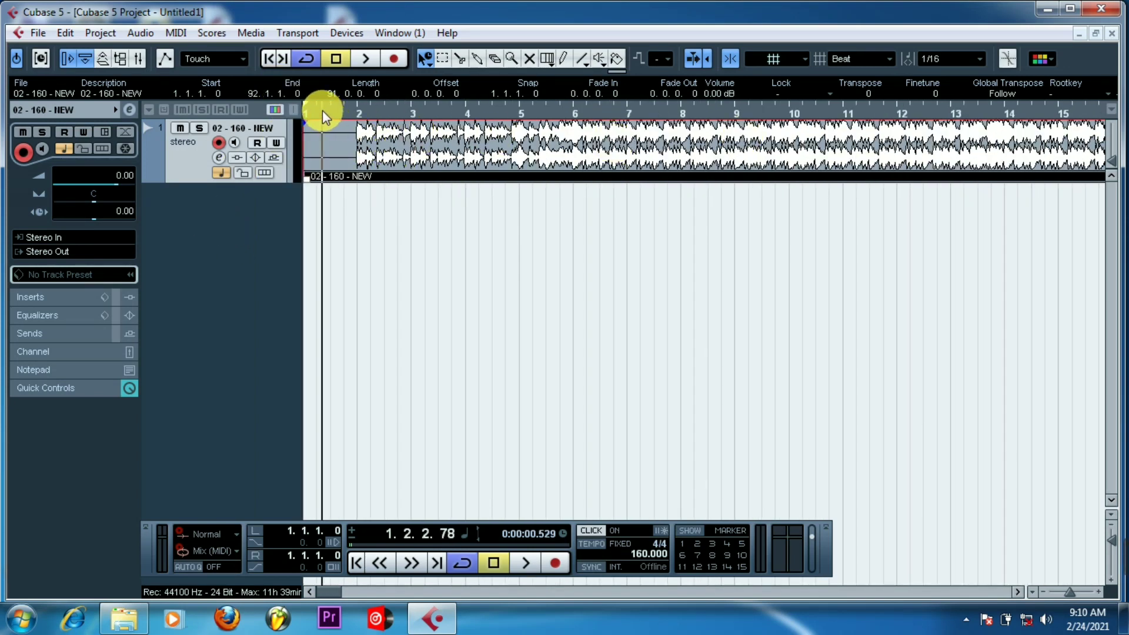
pyautogui.moveTo(322, 114); pyautogui.dragTo(457, 122)
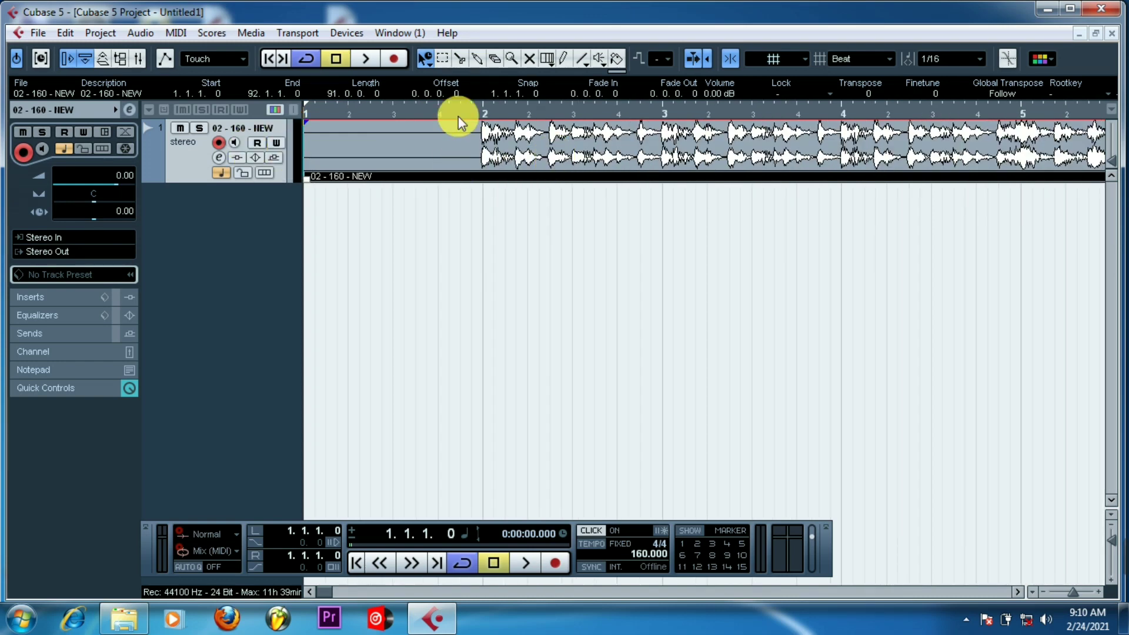
pyautogui.click(447, 57)
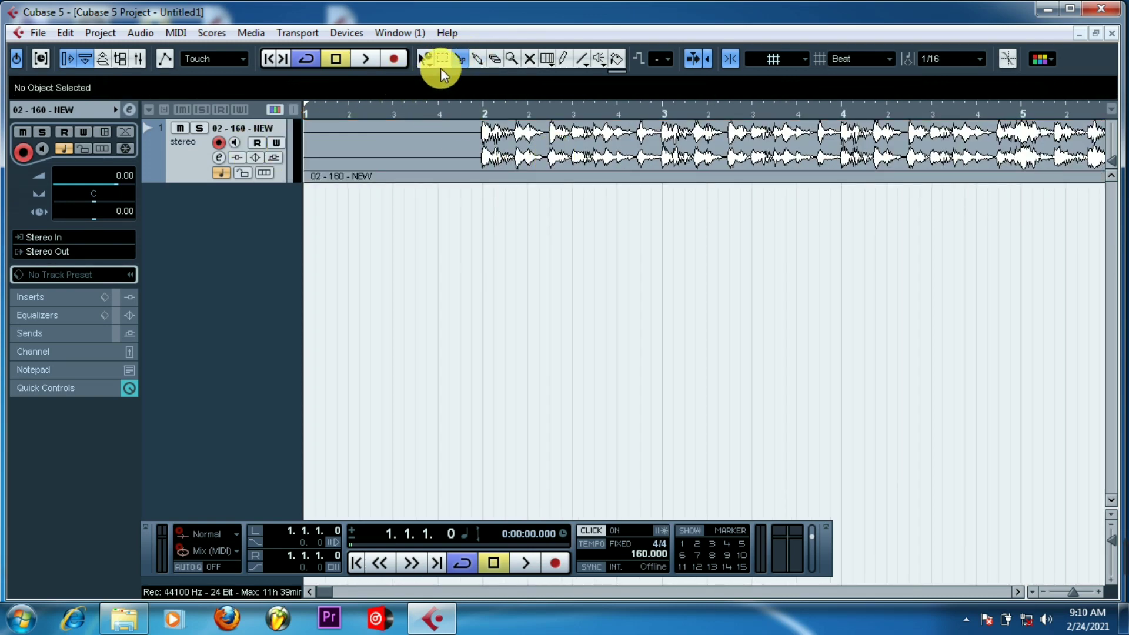
pyautogui.click(482, 130)
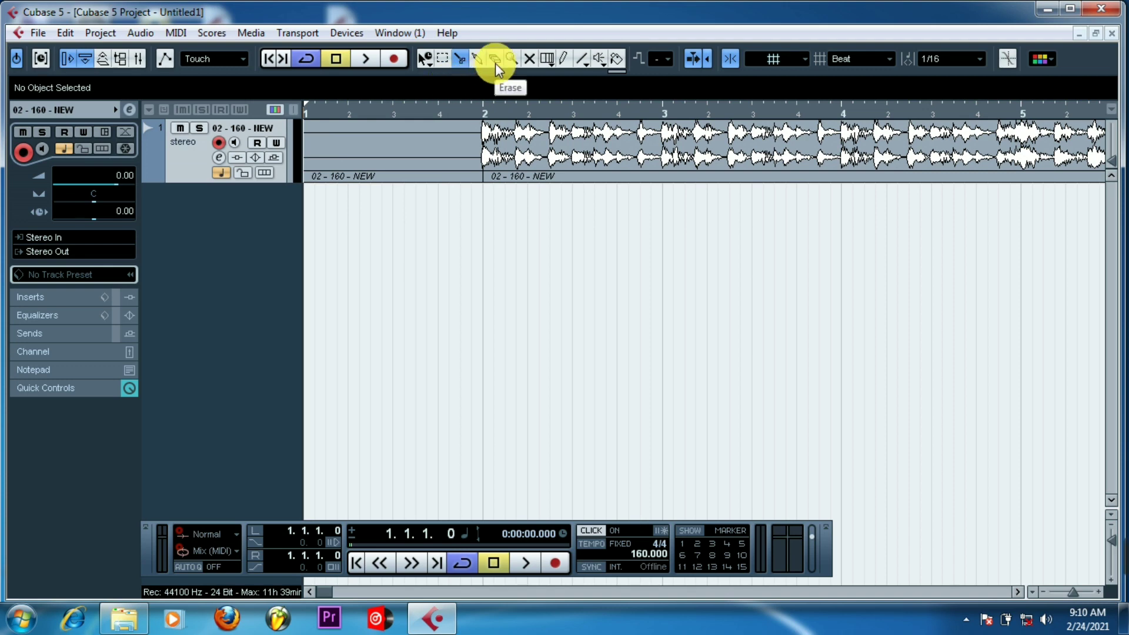
pyautogui.click(434, 165)
pyautogui.click(425, 58)
# - Move the trimmed song event to start at bar 1 and briefly play it
pyautogui.moveTo(344, 109); pyautogui.dragTo(263, 145)
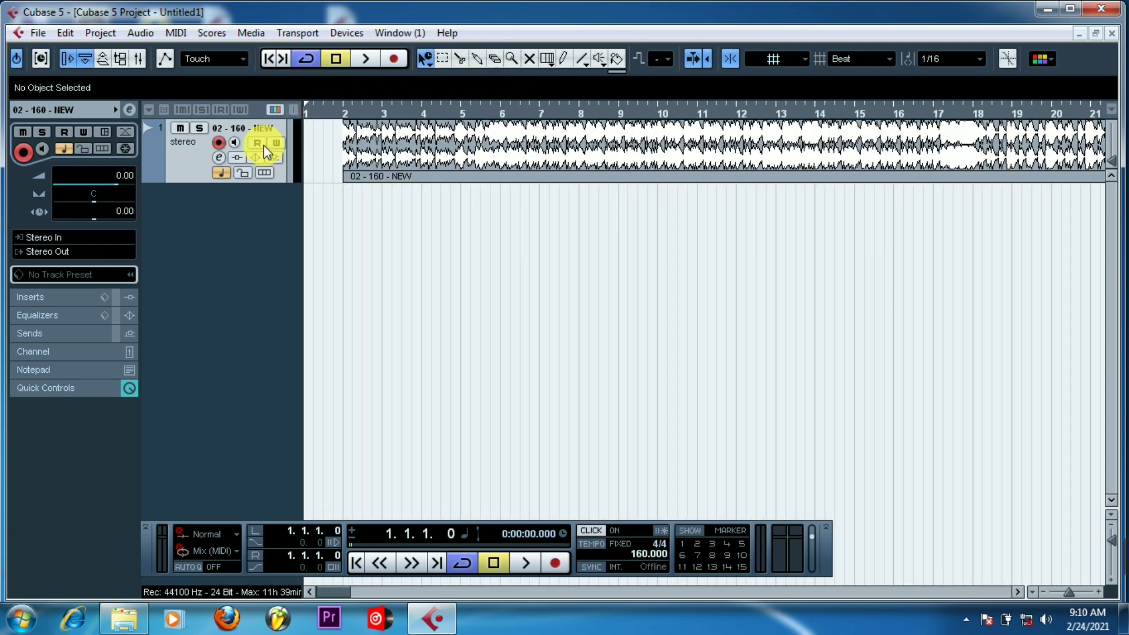
pyautogui.click(347, 111)
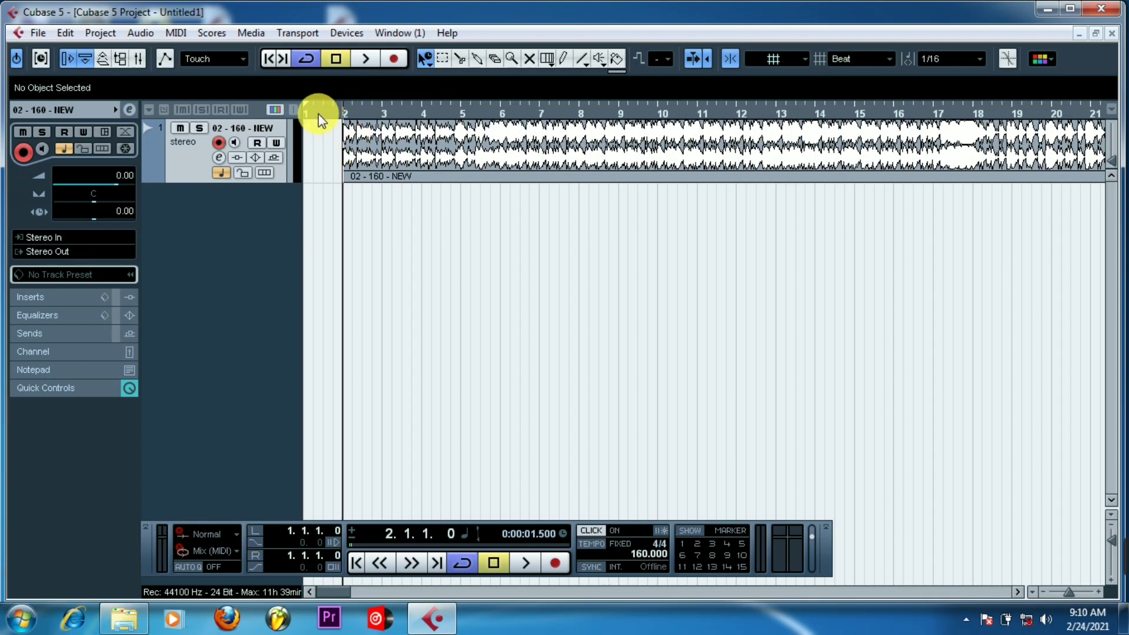
pyautogui.moveTo(318, 115); pyautogui.dragTo(332, 141)
pyautogui.moveTo(435, 159); pyautogui.dragTo(327, 139)
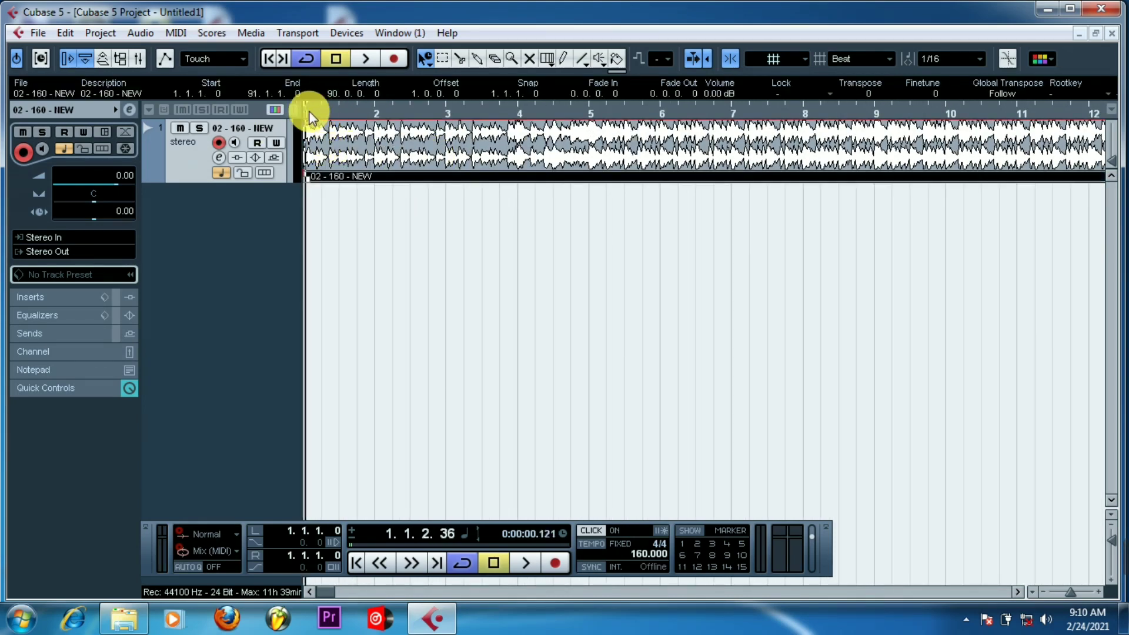
pyautogui.click(370, 59)
pyautogui.click(335, 58)
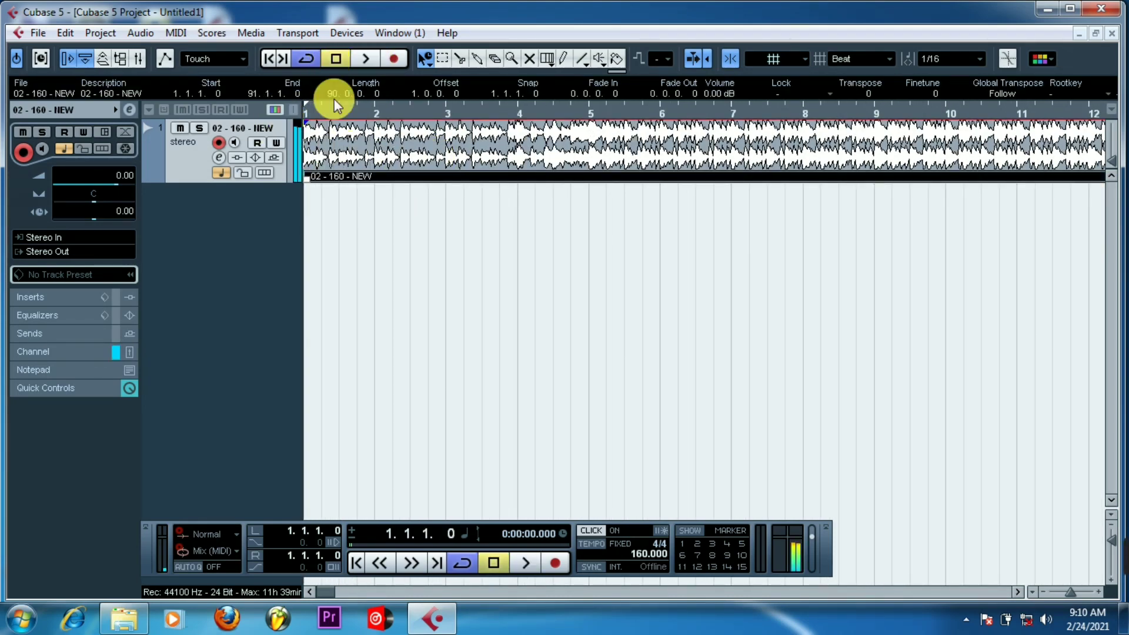
# - Move the song event back to bar 2 and place the playhead at its start
pyautogui.moveTo(311, 144); pyautogui.dragTo(377, 129)
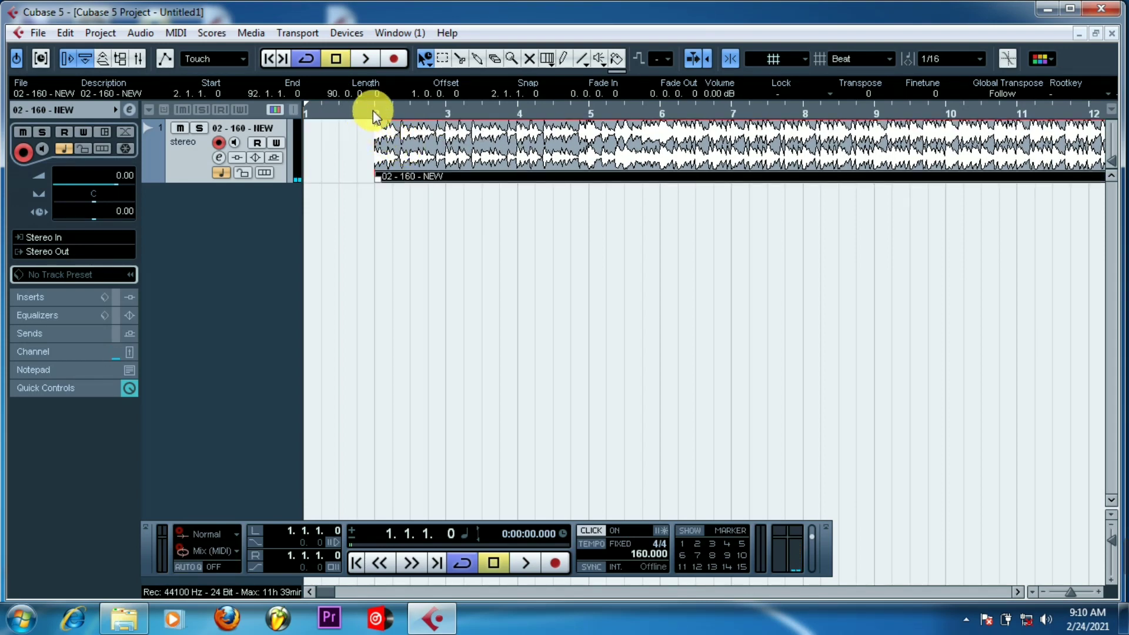
pyautogui.click(374, 109)
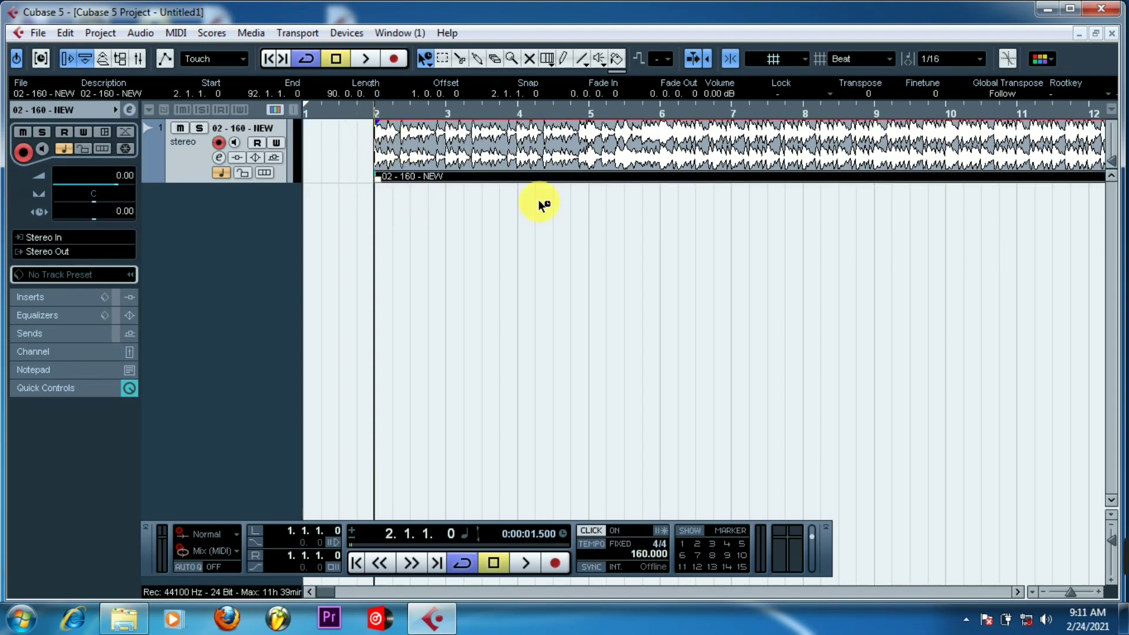
# - Add one stereo audio track below the song track and name it banjo
pyautogui.rightClick(221, 203)
pyautogui.click(282, 213)
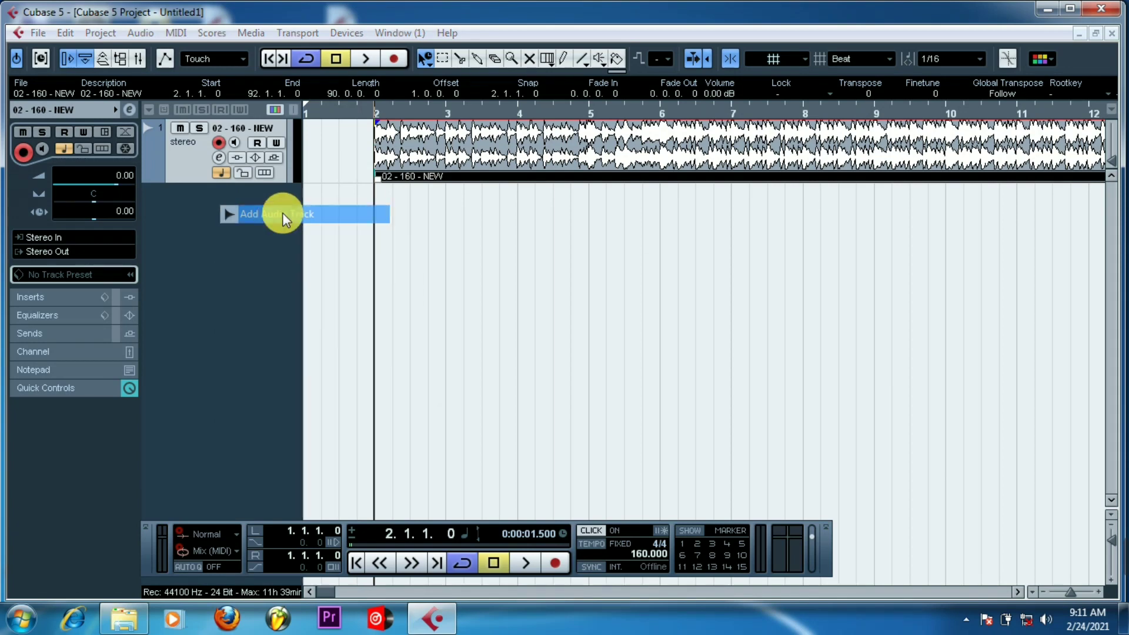
pyautogui.click(536, 320)
pyautogui.click(548, 357)
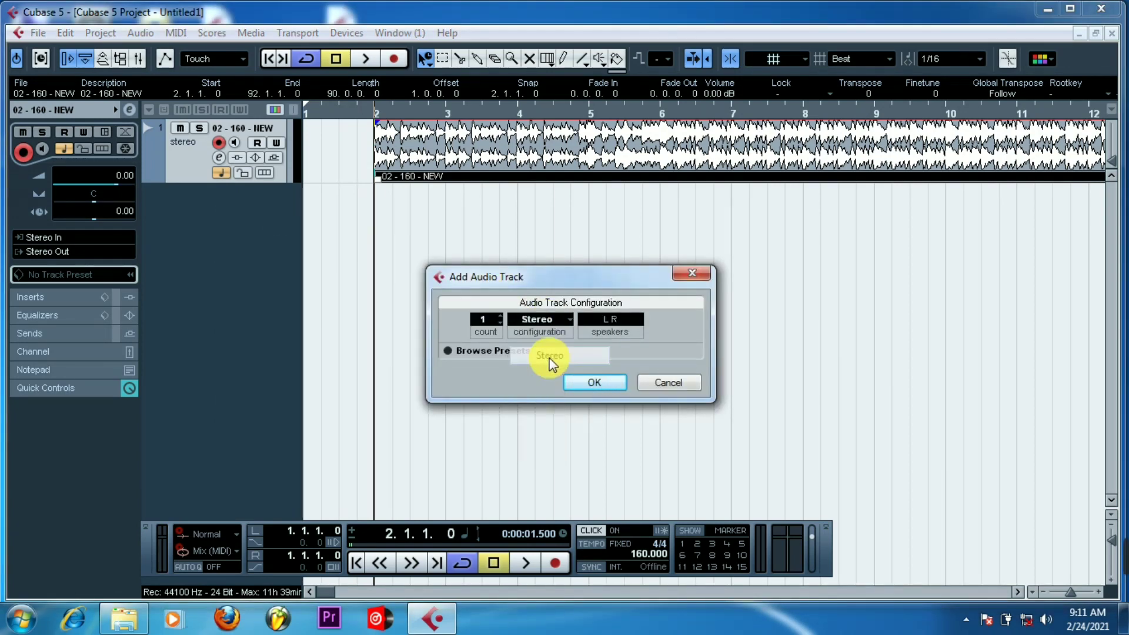
pyautogui.click(608, 385)
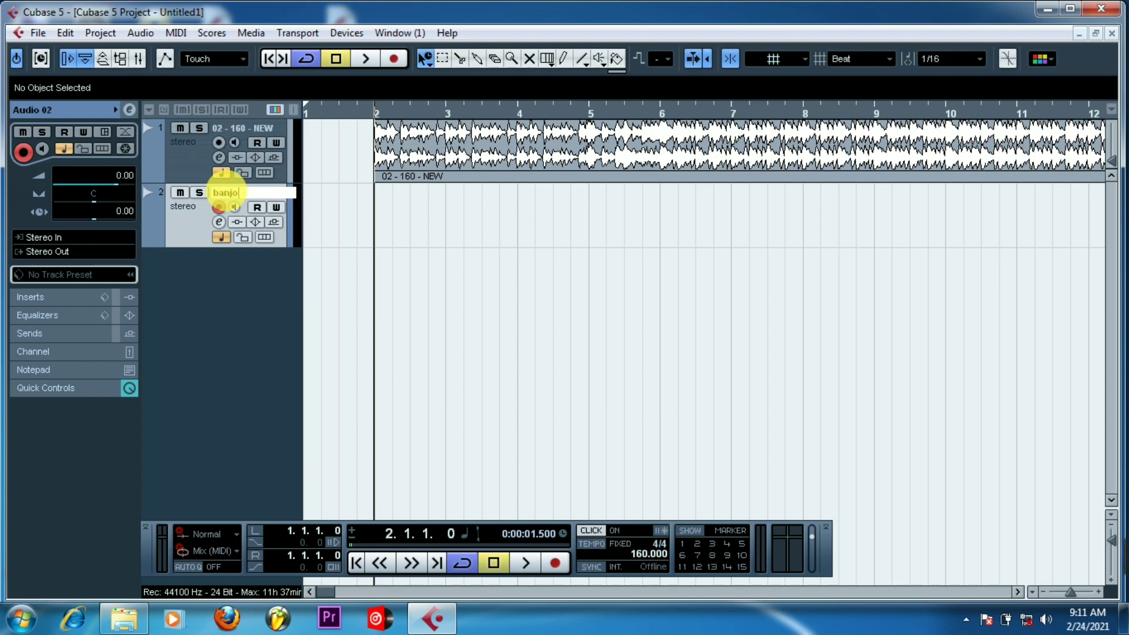
pyautogui.press('Return')
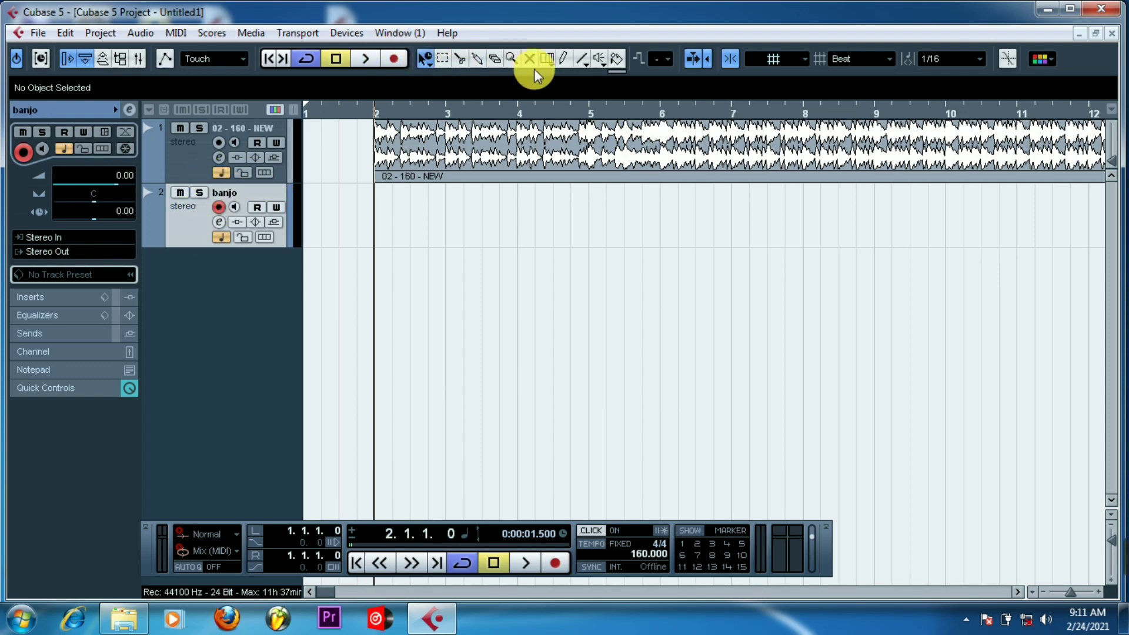
# - Draw an empty four-bar part on the banjo track from bar 2 to bar 6
pyautogui.click(568, 61)
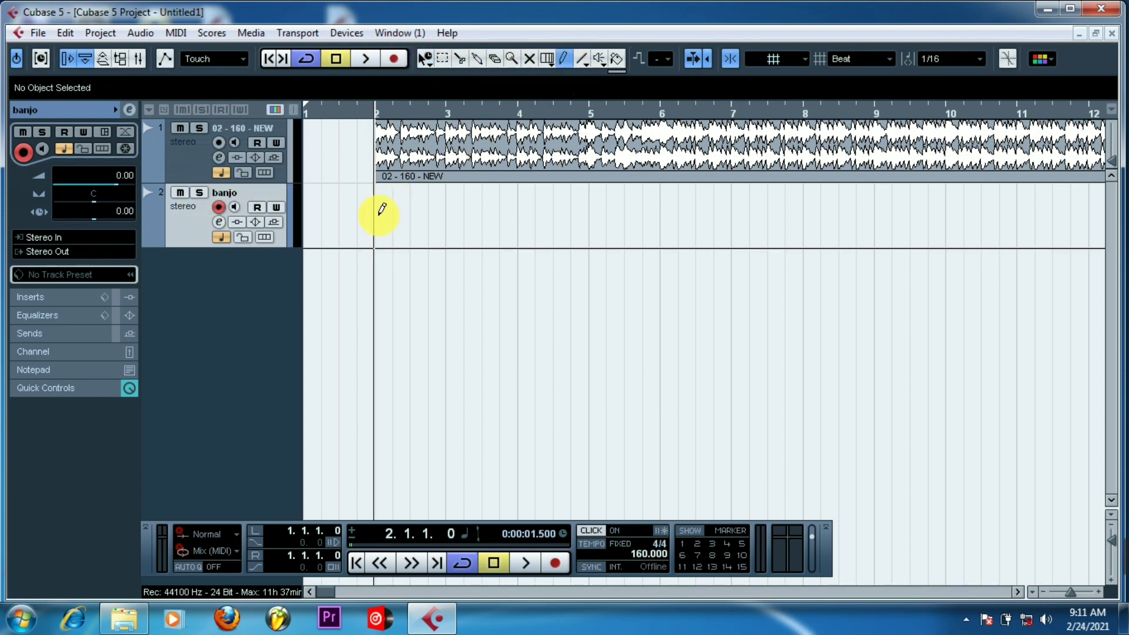
pyautogui.moveTo(379, 213); pyautogui.dragTo(657, 233)
pyautogui.click(424, 57)
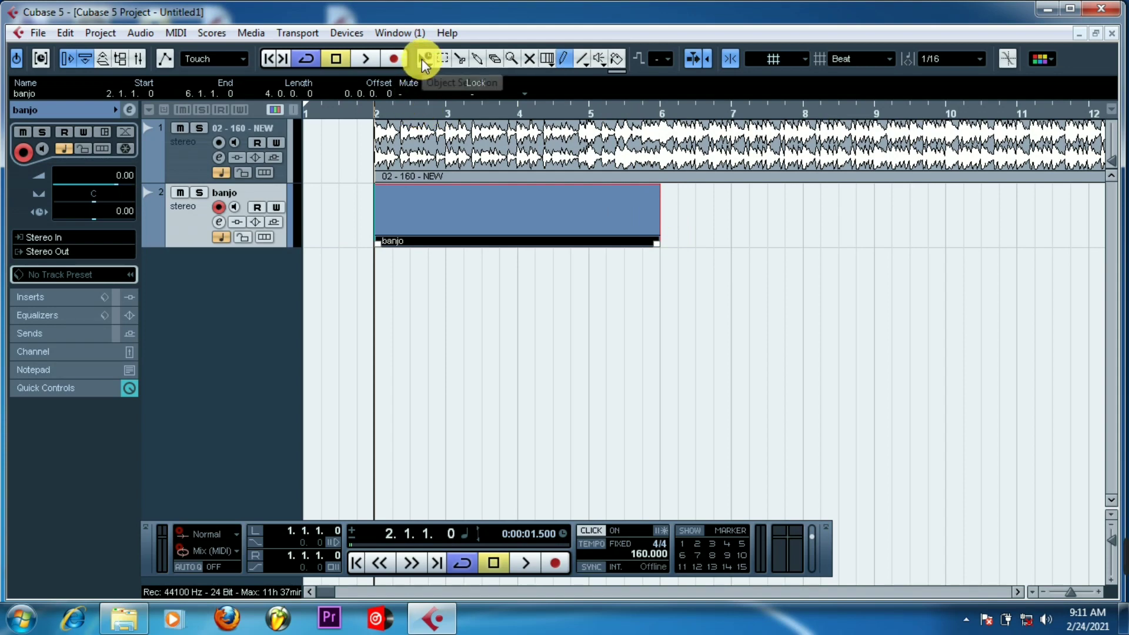
# - Play the project from bar 2 and check the banjo part's start and end against the bar positions
pyautogui.click(376, 115)
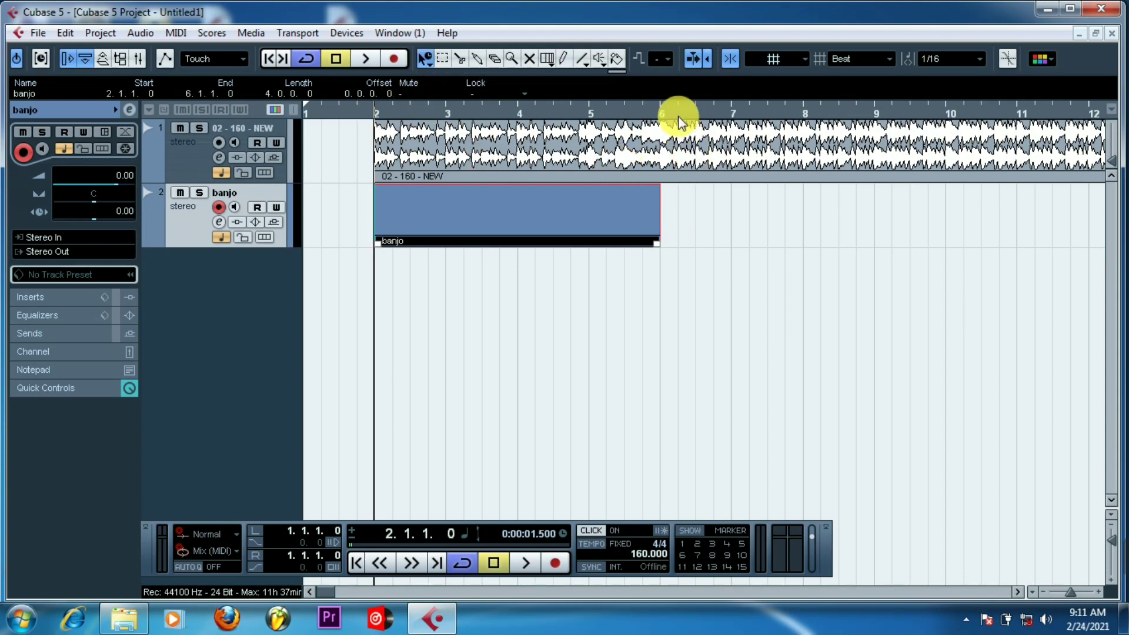
pyautogui.click(663, 115)
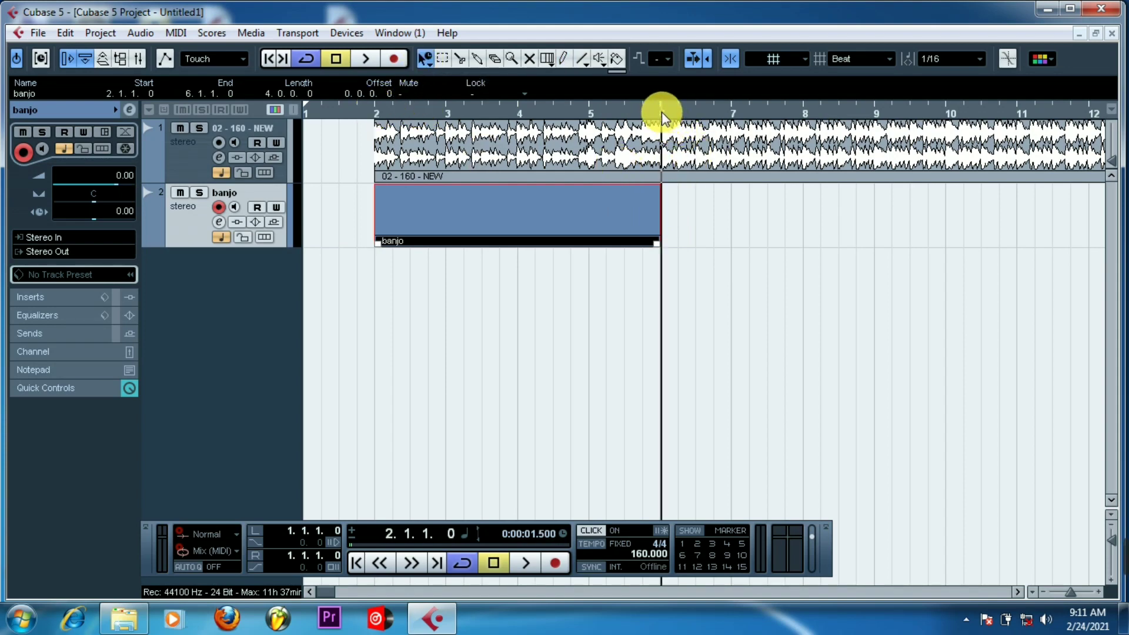
pyautogui.click(371, 115)
pyautogui.press('space')
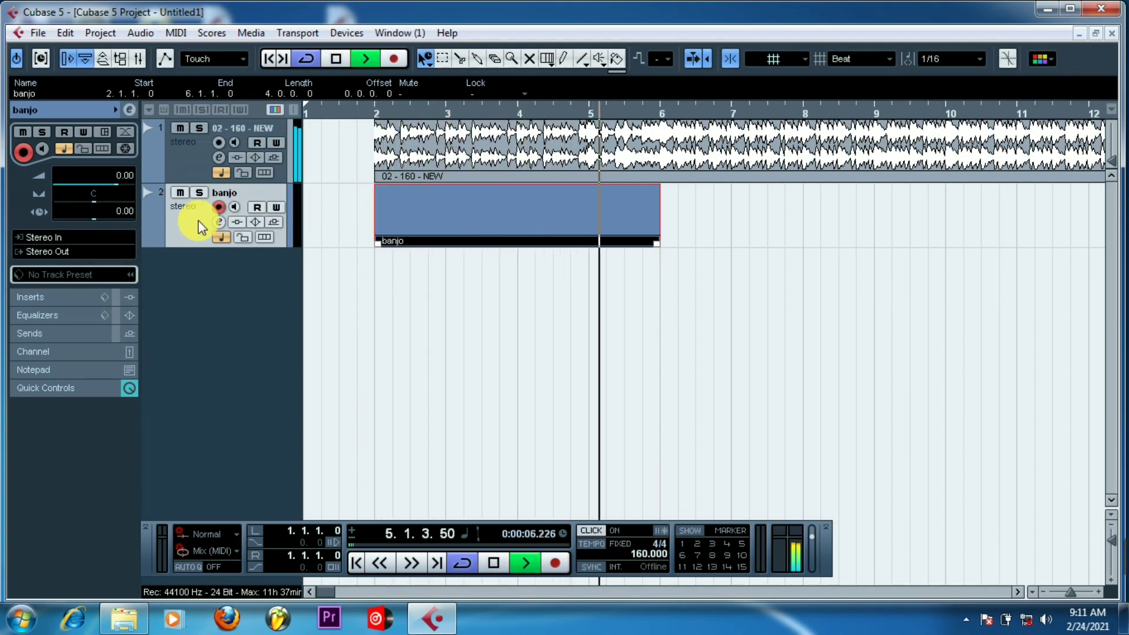
pyautogui.press('space')
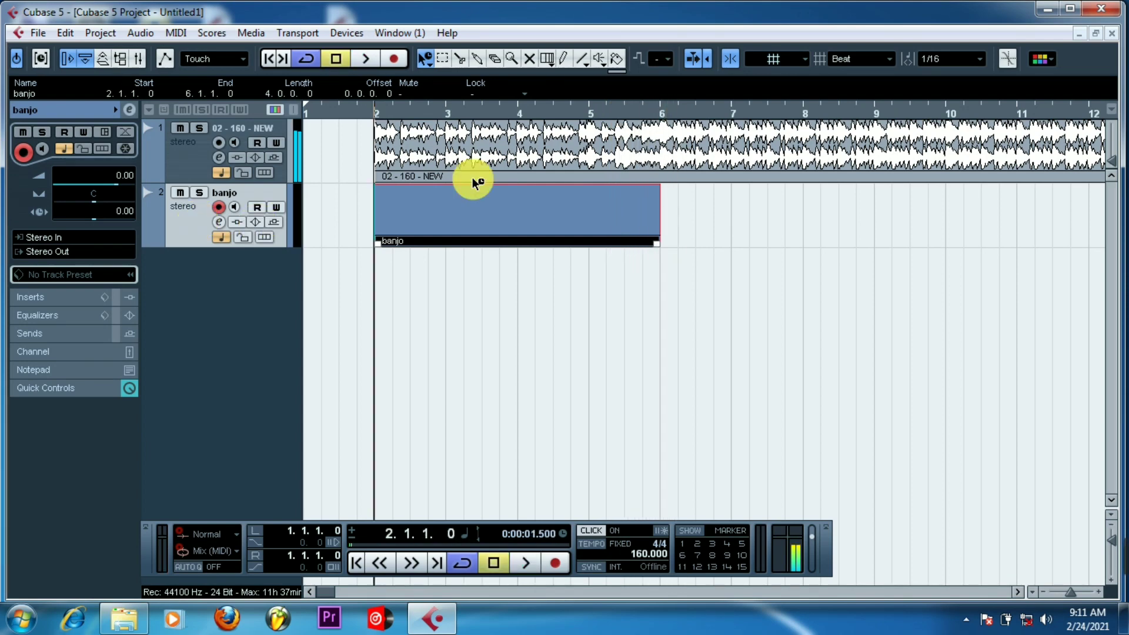
pyautogui.click(663, 114)
pyautogui.click(592, 112)
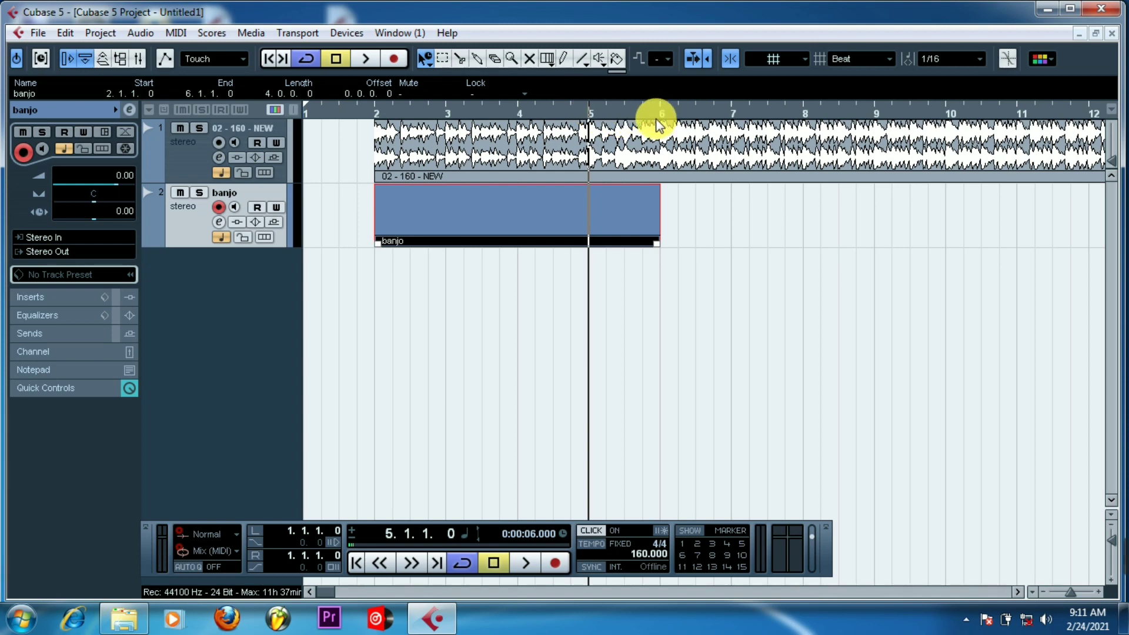
# - Move the song event and the banjo part together to start at bar 1, and check bar positions with the playhead
pyautogui.moveTo(484, 146); pyautogui.dragTo(335, 222)
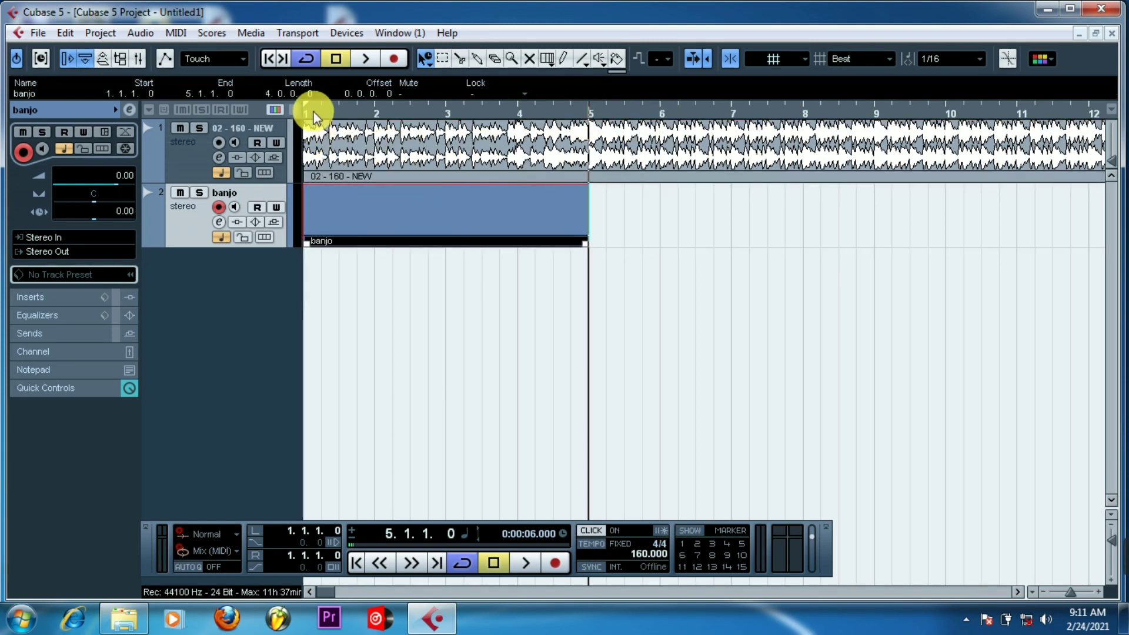
pyautogui.click(312, 112)
pyautogui.click(517, 111)
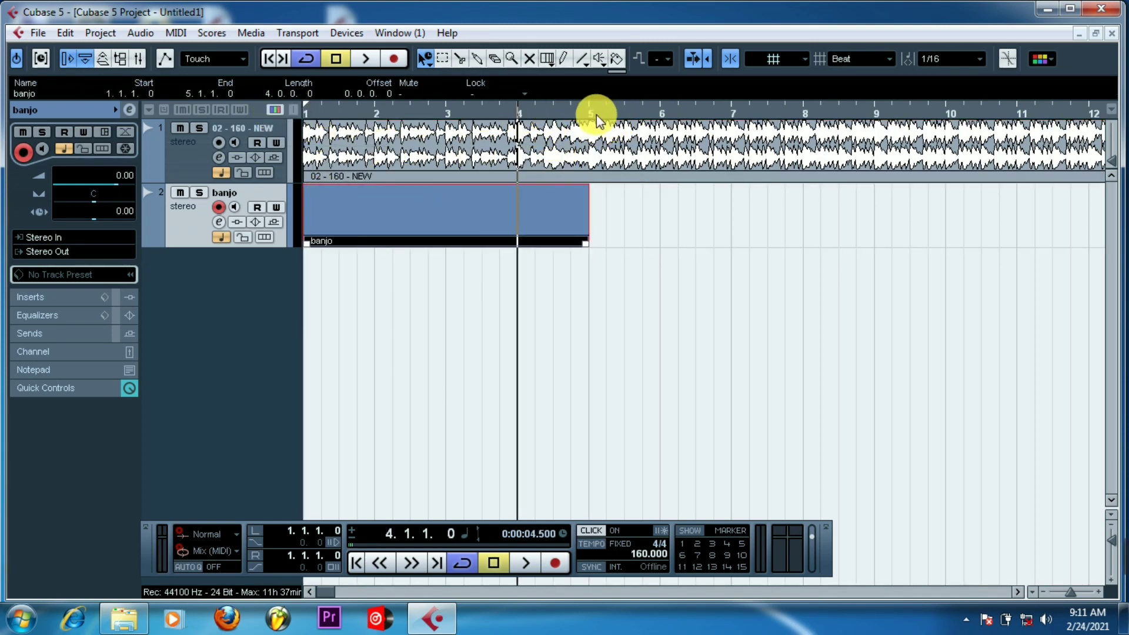
# - Move the playhead to bar 5 and add one stereo audio track named leads below the banjo track
pyautogui.click(593, 113)
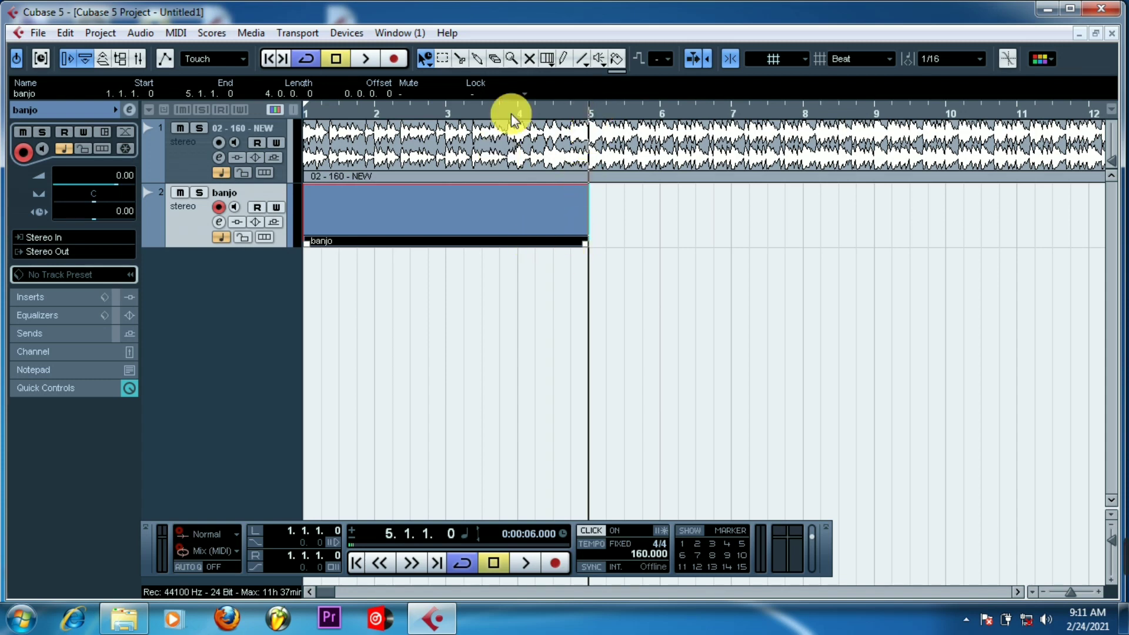
pyautogui.moveTo(521, 264); pyautogui.dragTo(521, 270)
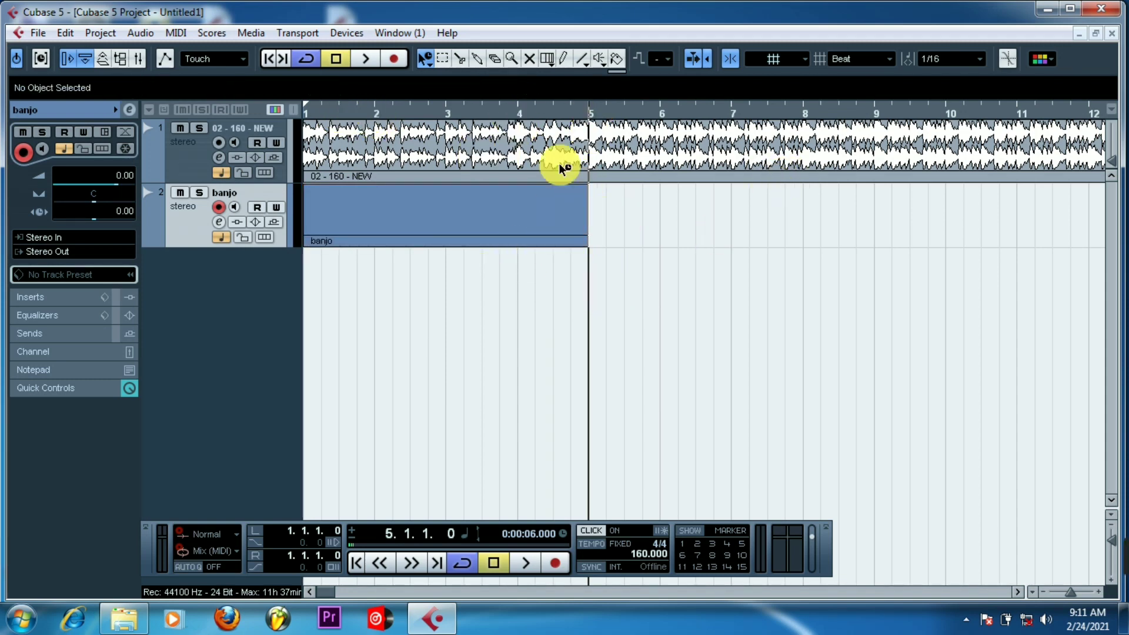
pyautogui.rightClick(197, 270)
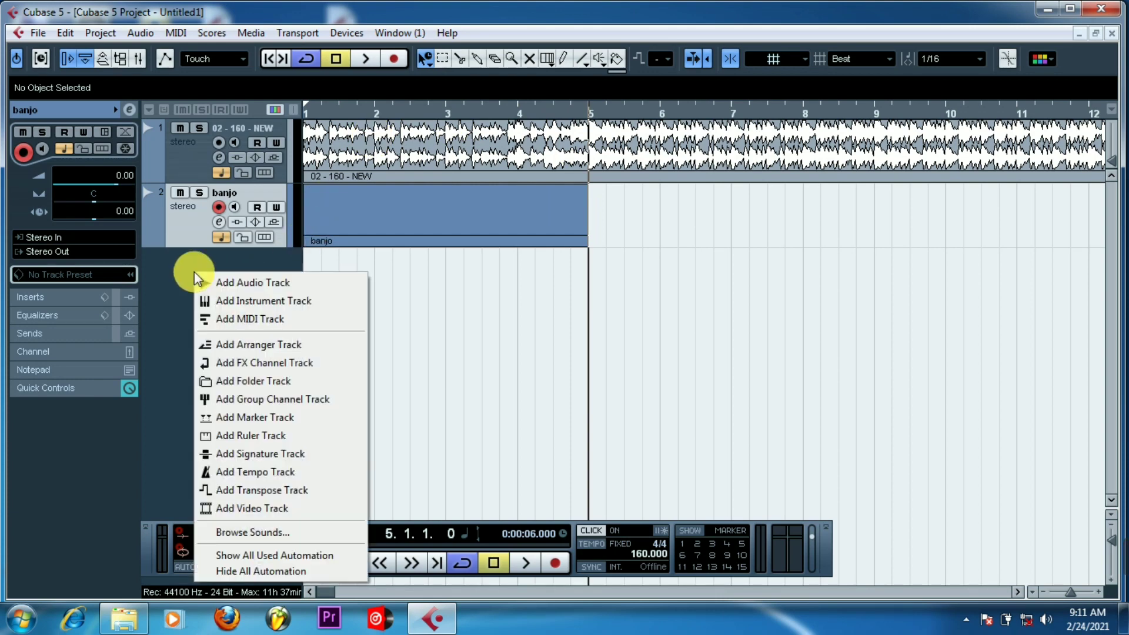
pyautogui.click(235, 283)
pyautogui.click(600, 382)
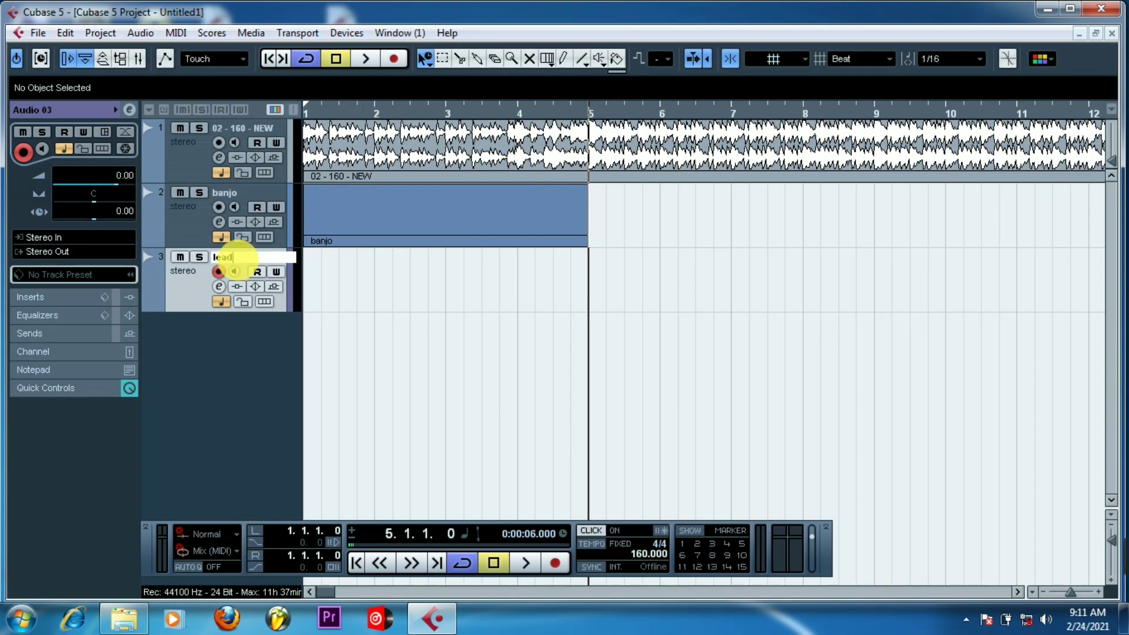
pyautogui.press('Return')
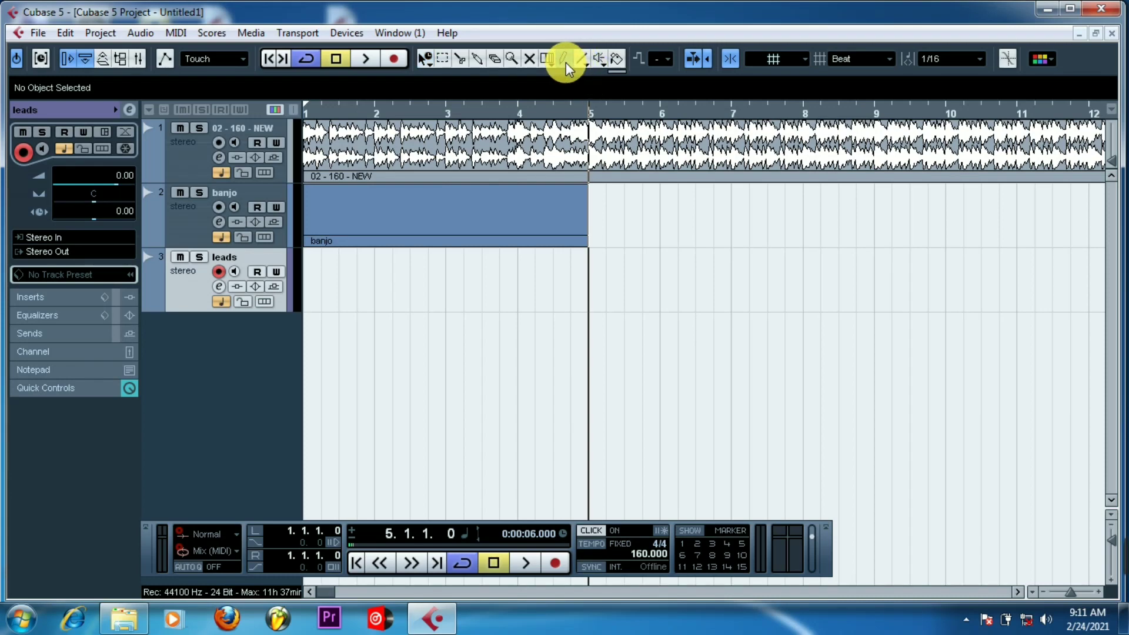
# - Draw an empty four-bar part on the leads track from bar 5 to bar 9 and place the playhead at its end
pyautogui.click(563, 59)
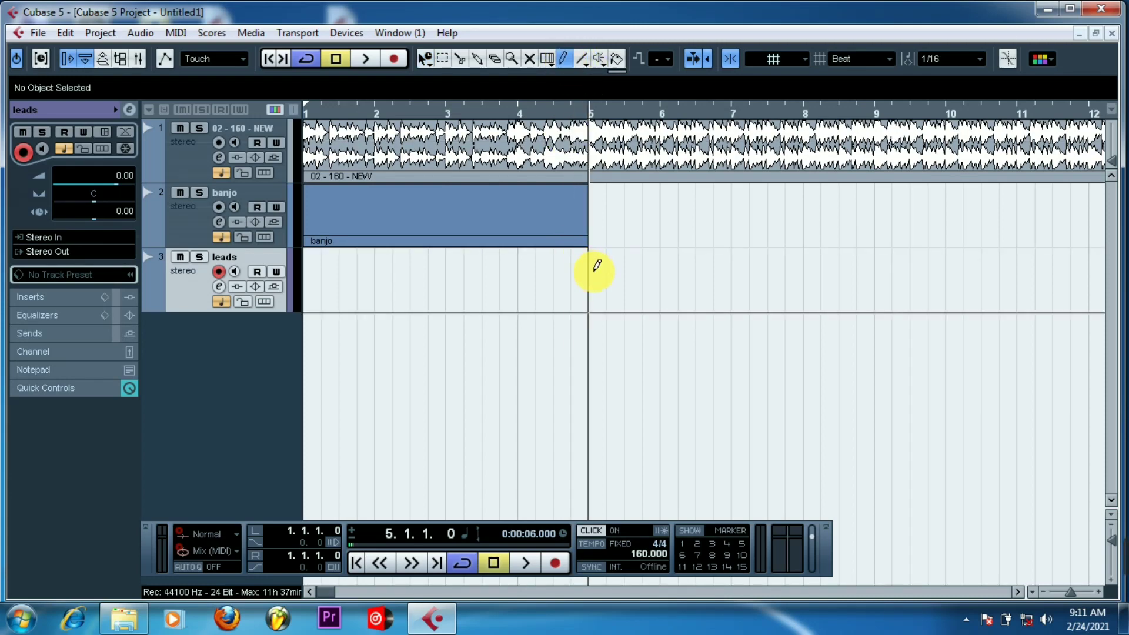
pyautogui.moveTo(597, 265)
pyautogui.mouseDown()
pyautogui.moveTo(671, 285)
pyautogui.moveTo(874, 281)
pyautogui.mouseUp()
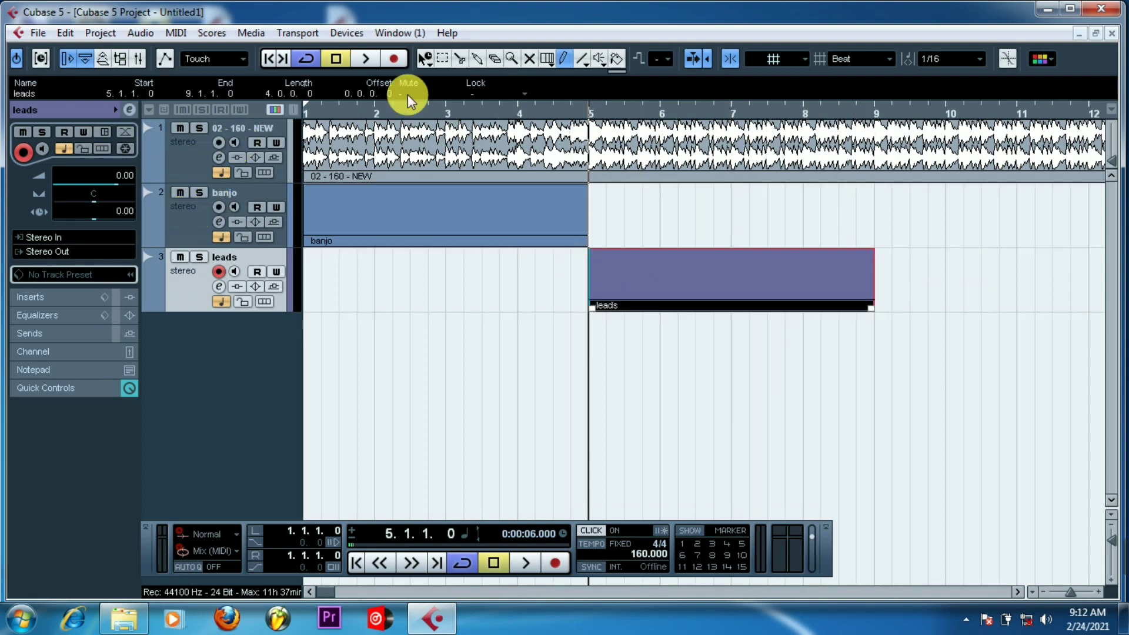
pyautogui.click(431, 60)
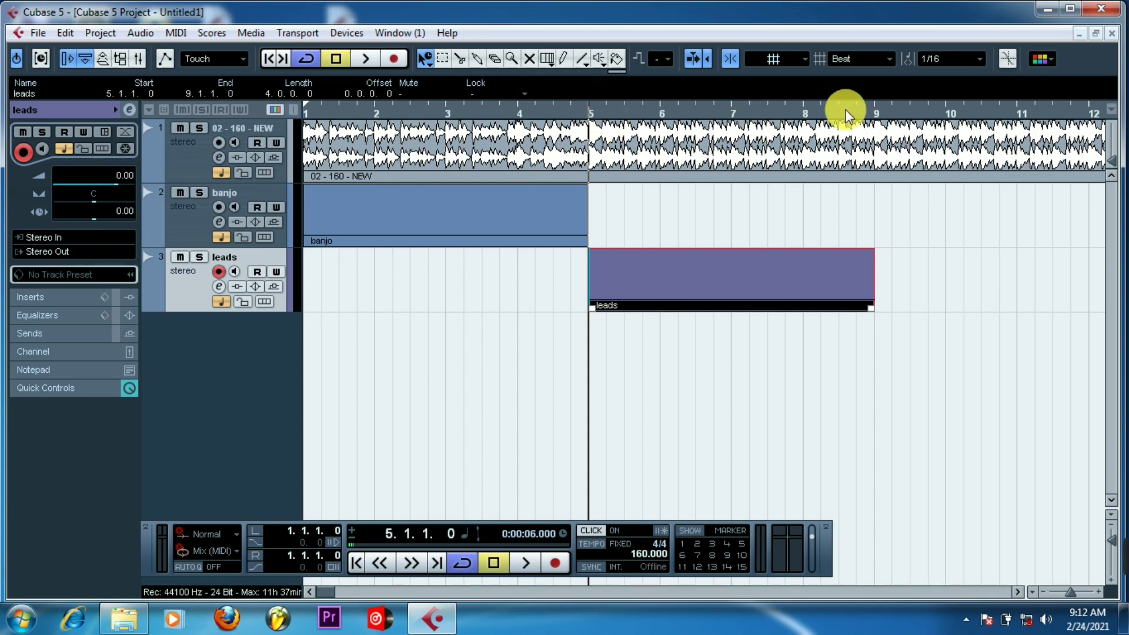
pyautogui.click(875, 113)
pyautogui.click(480, 111)
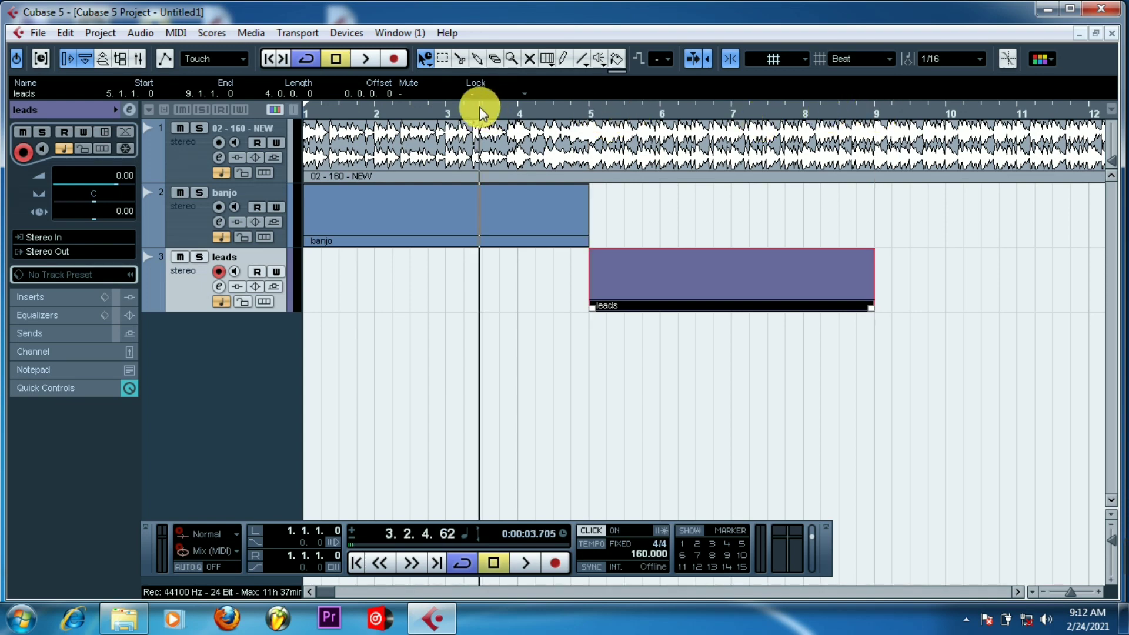
pyautogui.click(876, 112)
# - Copy the four-bar banjo part to bar 9 on the banjo track and place the playhead at bar 13
pyautogui.click(435, 219)
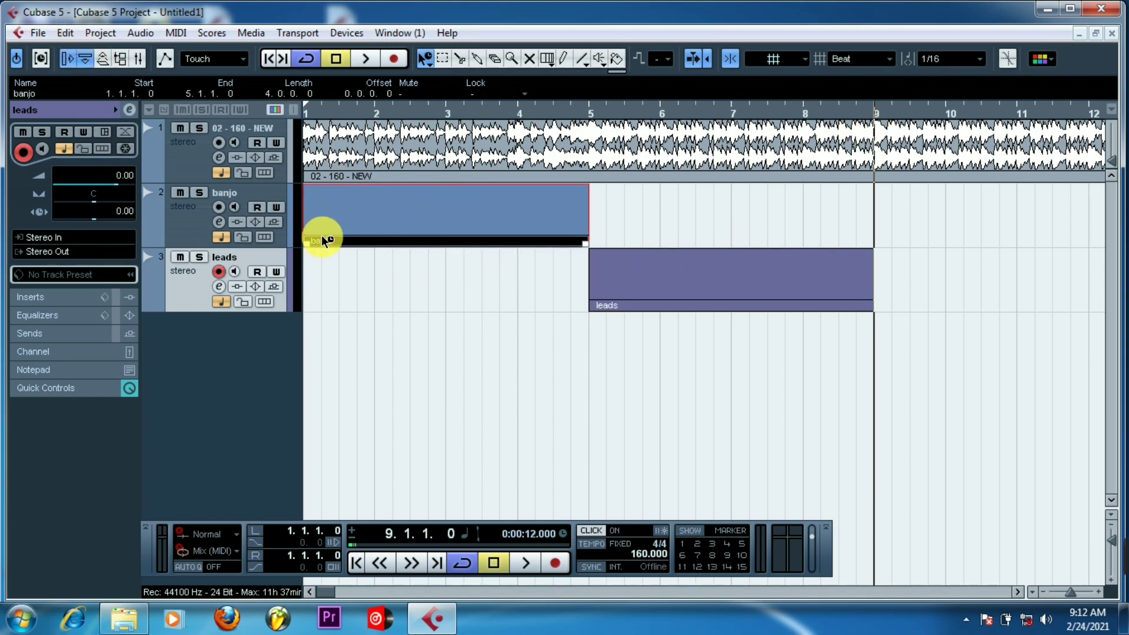
pyautogui.moveTo(324, 240); pyautogui.dragTo(935, 220)
pyautogui.moveTo(307, 108); pyautogui.dragTo(307, 93)
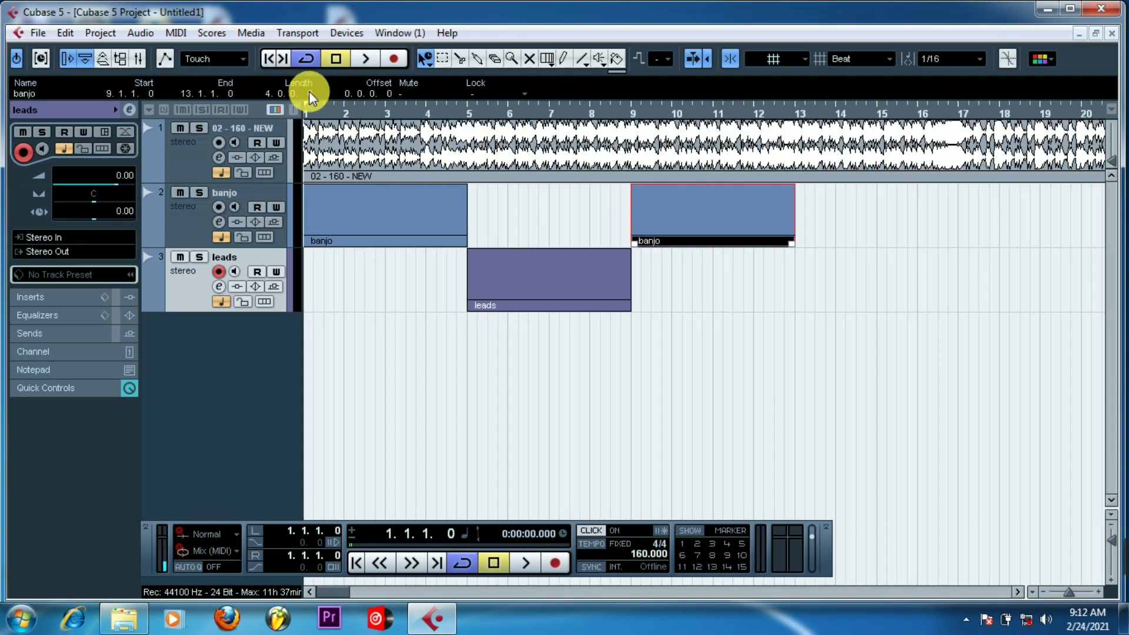
pyautogui.click(796, 109)
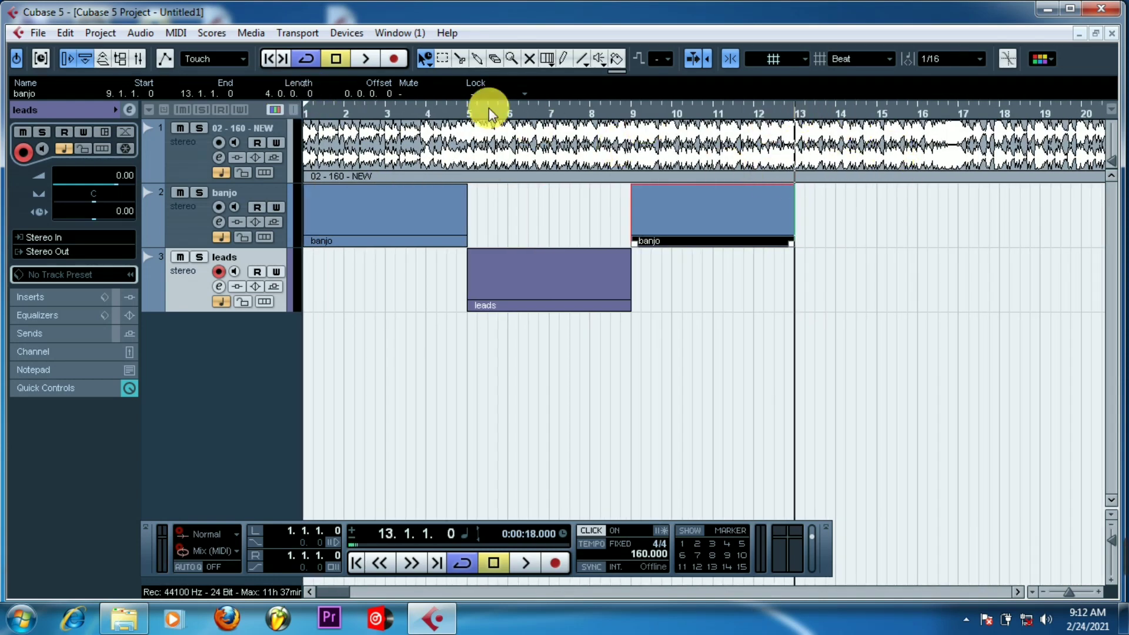
# - Play the song from bar 13, and split the song event at bar 16 and bar 12
pyautogui.press('space')
pyautogui.click(457, 58)
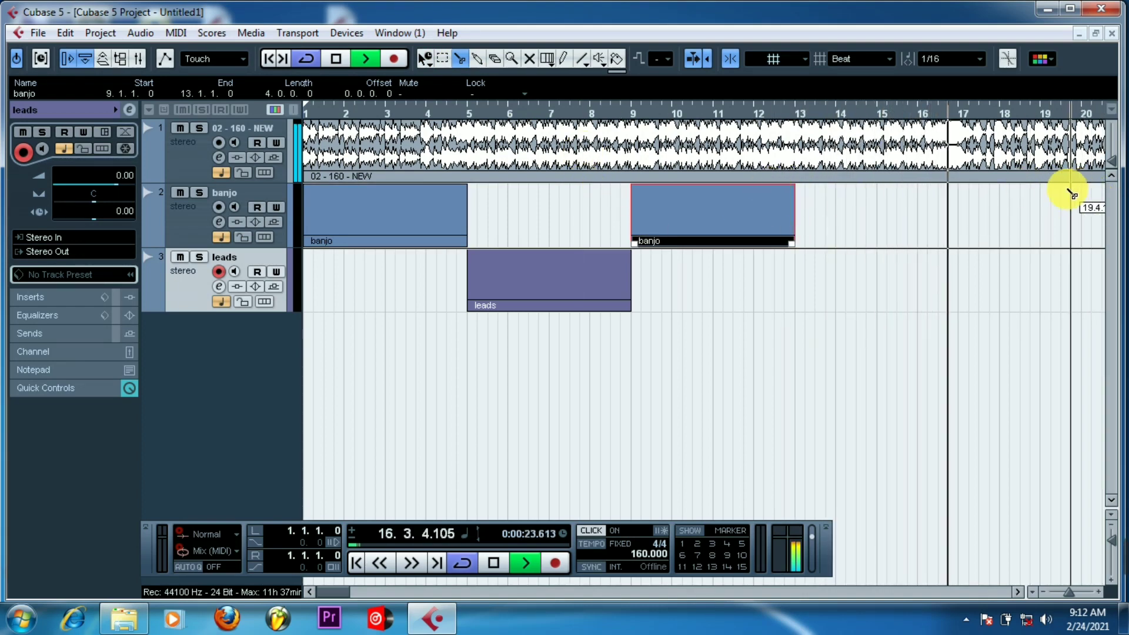
pyautogui.press('space')
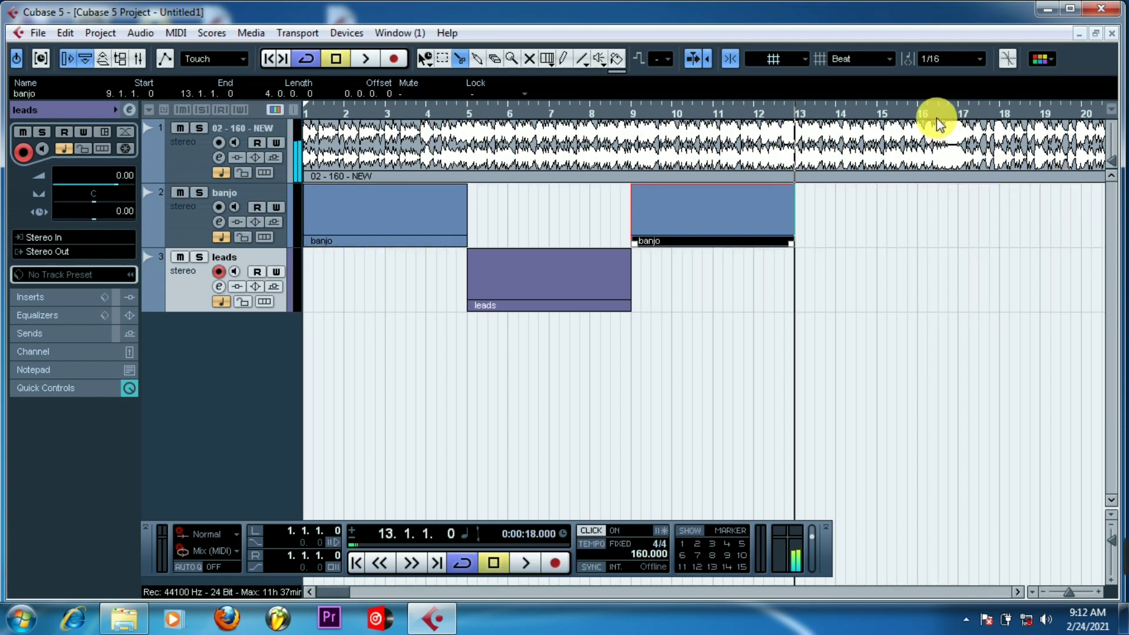
pyautogui.click(923, 118)
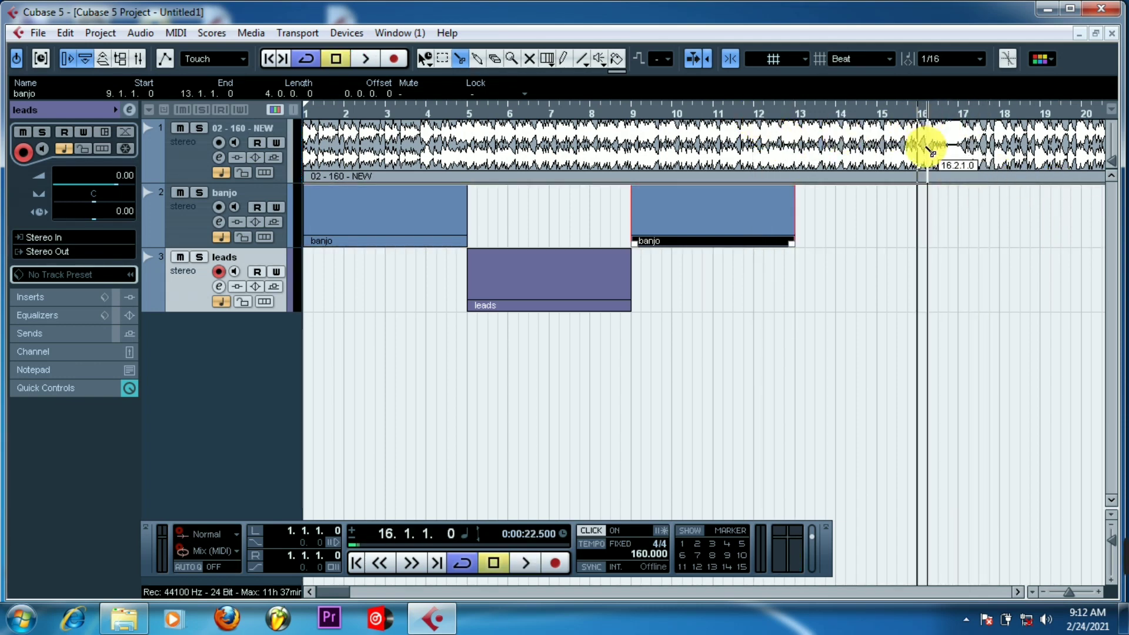
pyautogui.click(1007, 114)
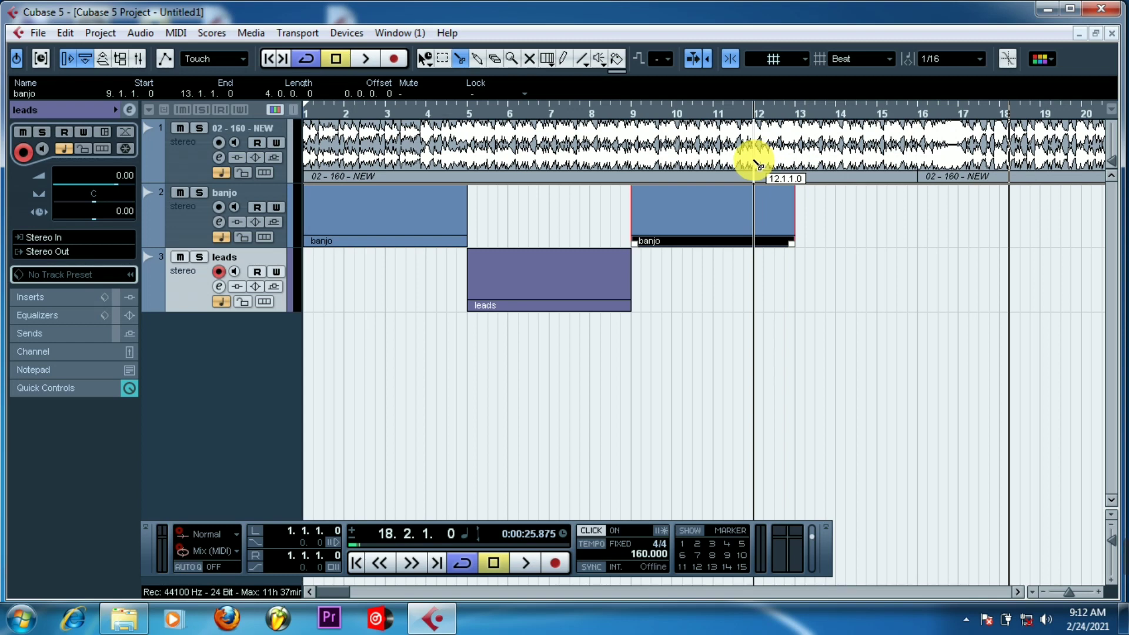
pyautogui.click(755, 163)
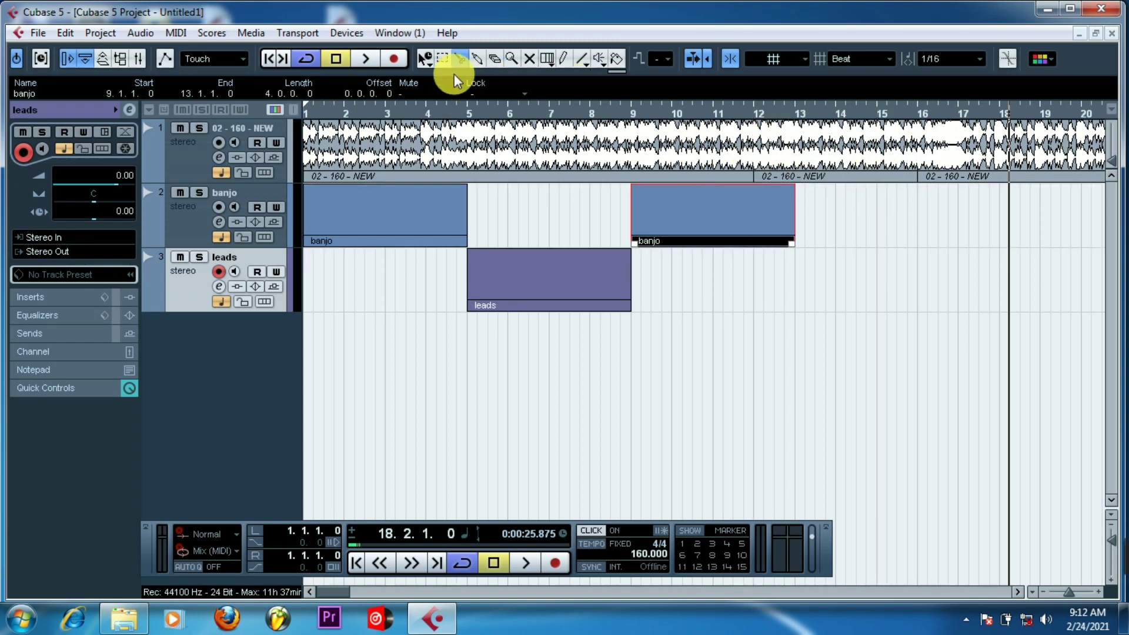
# - Erase the song section between bars 12 and 16, and move the remaining song event back to start at bar 12
pyautogui.click(494, 59)
pyautogui.click(827, 148)
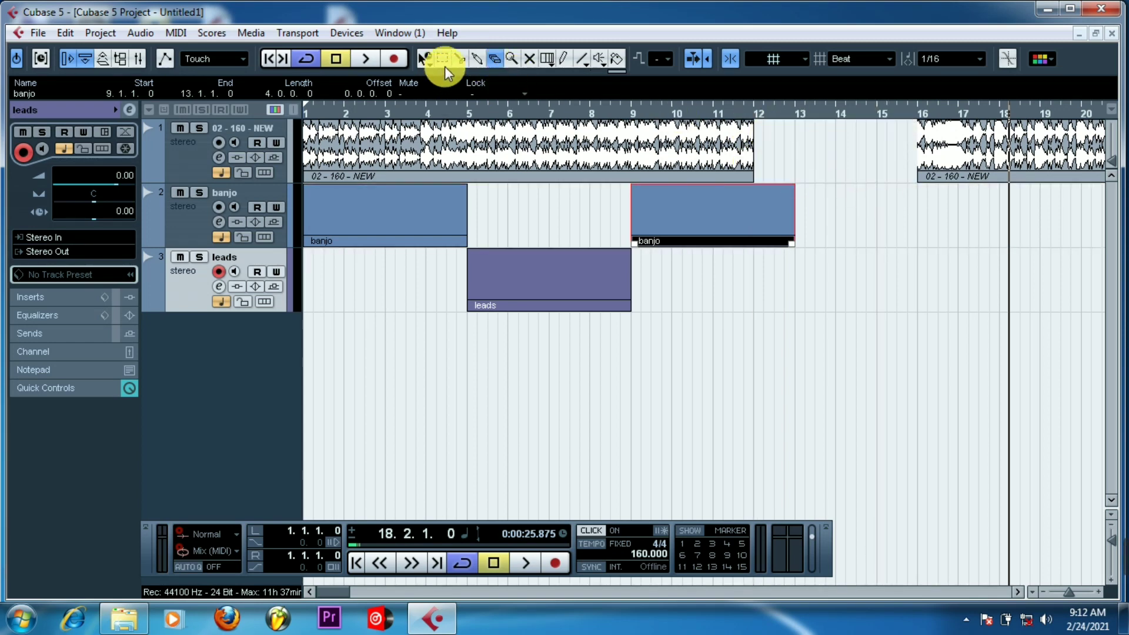
pyautogui.click(431, 59)
pyautogui.moveTo(990, 168); pyautogui.dragTo(819, 151)
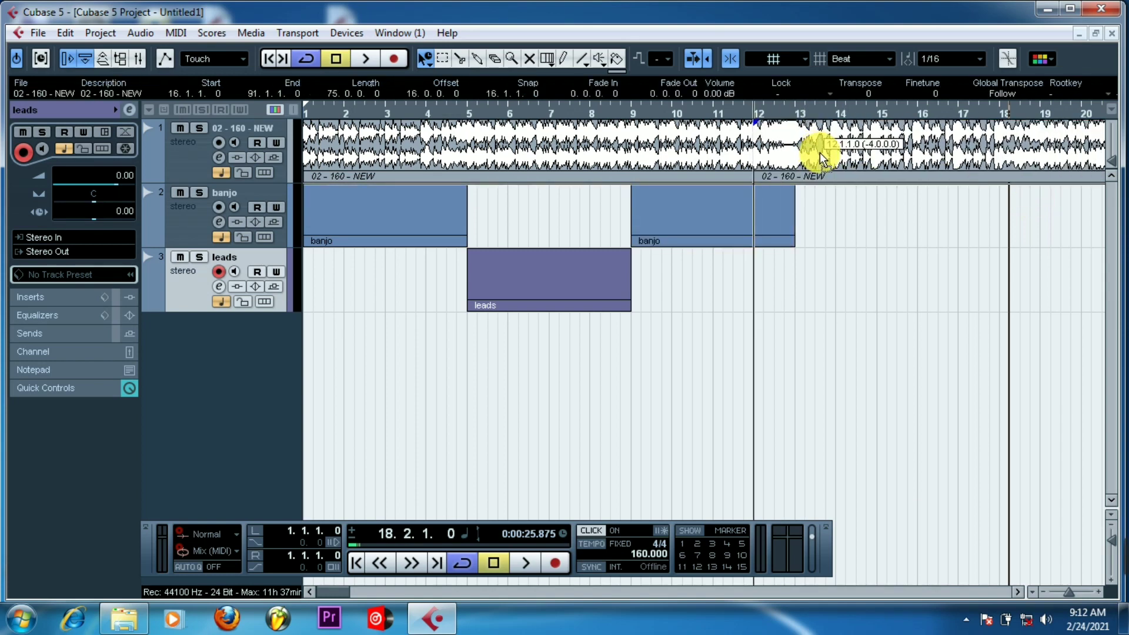
pyautogui.click(800, 113)
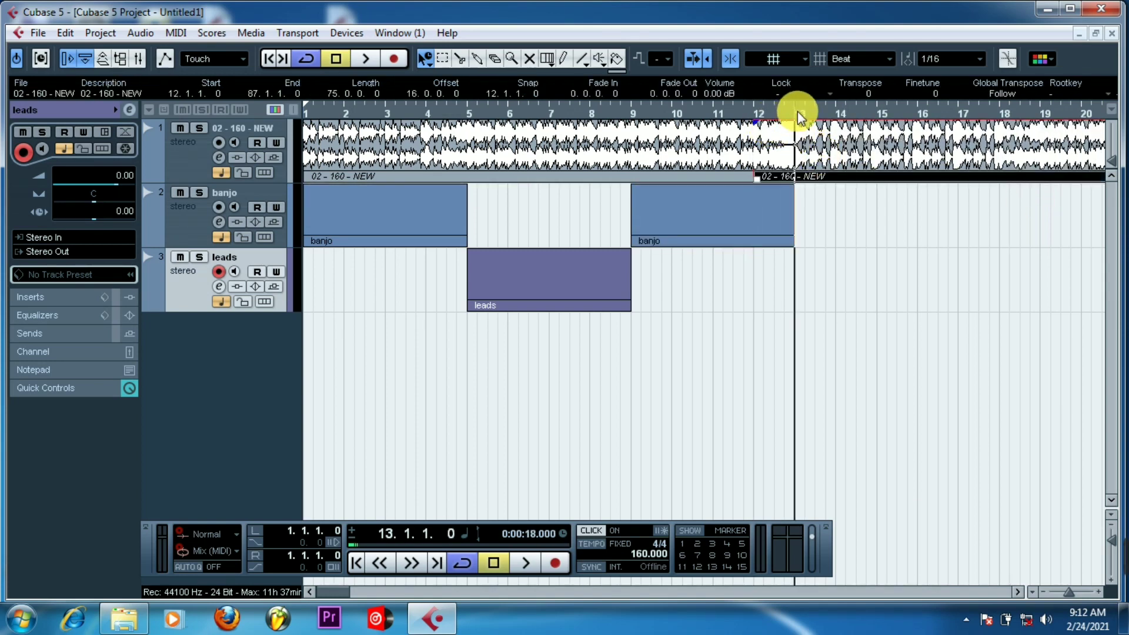
# - Add one mono audio track below the leads track
pyautogui.rightClick(180, 340)
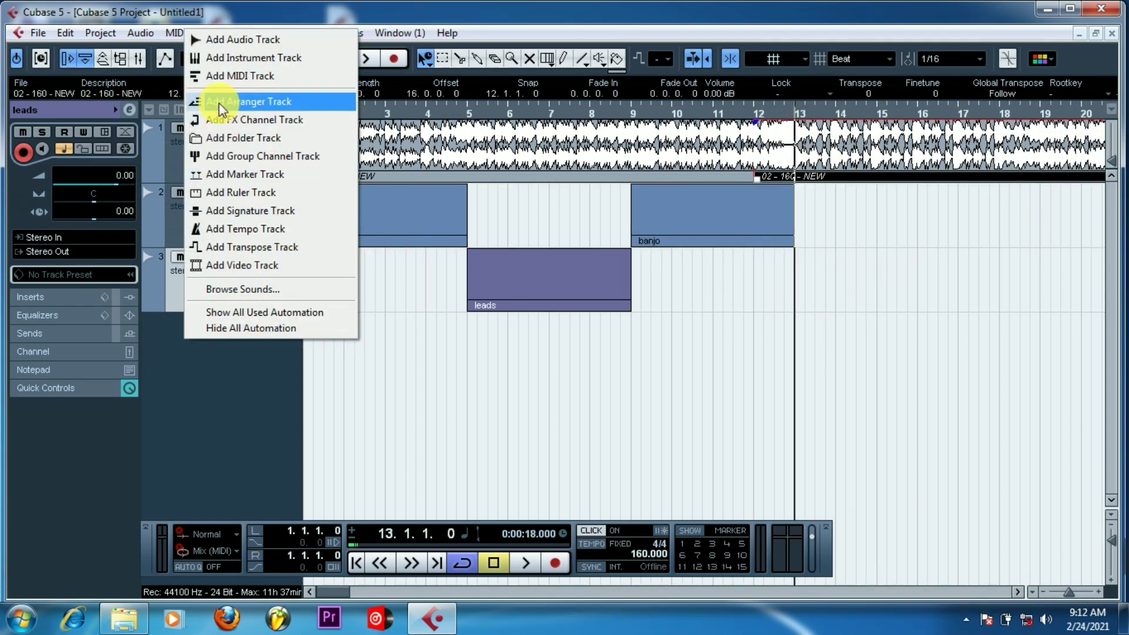
pyautogui.click(236, 41)
pyautogui.click(537, 319)
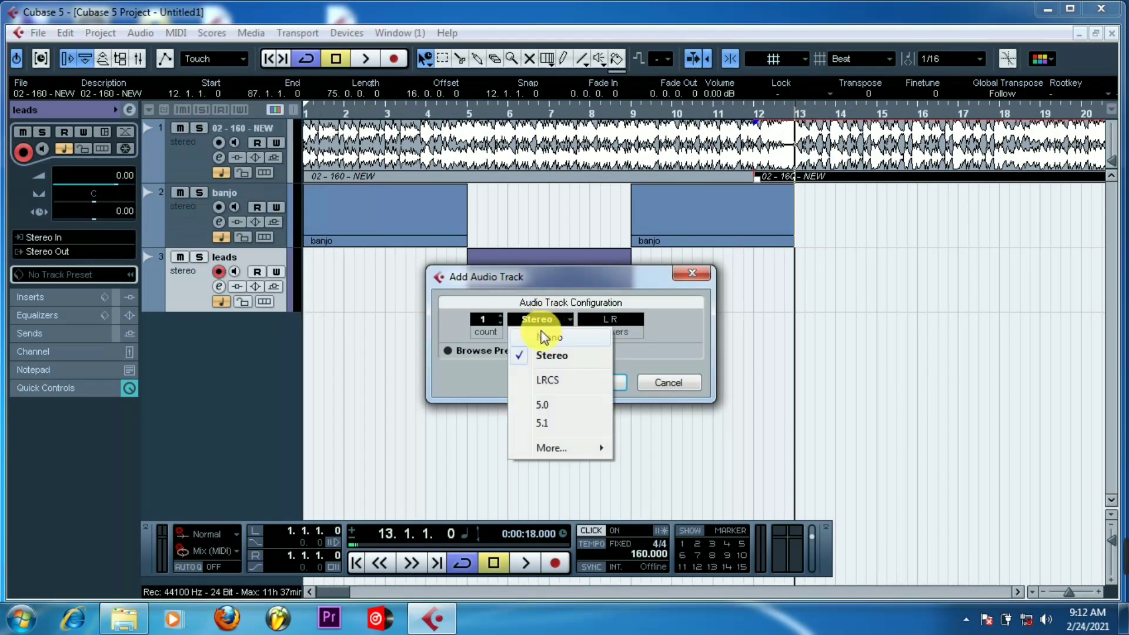
pyautogui.click(536, 333)
pyautogui.click(588, 383)
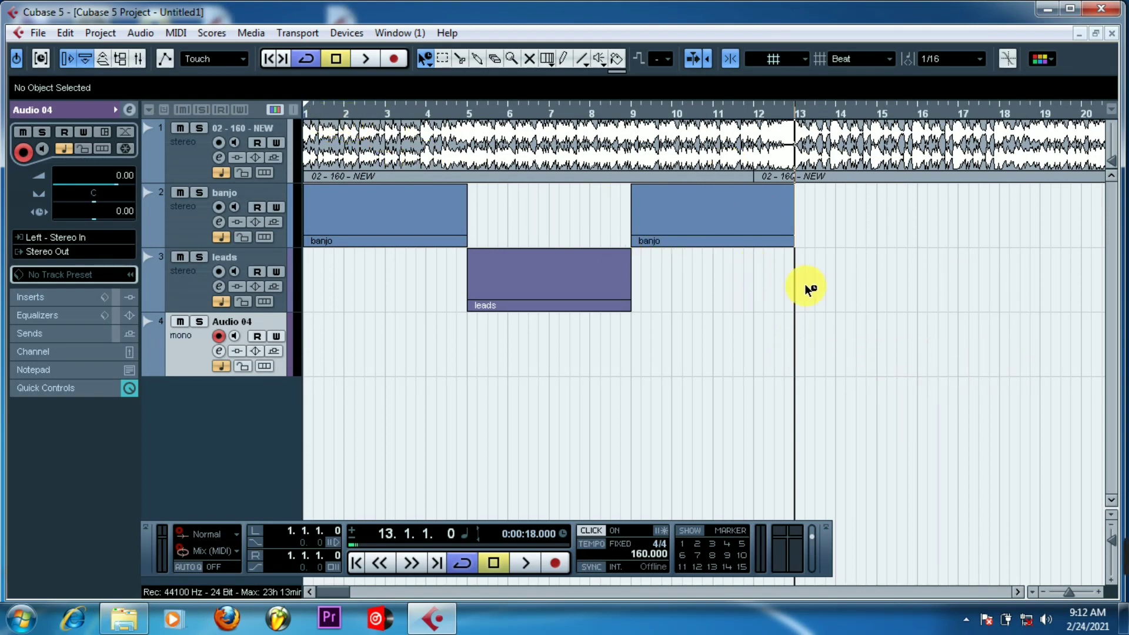
# - Review the arrangement from bar 1 by selecting the banjo and leads tracks and their parts in playing order
pyautogui.click(306, 112)
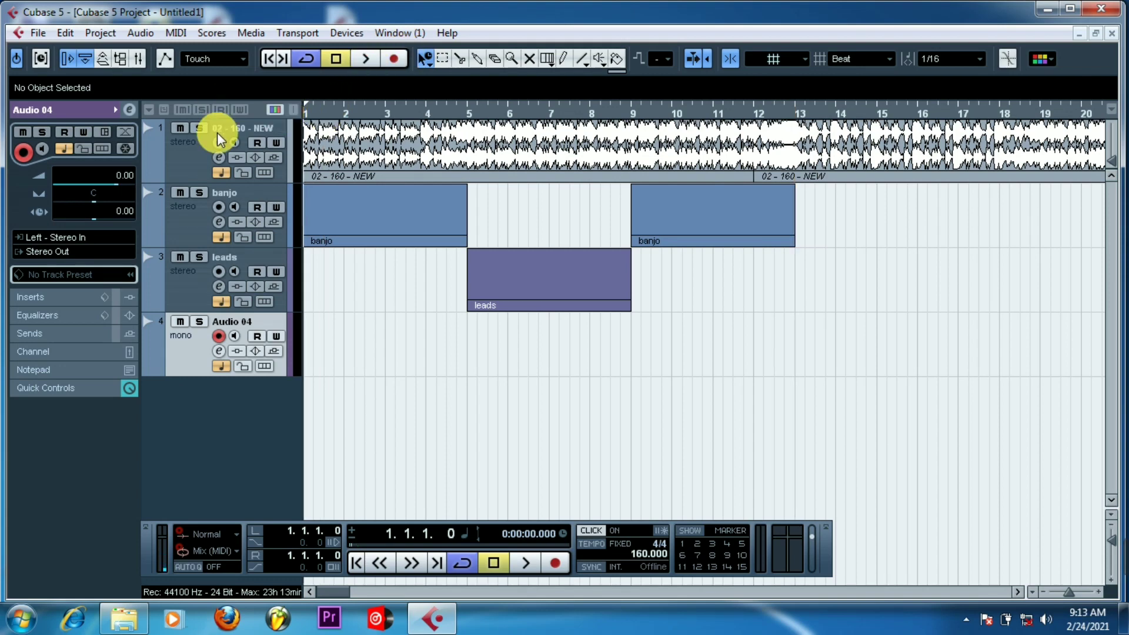
pyautogui.click(219, 215)
pyautogui.click(353, 212)
pyautogui.click(190, 279)
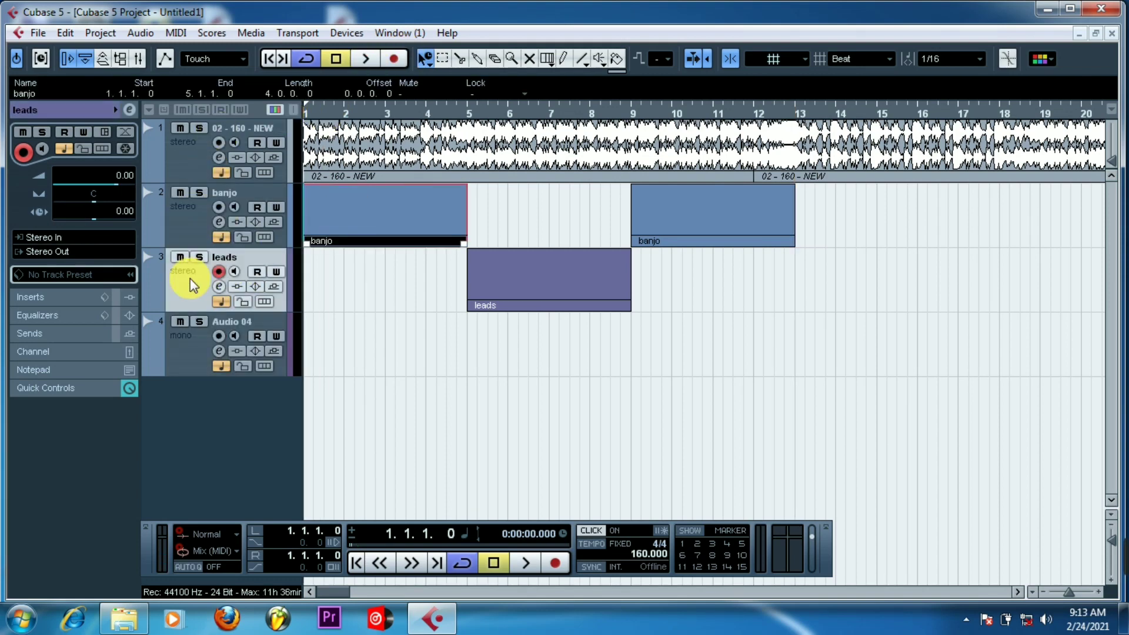
pyautogui.click(506, 276)
pyautogui.click(220, 234)
pyautogui.click(699, 220)
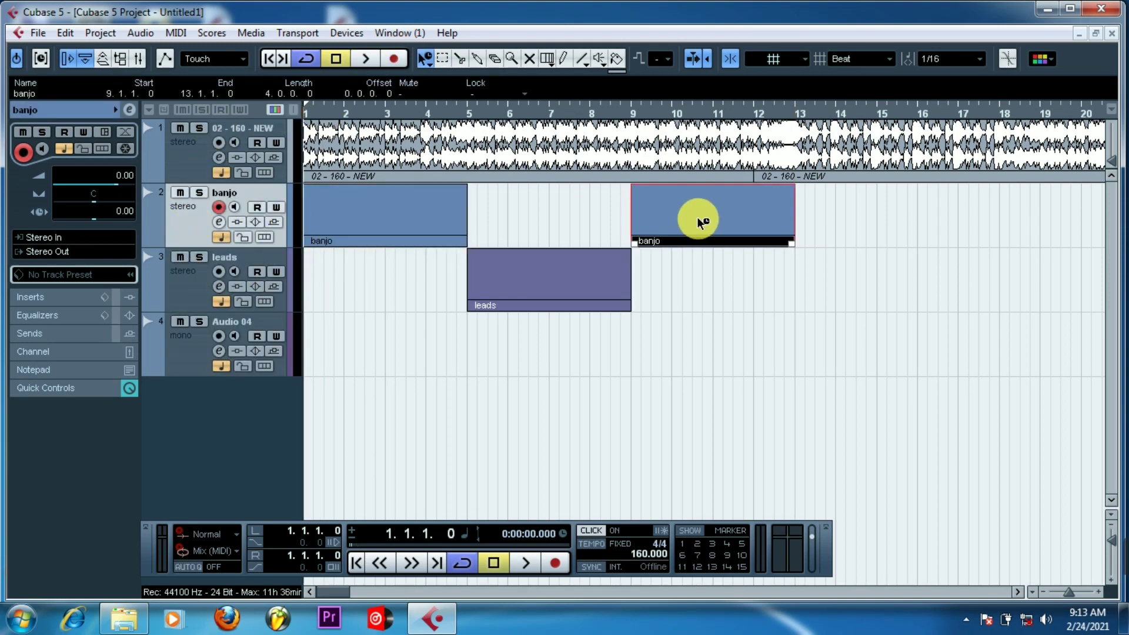
# - Play the song from bar 12 to check the edited transition at the end of the second banjo part
pyautogui.click(754, 111)
pyautogui.press('space')
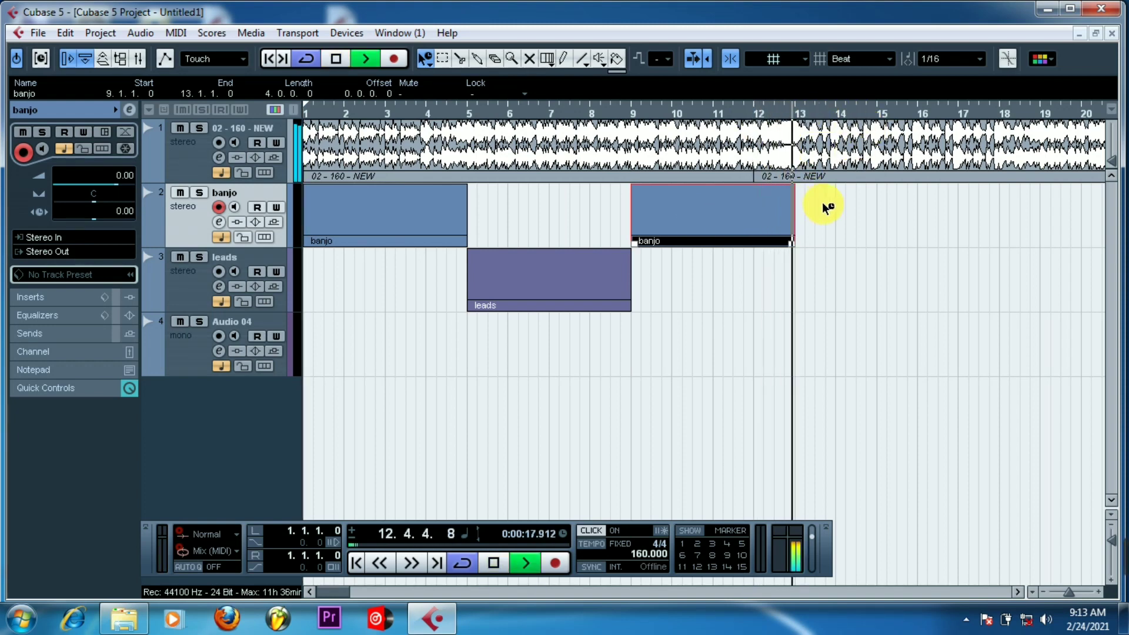
pyautogui.press('space')
pyautogui.click(802, 111)
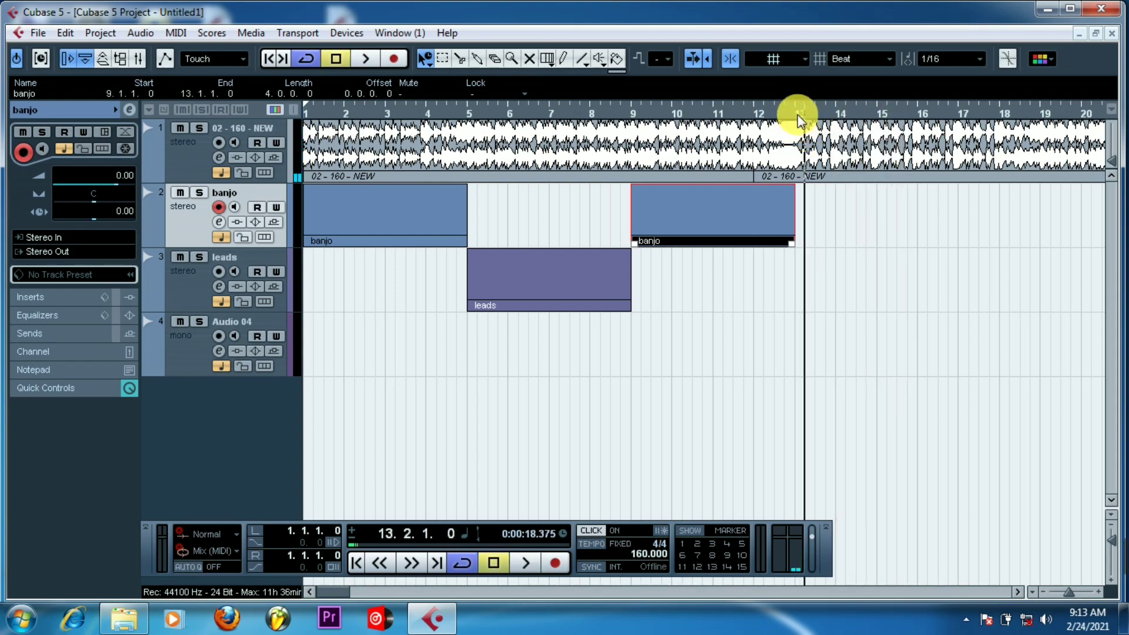
# - Record a take on the mono Audio 04 track from bar 13 to just past bar 19
pyautogui.click(796, 110)
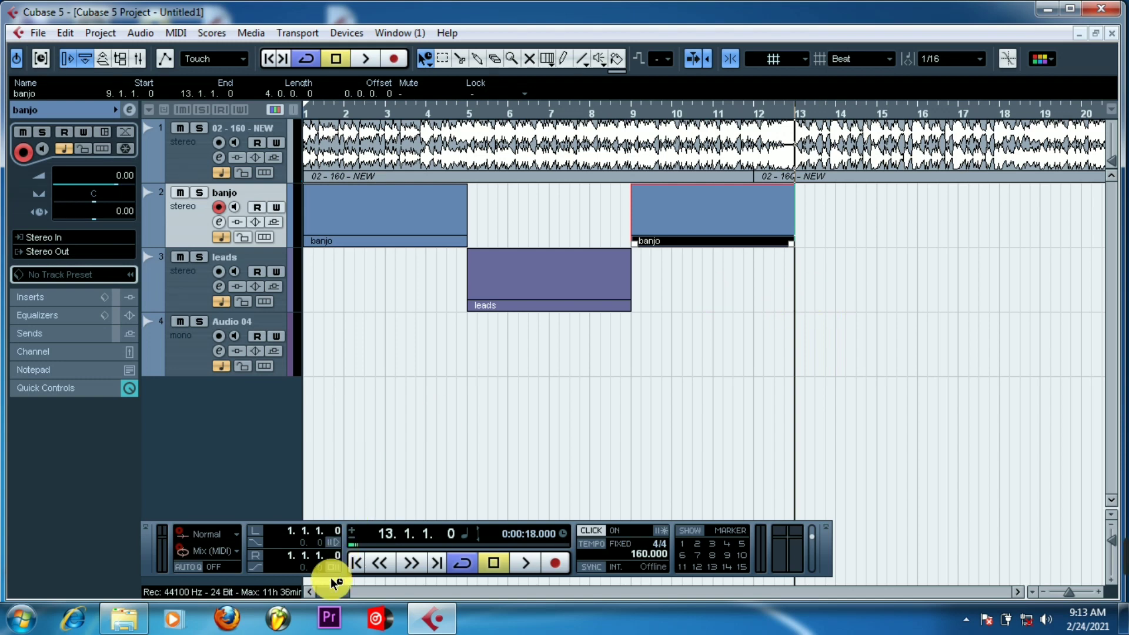
pyautogui.moveTo(332, 579); pyautogui.dragTo(347, 593)
pyautogui.click(200, 359)
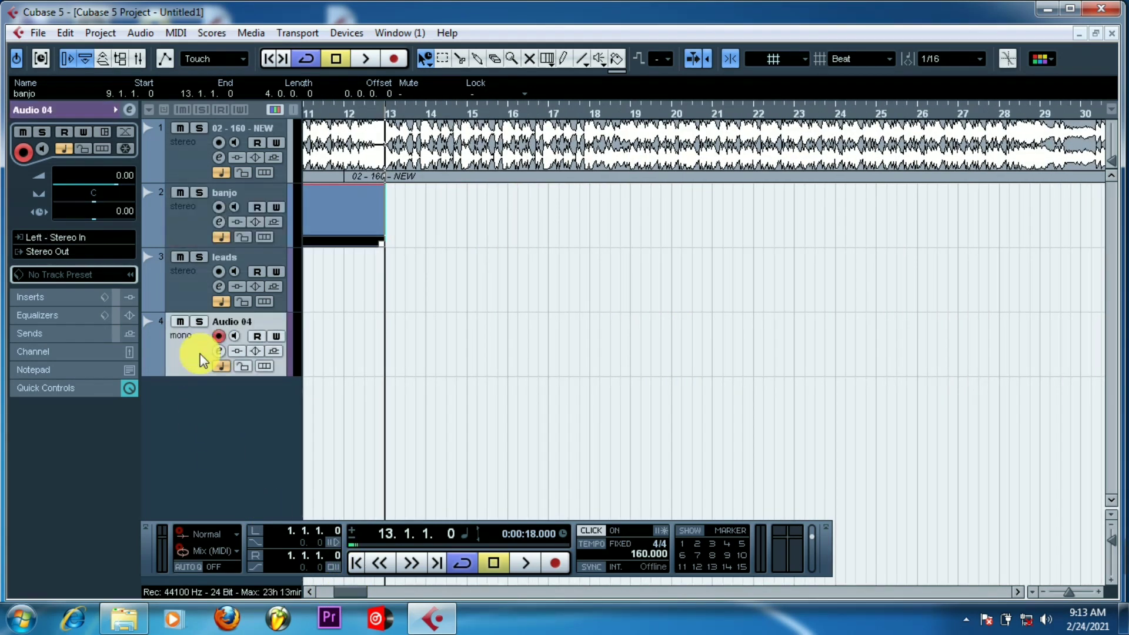
pyautogui.click(397, 64)
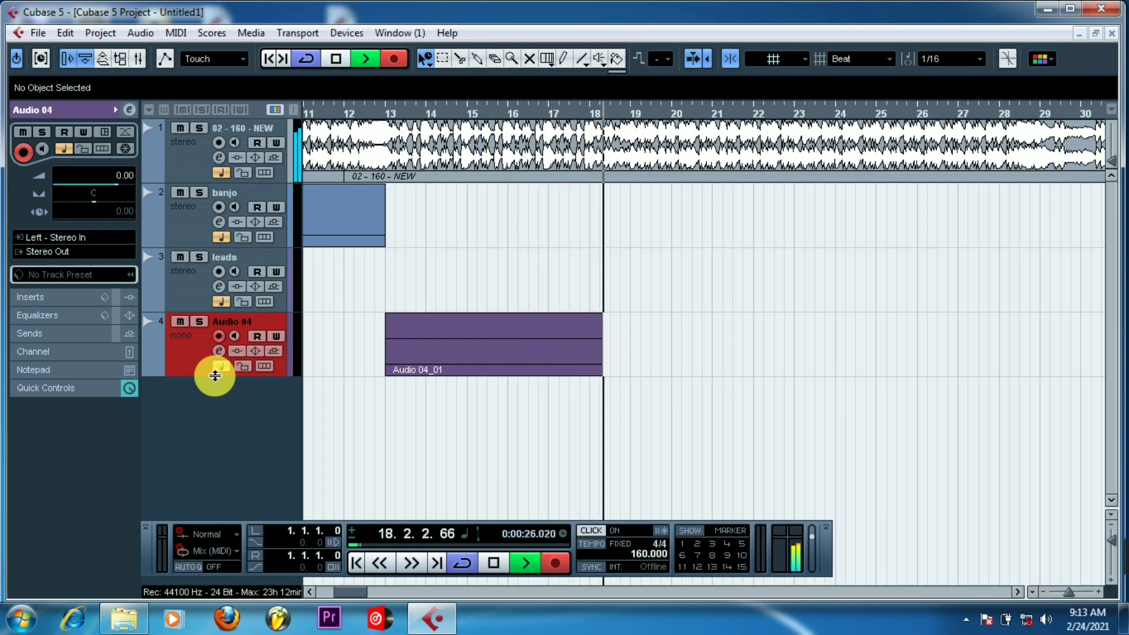
pyautogui.press('space')
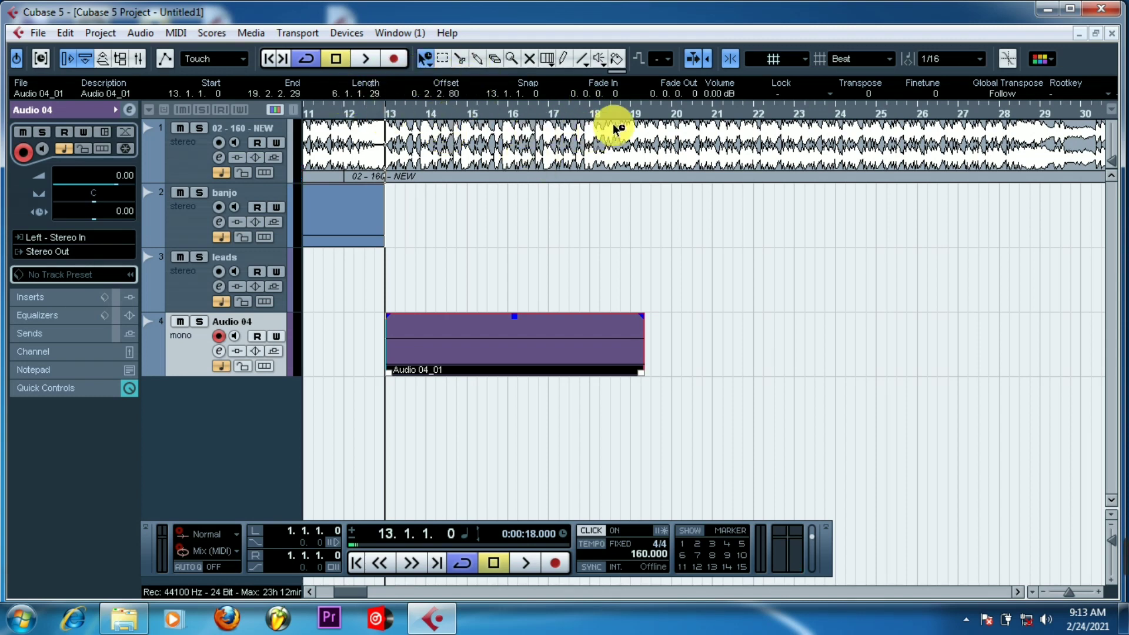
# - Play the song from bar 18 to check the end of the recorded take, and place the playhead at bar 19
pyautogui.click(587, 110)
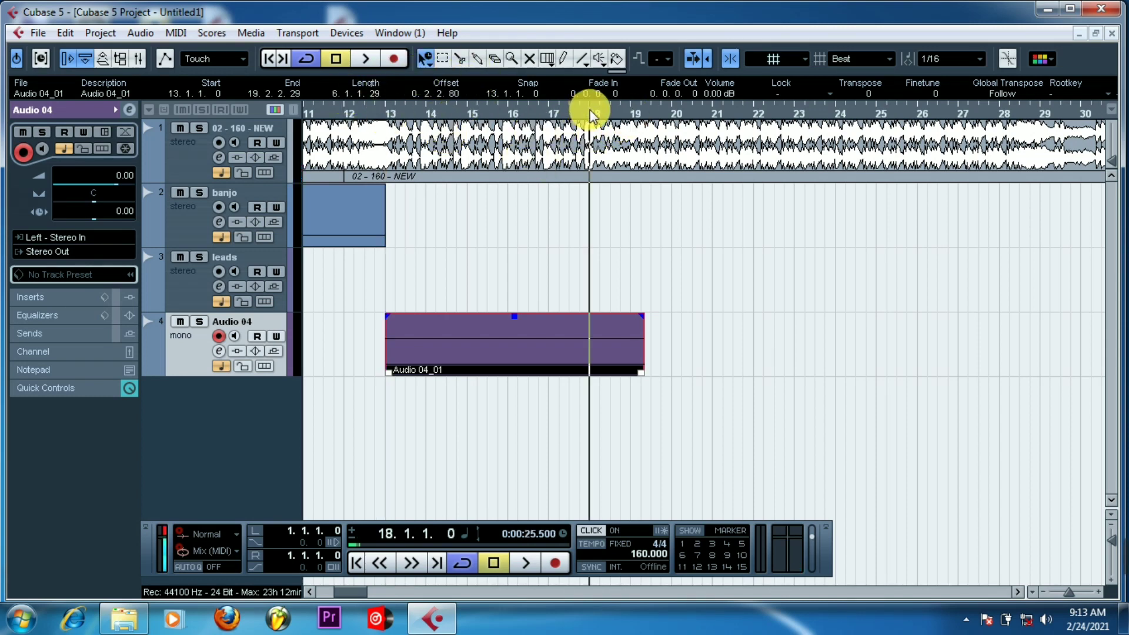
pyautogui.press('space')
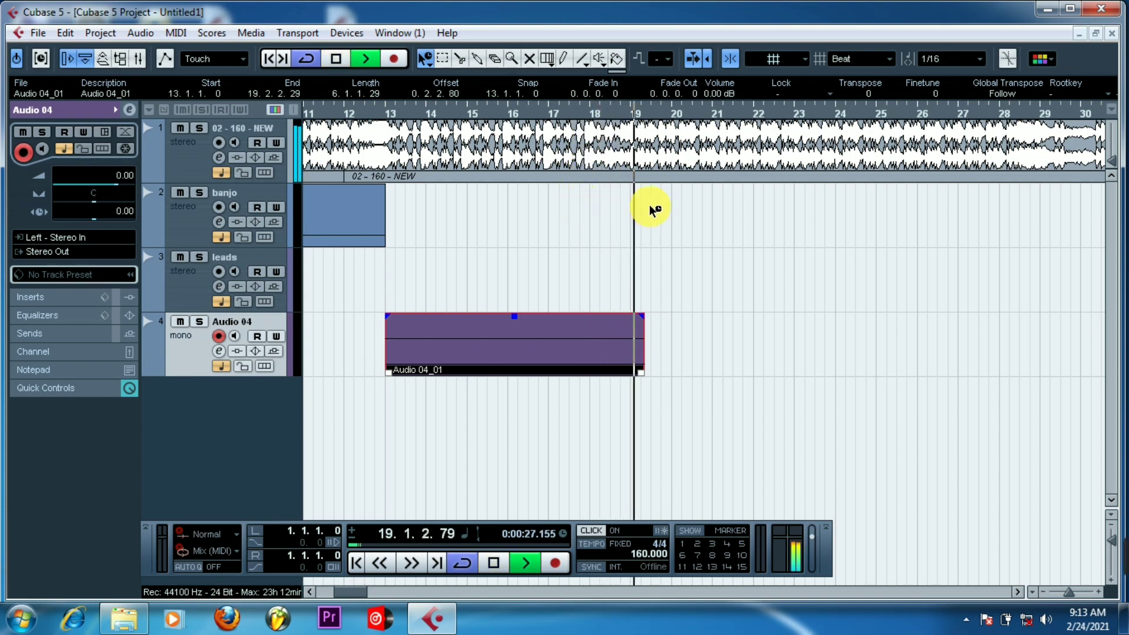
pyautogui.press('space')
pyautogui.click(630, 111)
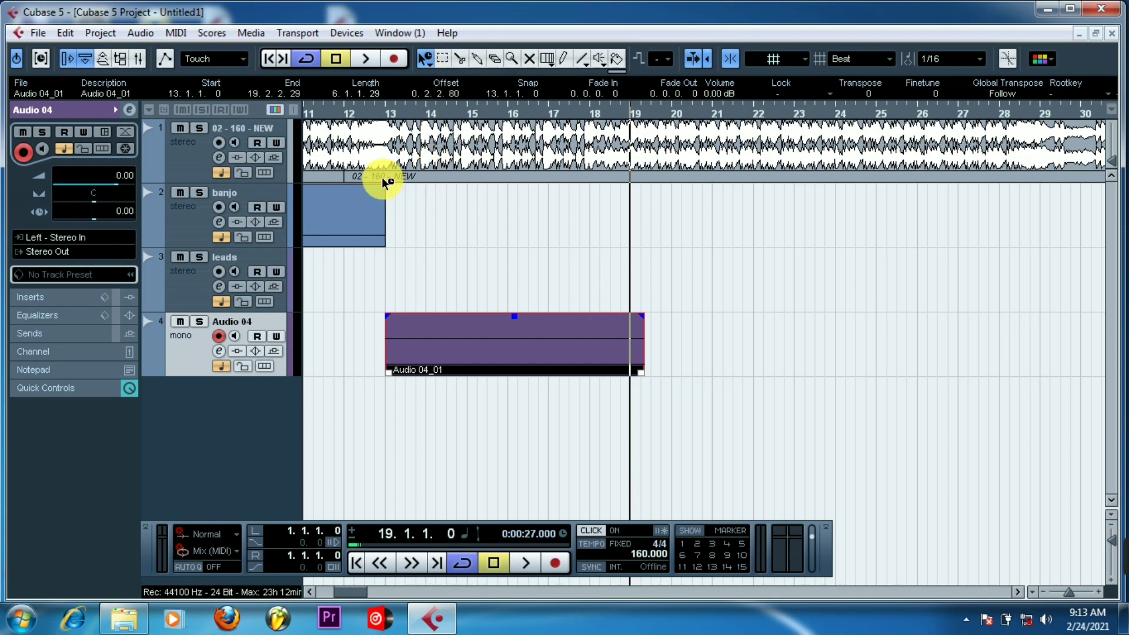
# - Play the song from bar 11 to find the cut point, and split the 02 - 160 - NEW audio at bar 15
pyautogui.click(387, 111)
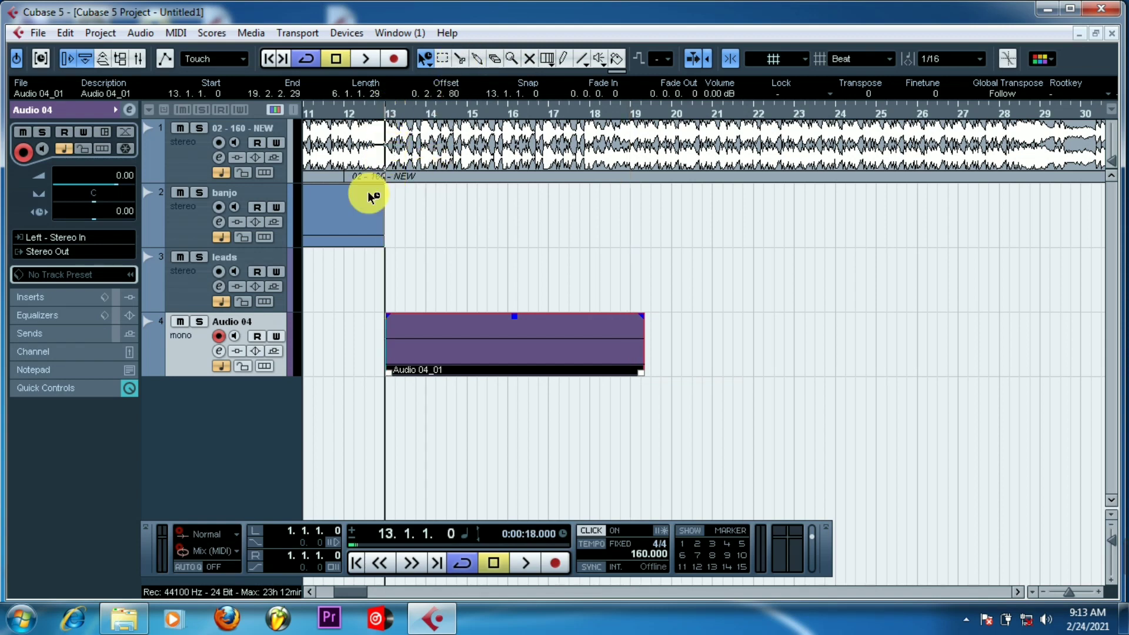
pyautogui.click(460, 59)
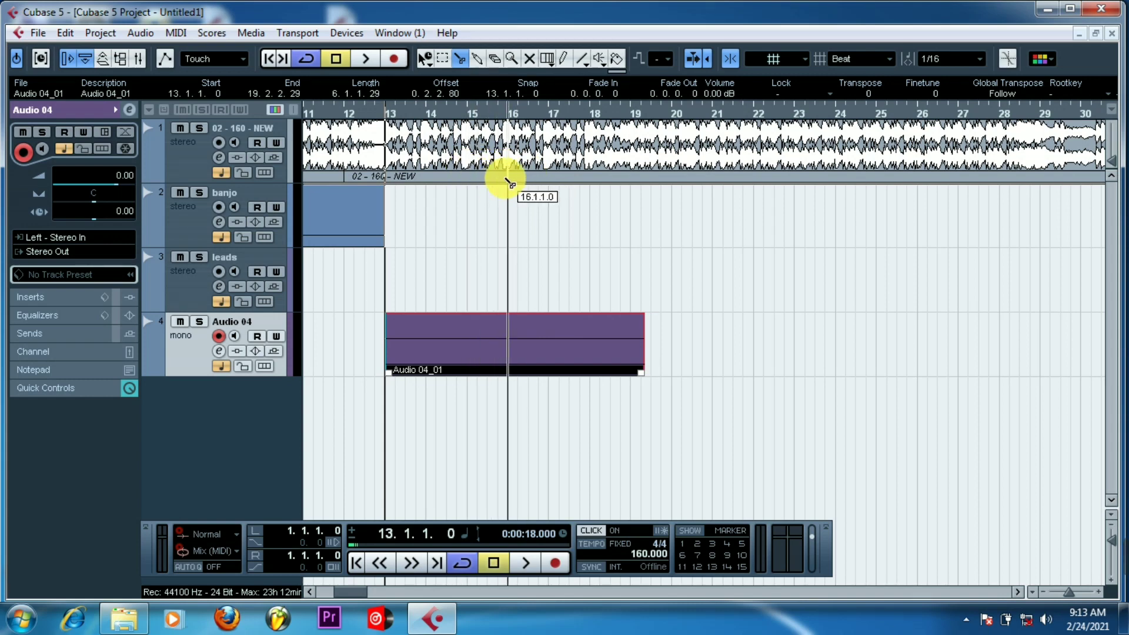
pyautogui.click(312, 111)
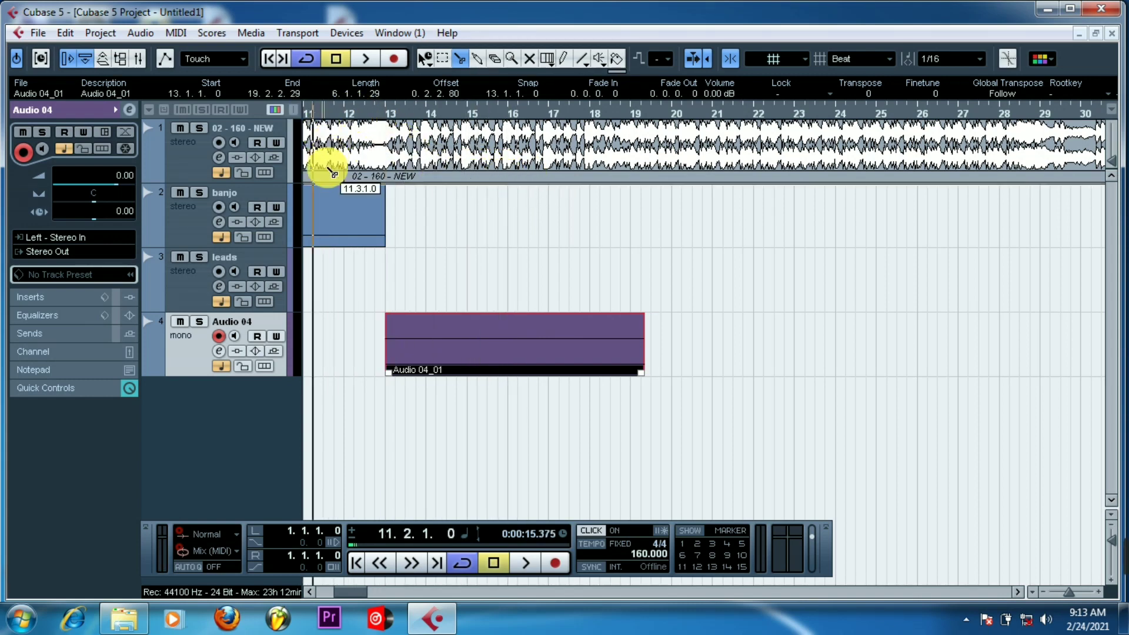
pyautogui.press('space')
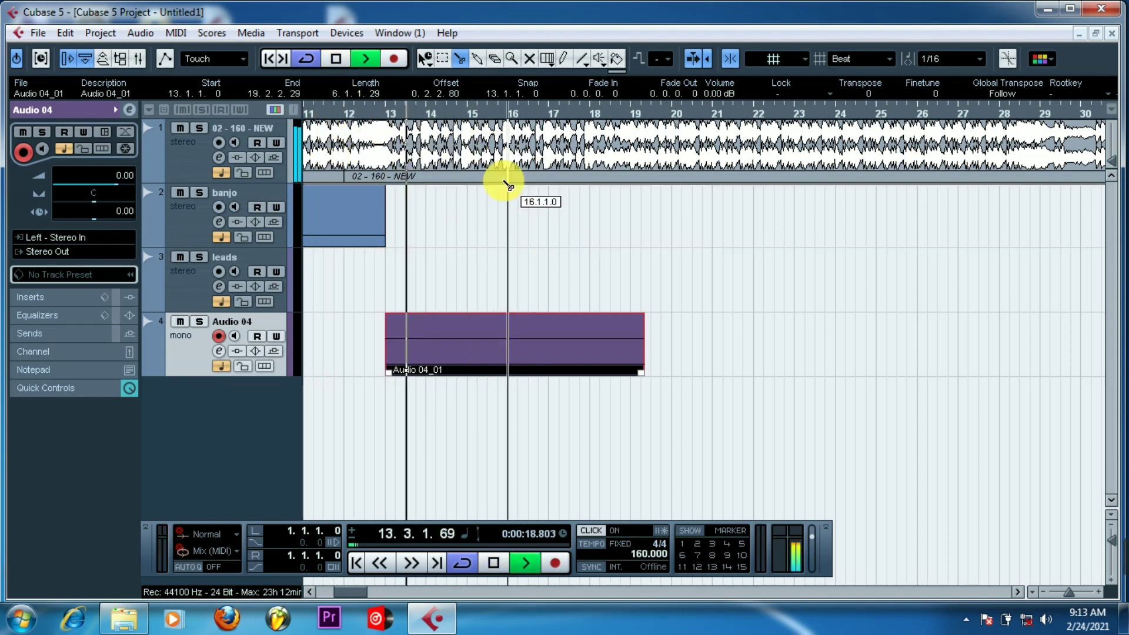
pyautogui.press('space')
pyautogui.click(476, 172)
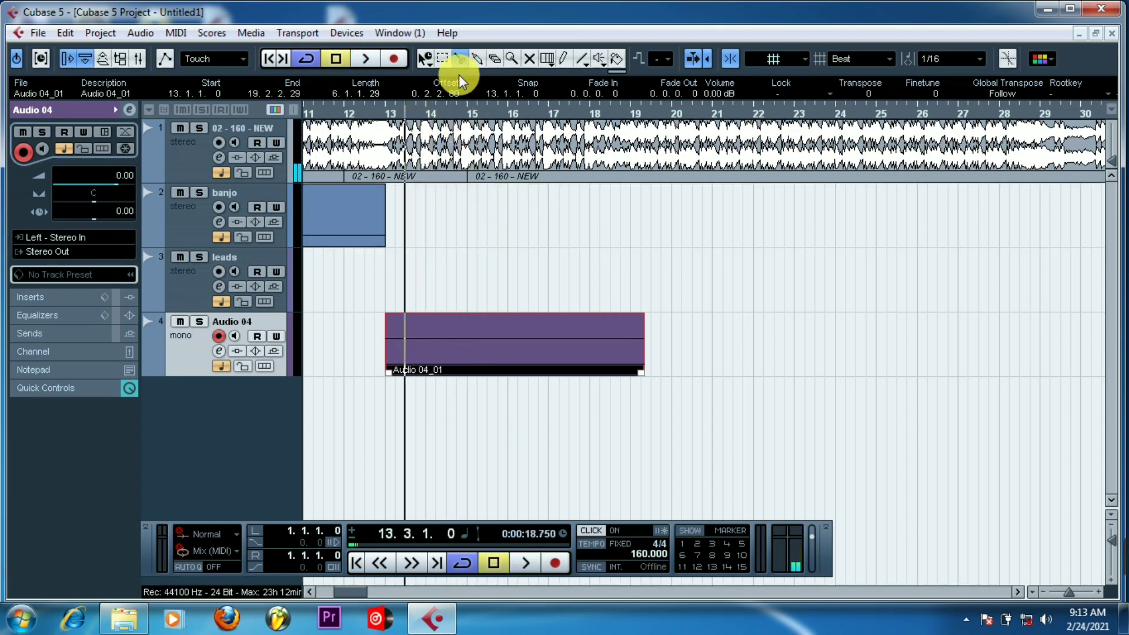
pyautogui.click(442, 152)
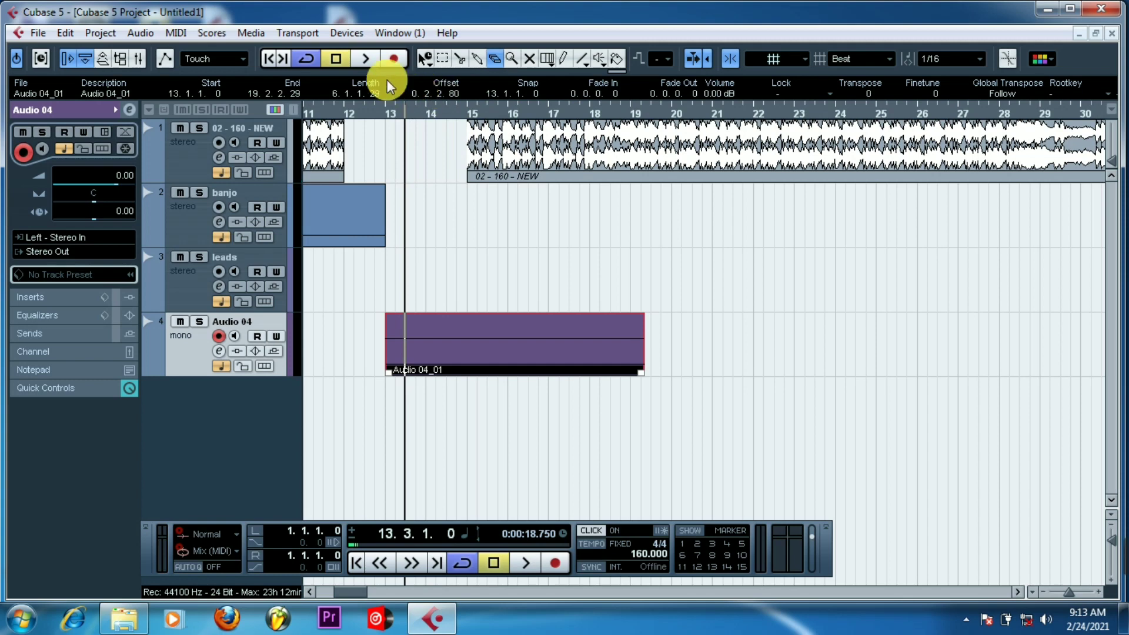
pyautogui.click(66, 33)
pyautogui.click(88, 53)
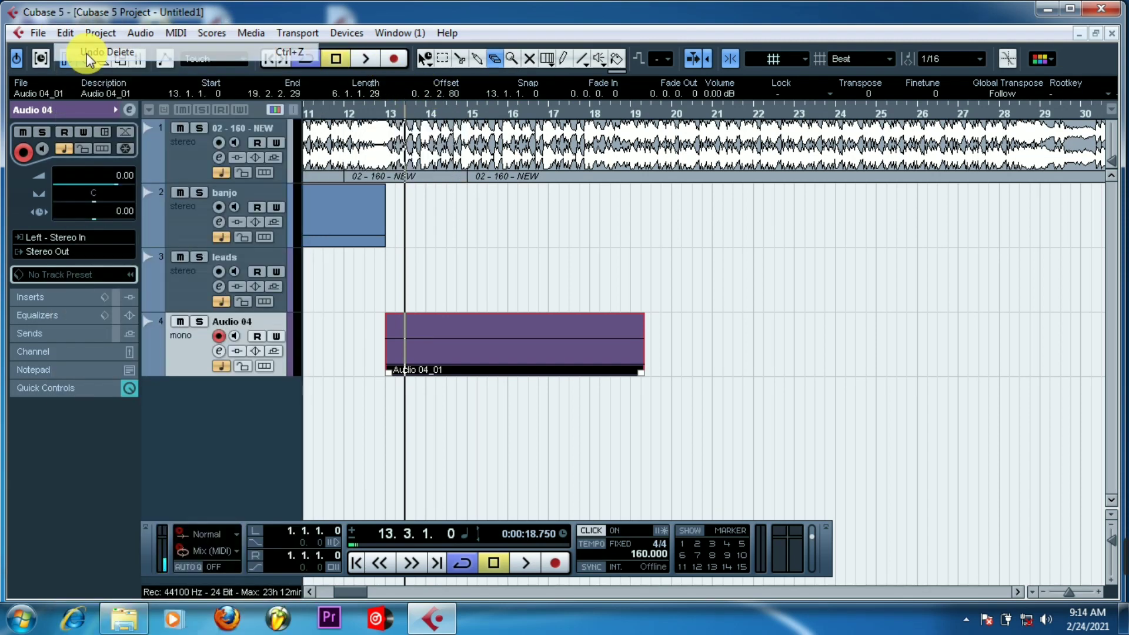
# - Cut bars 13 to 15 out of the 02 - 160 - NEW track and move the remaining audio back to bar 13
pyautogui.click(459, 59)
pyautogui.moveTo(397, 169); pyautogui.dragTo(394, 168)
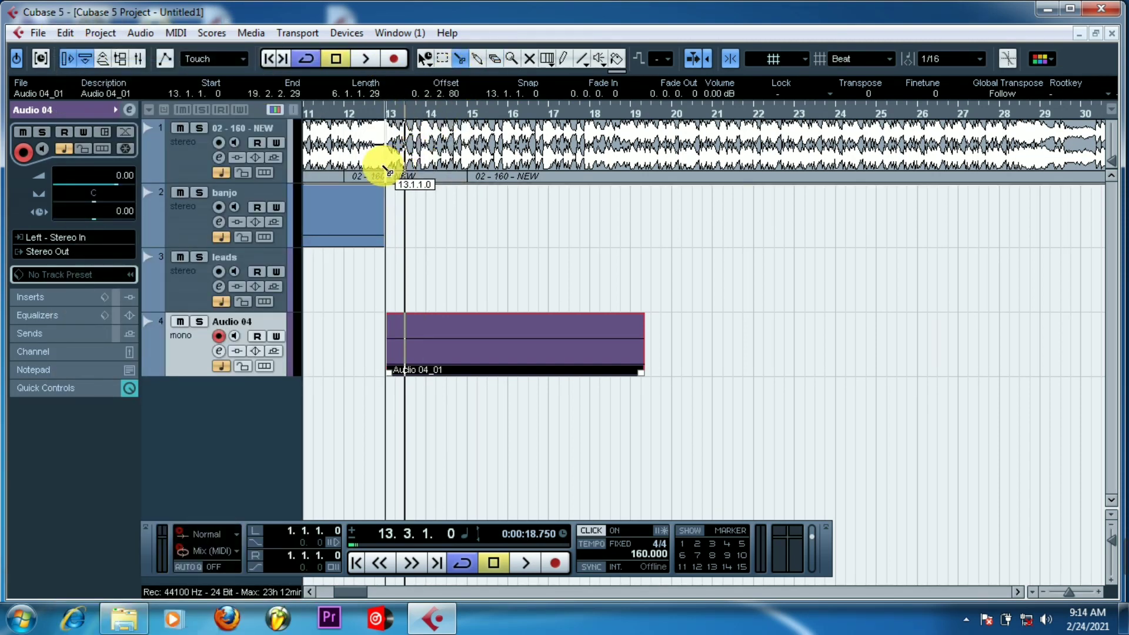
pyautogui.click(424, 125)
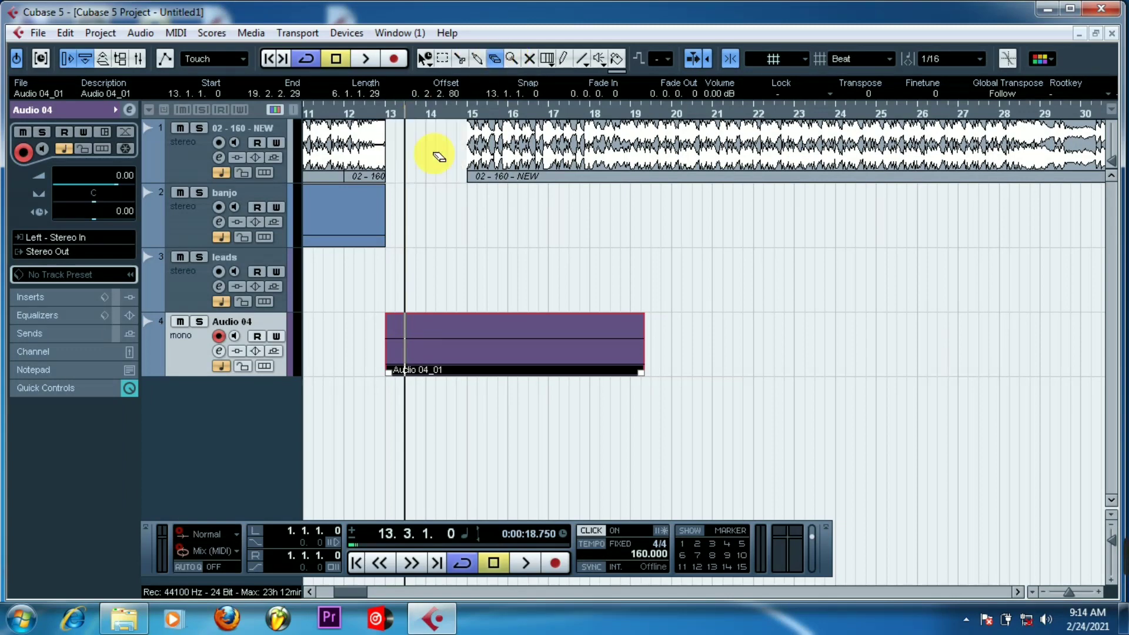
pyautogui.click(424, 58)
pyautogui.moveTo(503, 163); pyautogui.dragTo(426, 159)
pyautogui.click(341, 113)
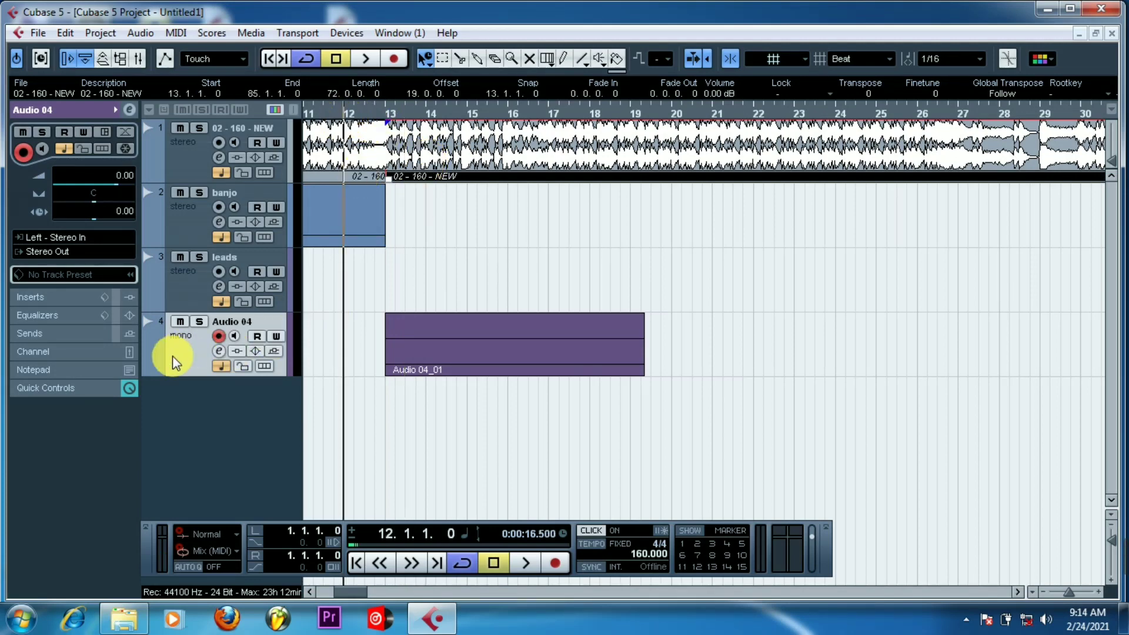
# - Split the recorded Audio 04 take at bar 17 and erase the tail behind the split
pyautogui.click(481, 365)
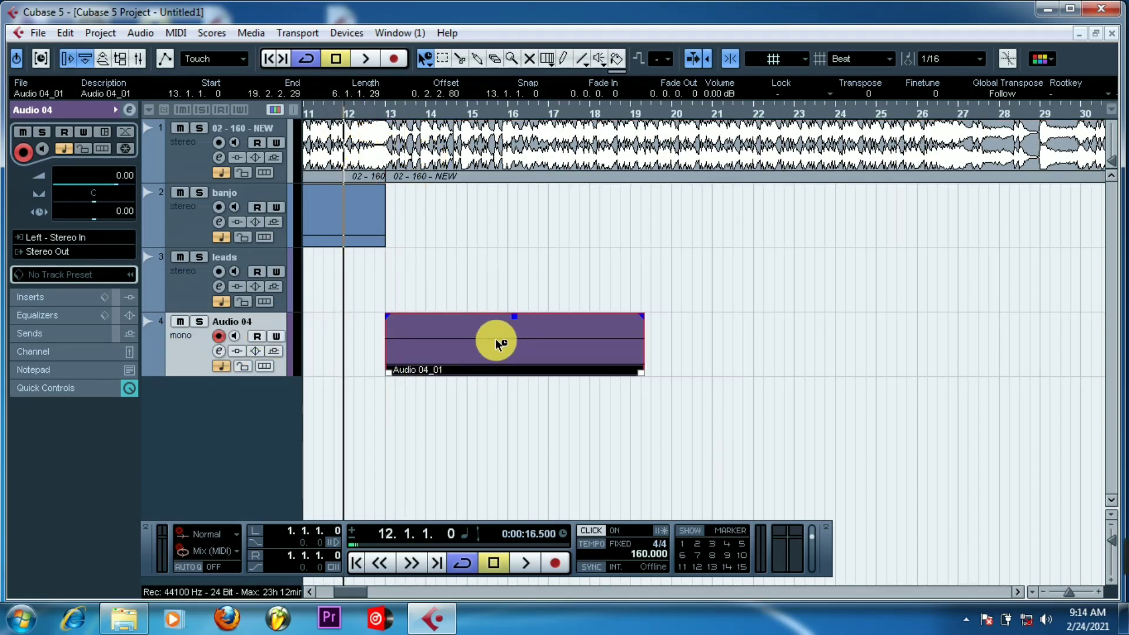
pyautogui.click(457, 59)
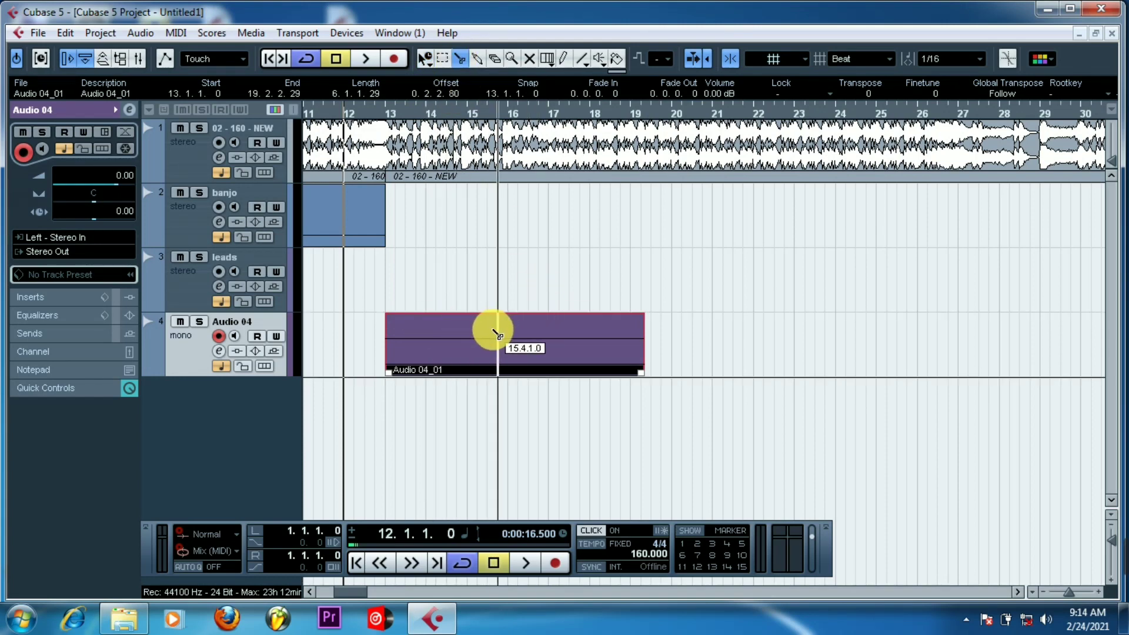
pyautogui.click(548, 330)
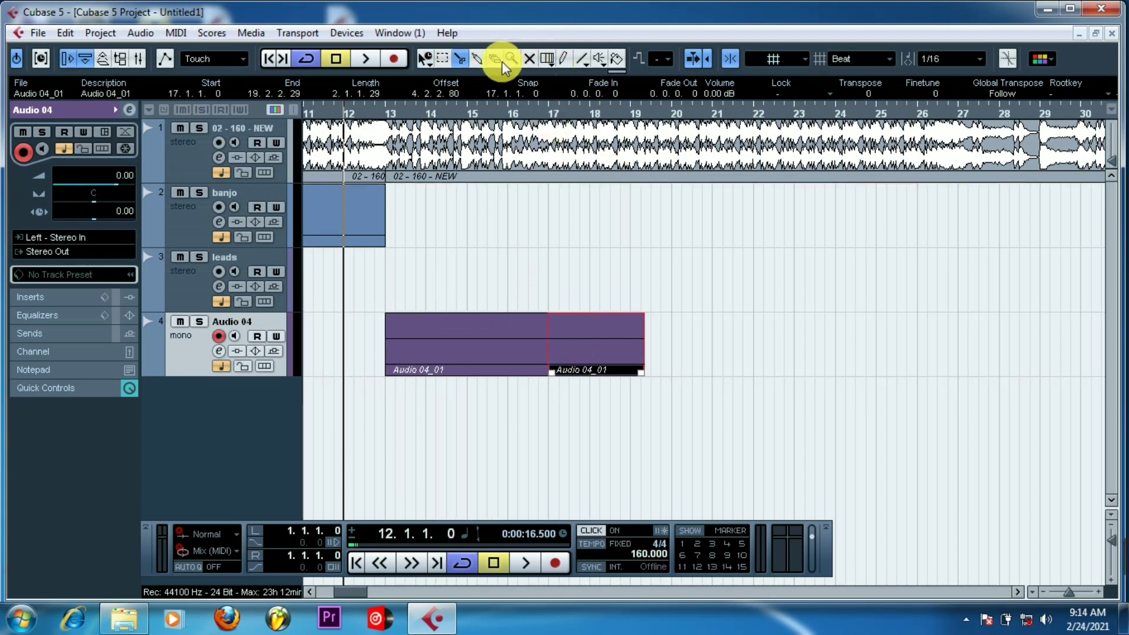
pyautogui.click(495, 59)
pyautogui.click(561, 329)
pyautogui.click(428, 57)
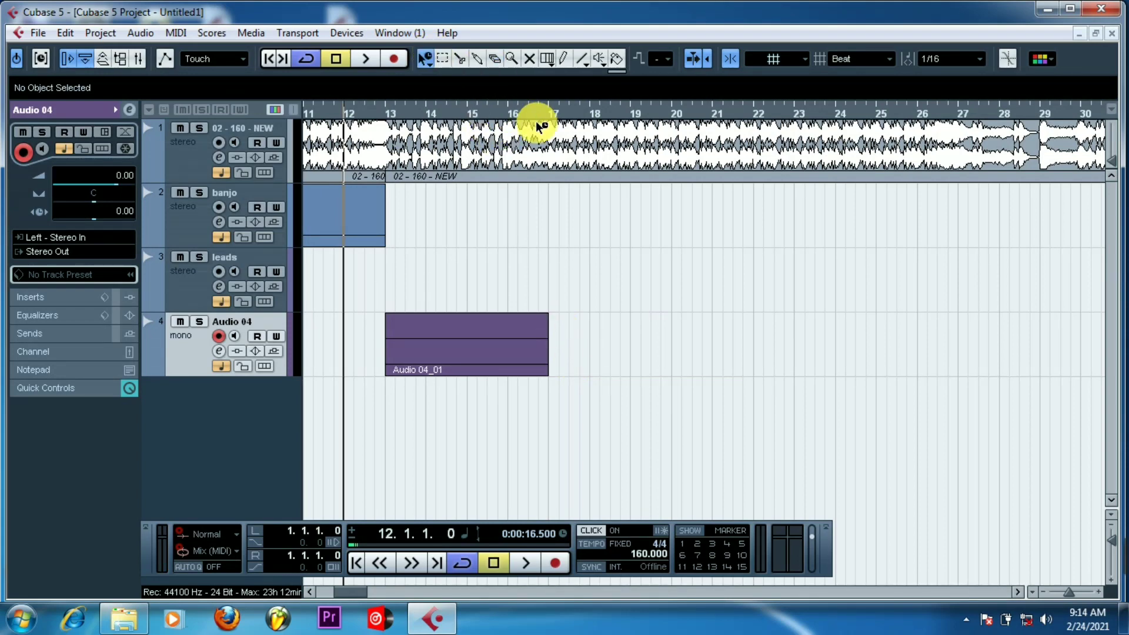
# - Duplicate the trimmed Audio 04 take so that the copy starts at bar 17, and deselect it
pyautogui.click(551, 116)
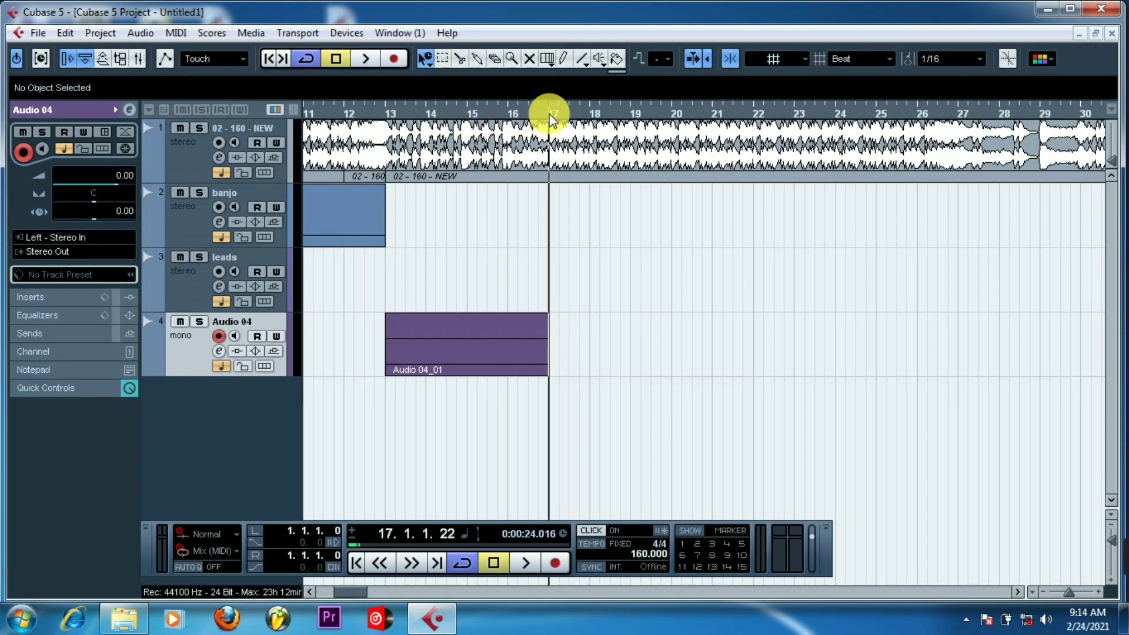
pyautogui.click(474, 341)
pyautogui.hotkey('ctrl', 'd')
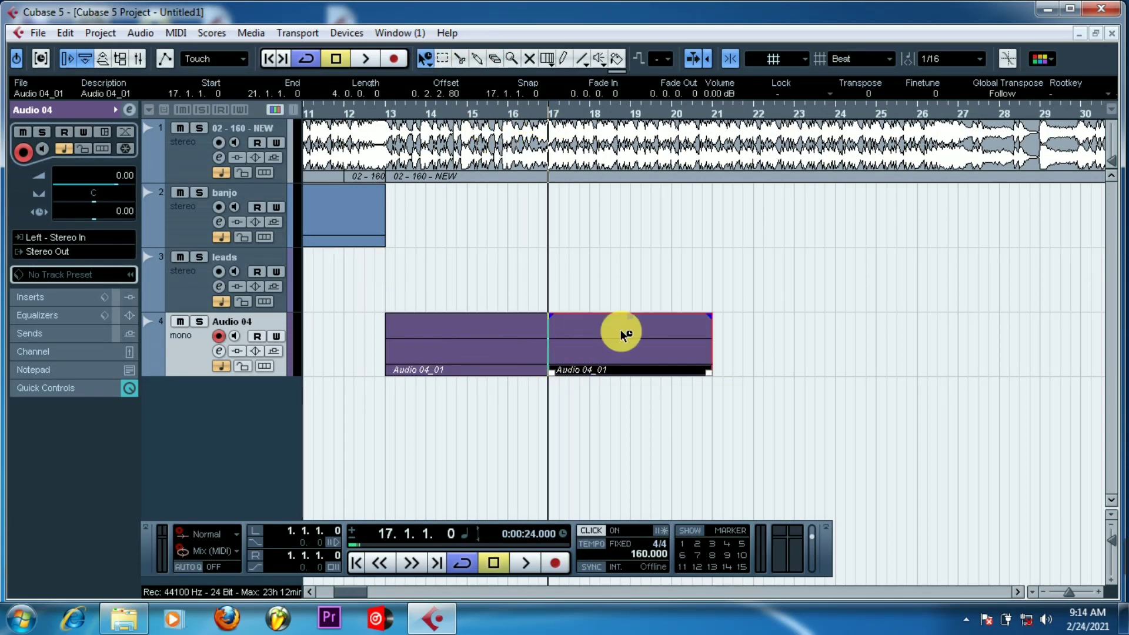
pyautogui.click(588, 282)
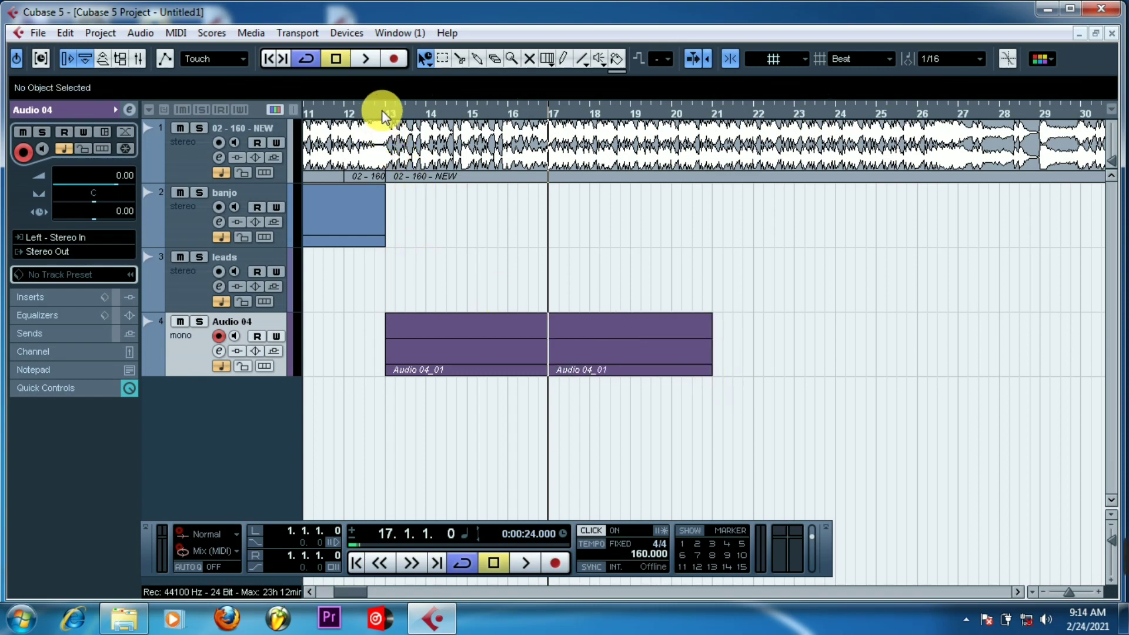
# - Play the song from bar 12 to check the trimmed take and its copy
pyautogui.click(347, 112)
pyautogui.press('space')
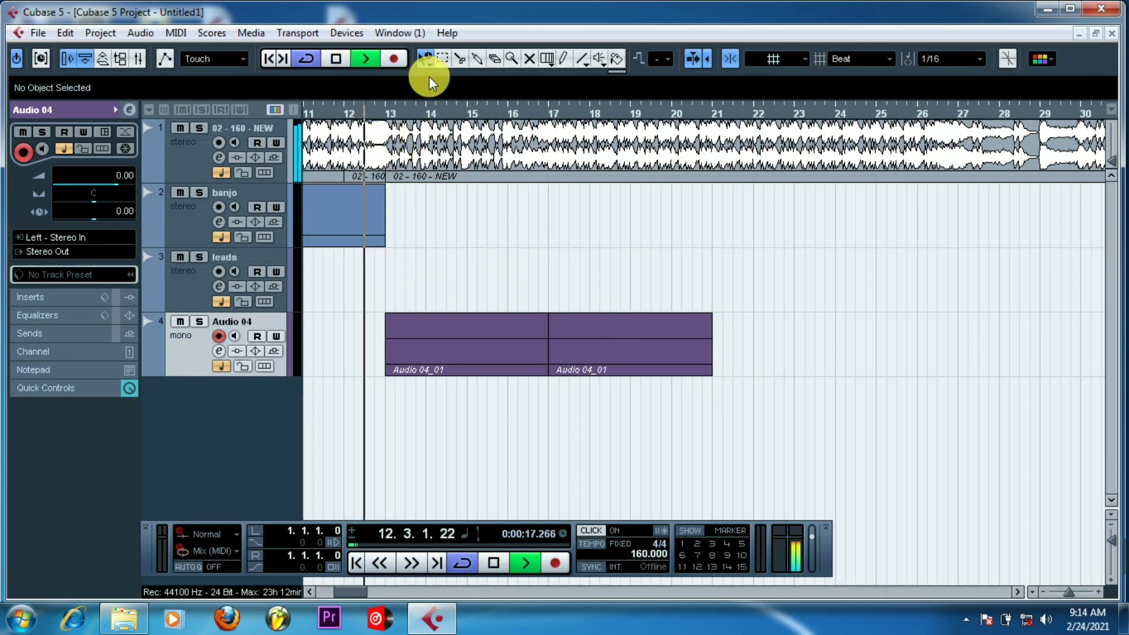
pyautogui.click(418, 51)
pyautogui.click(418, 52)
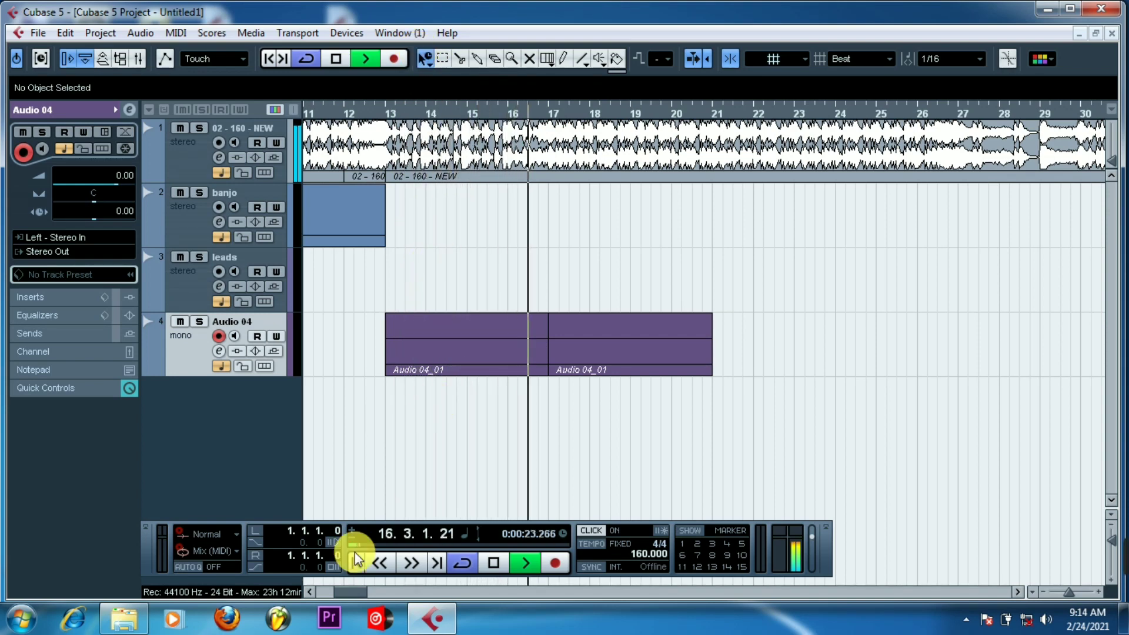
# - Duplicate the second Audio 04 part to fill bars 21 to 25 during playback, and stop the song
pyautogui.moveTo(344, 588); pyautogui.dragTo(348, 590)
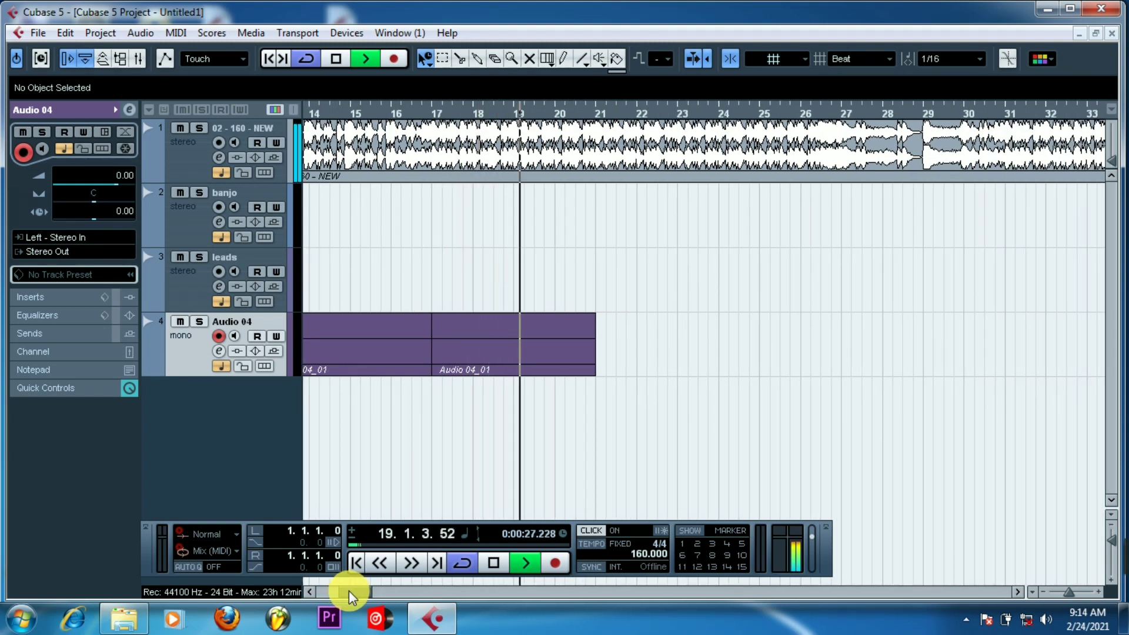
pyautogui.click(480, 355)
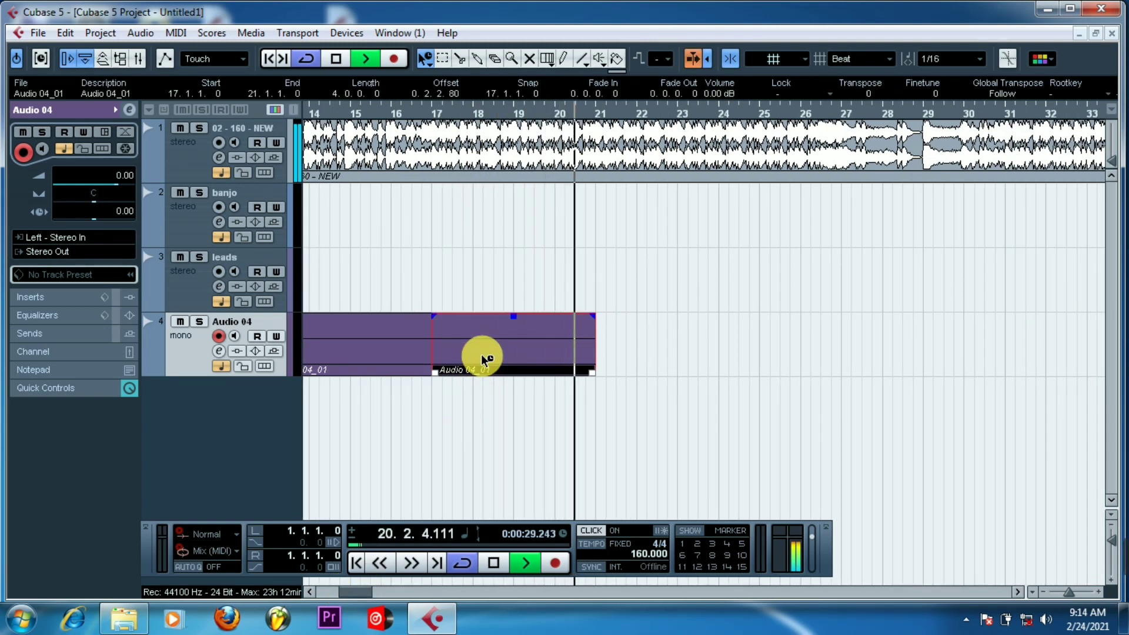
pyautogui.hotkey('ctrl', 'd')
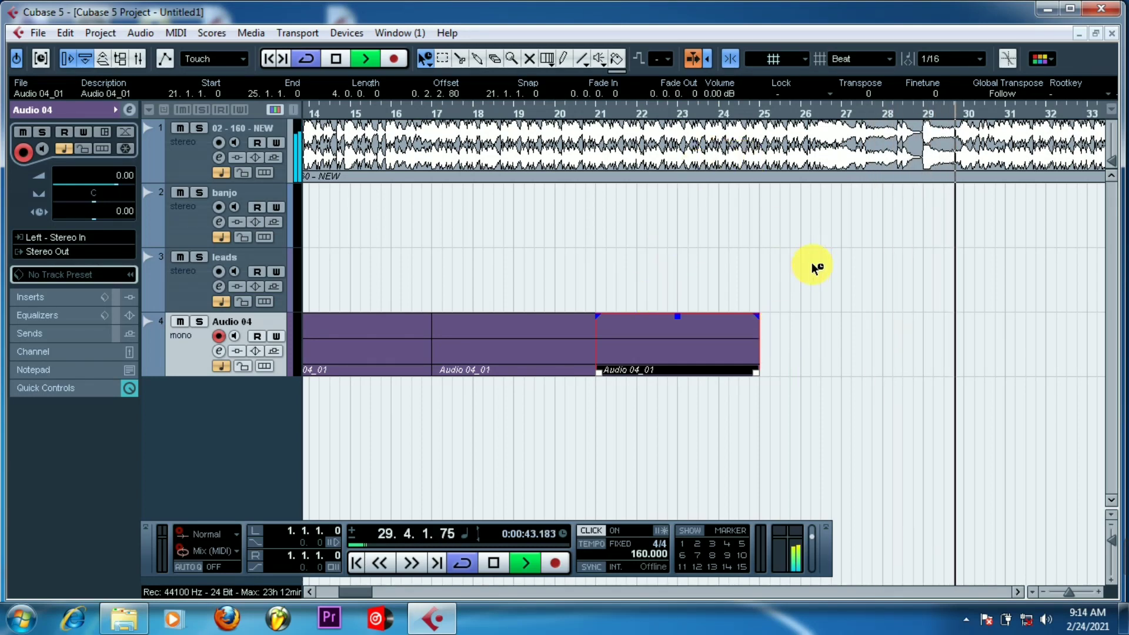
pyautogui.press('space')
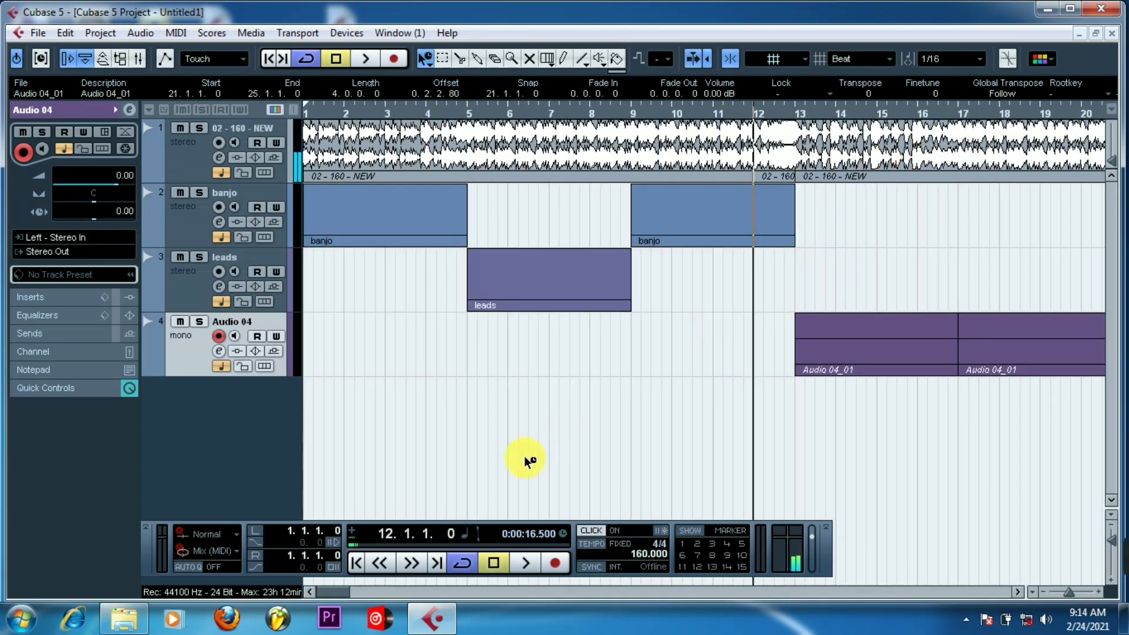
# - Review the three repeated Audio 04 parts from bar 13, placing the playhead at their boundaries at bars 17 and 25
pyautogui.moveTo(333, 591); pyautogui.dragTo(351, 594)
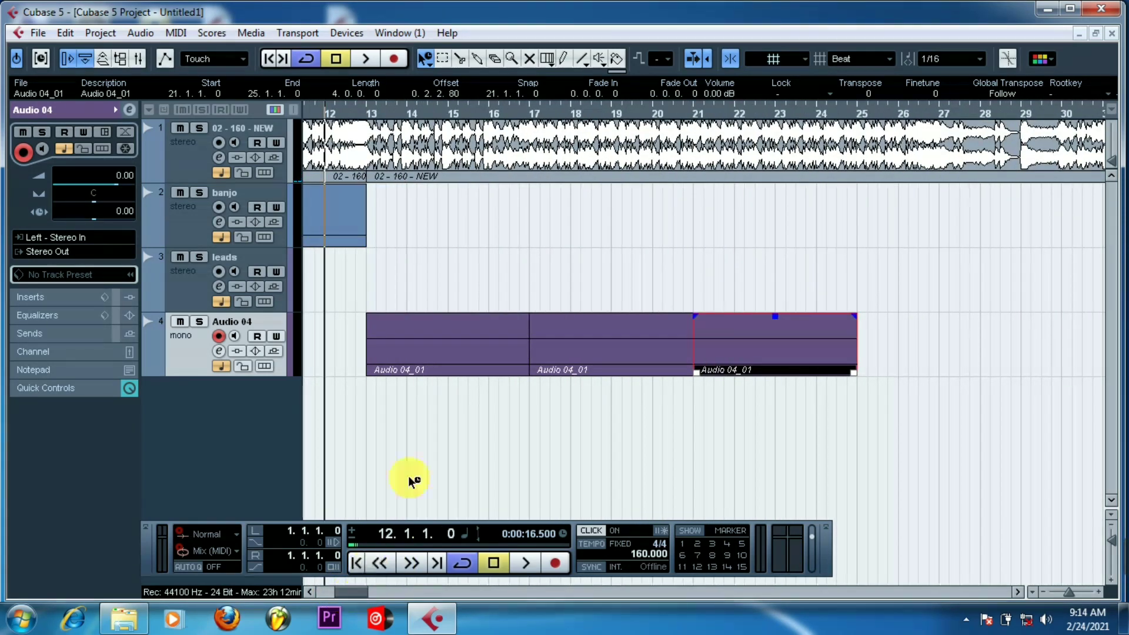
pyautogui.click(431, 370)
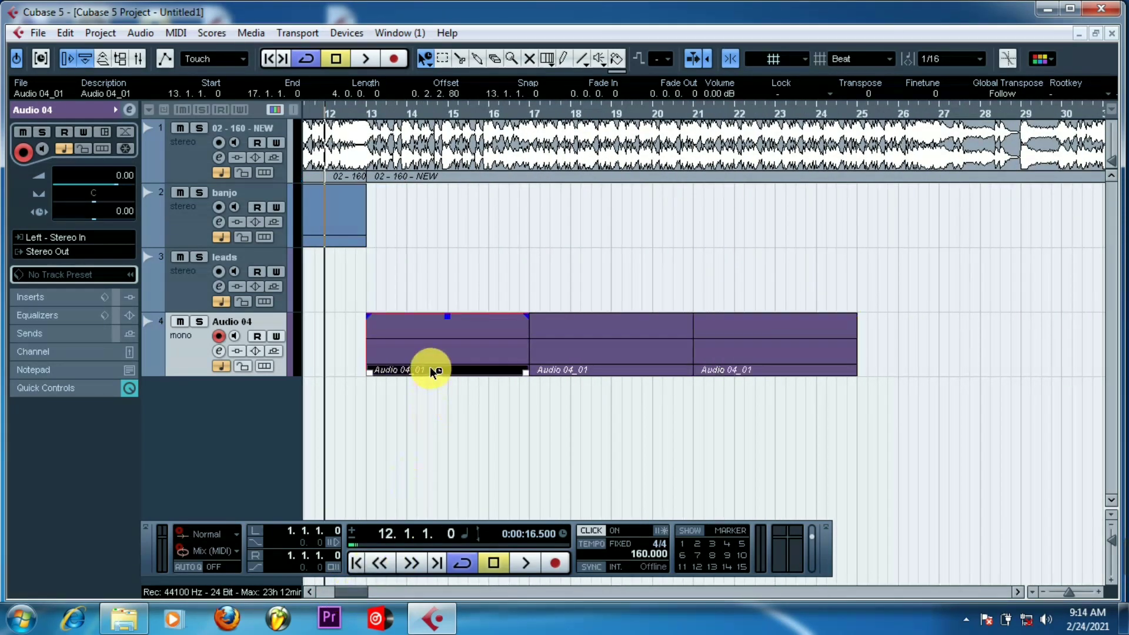
pyautogui.click(529, 111)
pyautogui.click(559, 287)
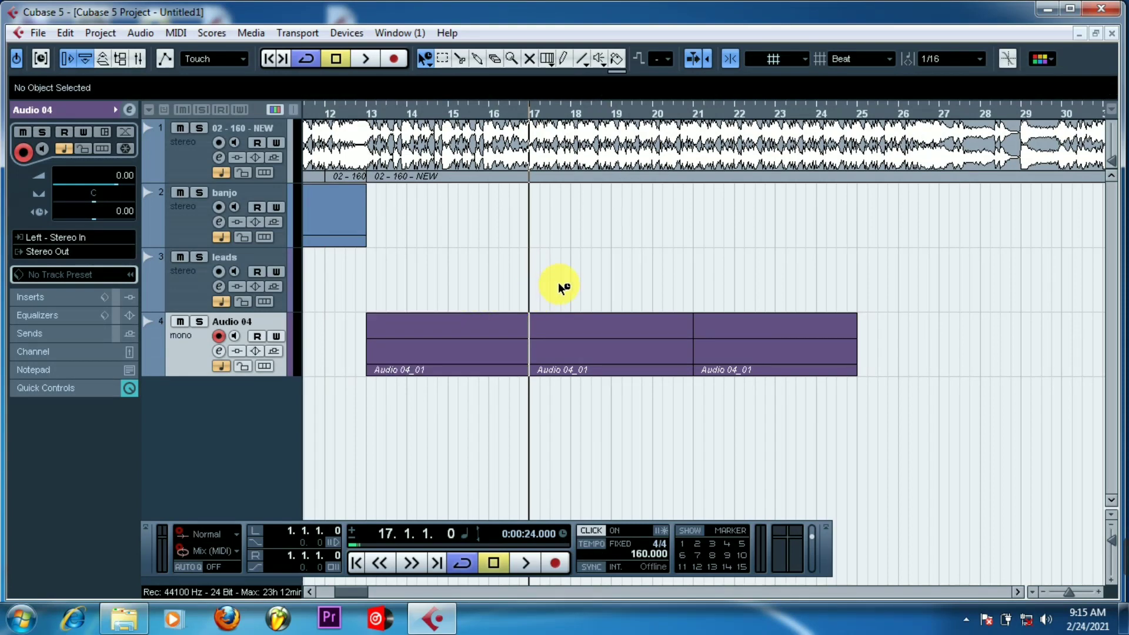
pyautogui.moveTo(808, 423); pyautogui.dragTo(809, 424)
pyautogui.moveTo(352, 592); pyautogui.dragTo(364, 592)
pyautogui.click(563, 110)
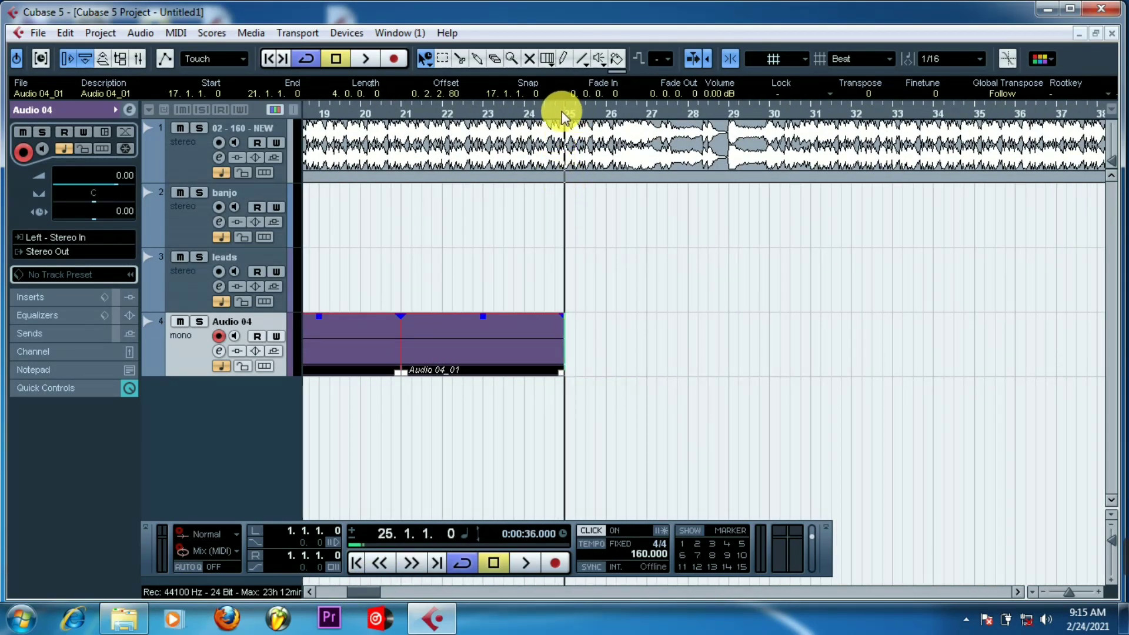
# - Cut bars 24 to 30 out of the 02 - 160 - NEW track and move the remaining audio back to bar 24
pyautogui.click(642, 110)
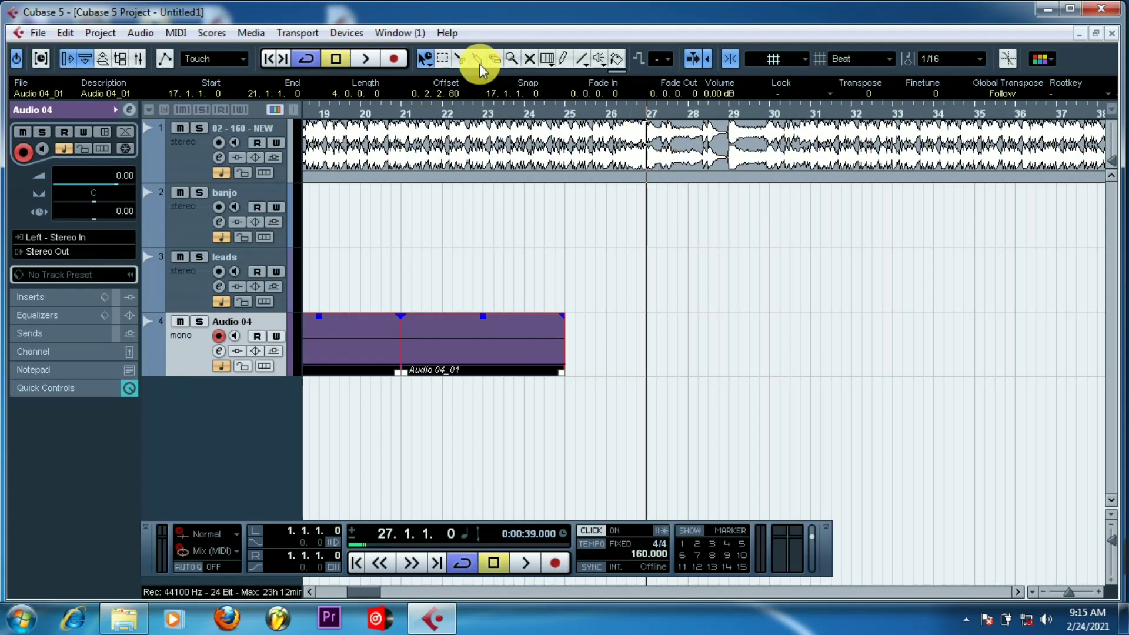
pyautogui.click(462, 59)
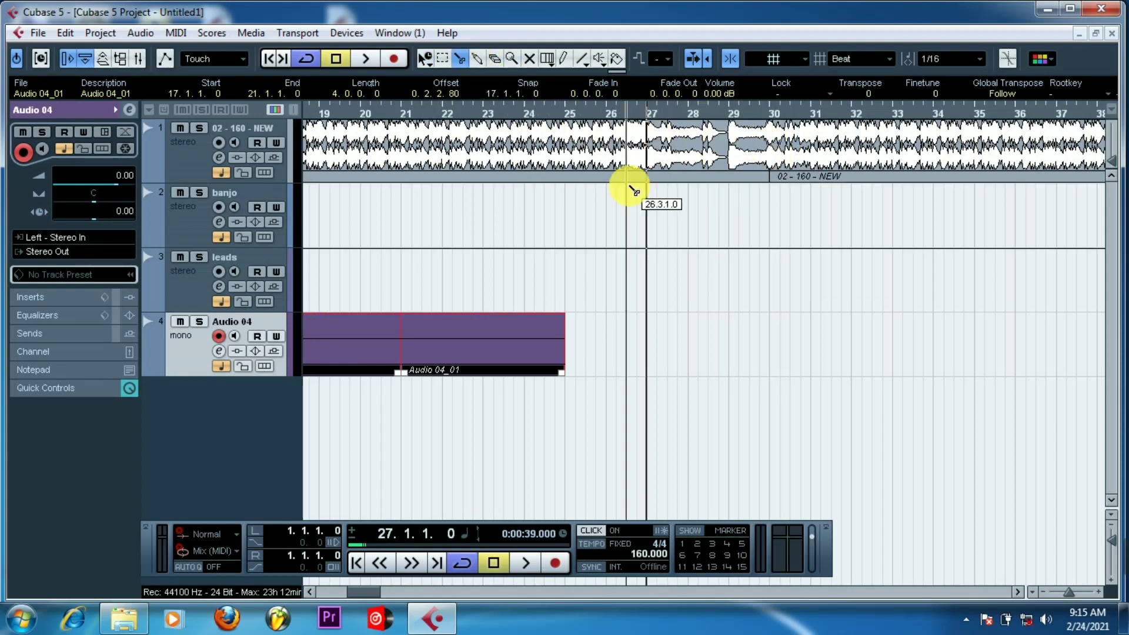
pyautogui.click(495, 59)
pyautogui.click(582, 165)
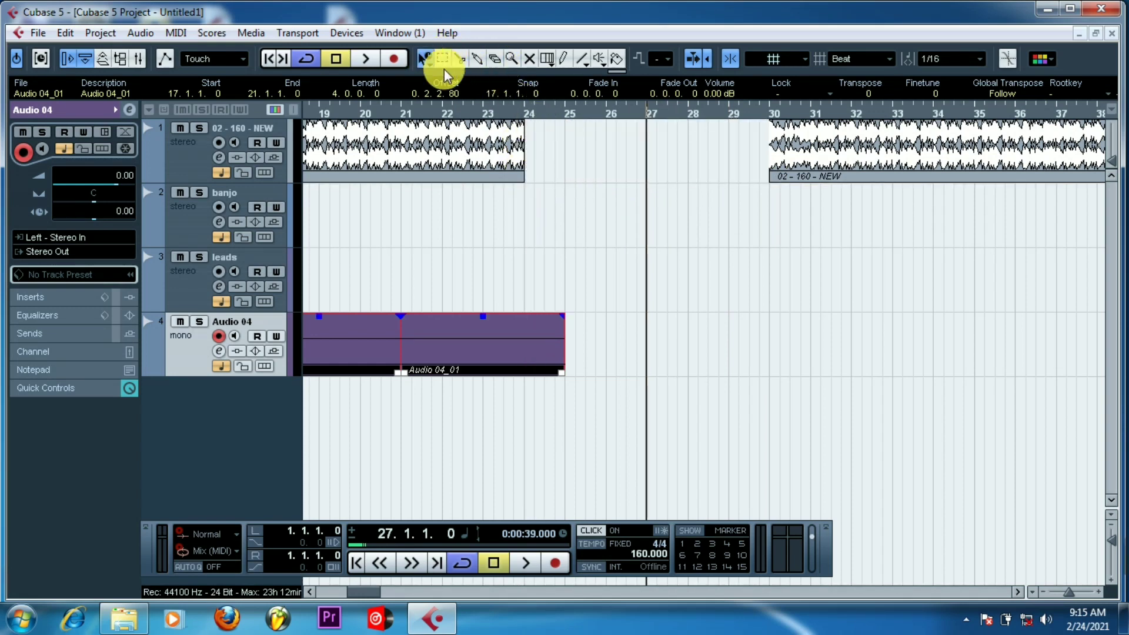
pyautogui.moveTo(838, 158); pyautogui.dragTo(588, 144)
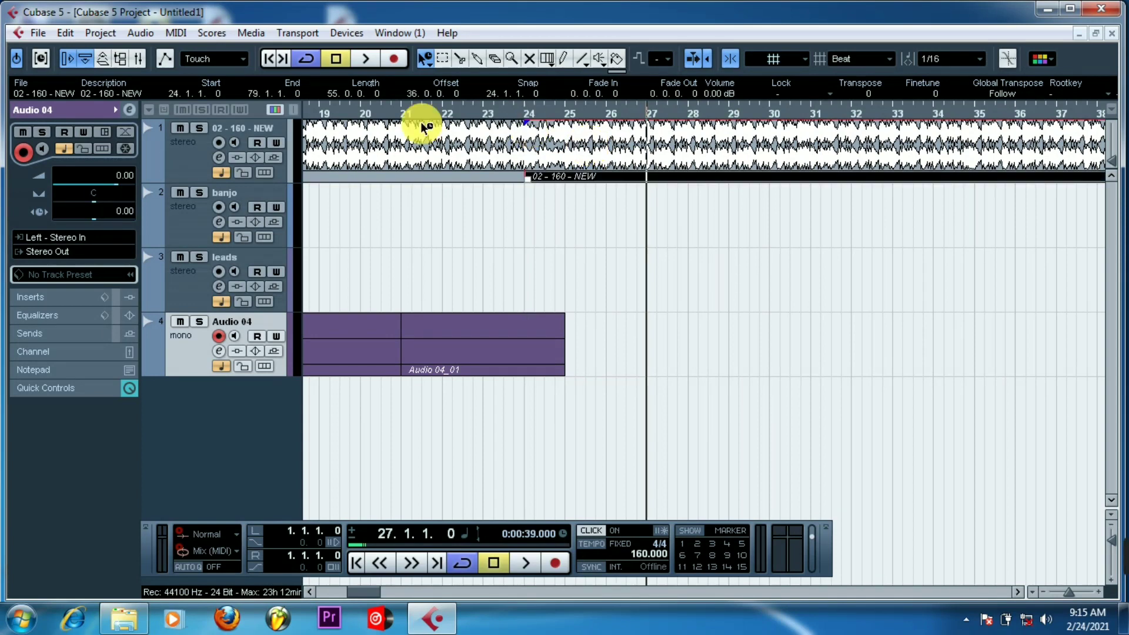
# - Play the song from bar 21 to check the joined audio at bar 24
pyautogui.moveTo(399, 112); pyautogui.dragTo(402, 98)
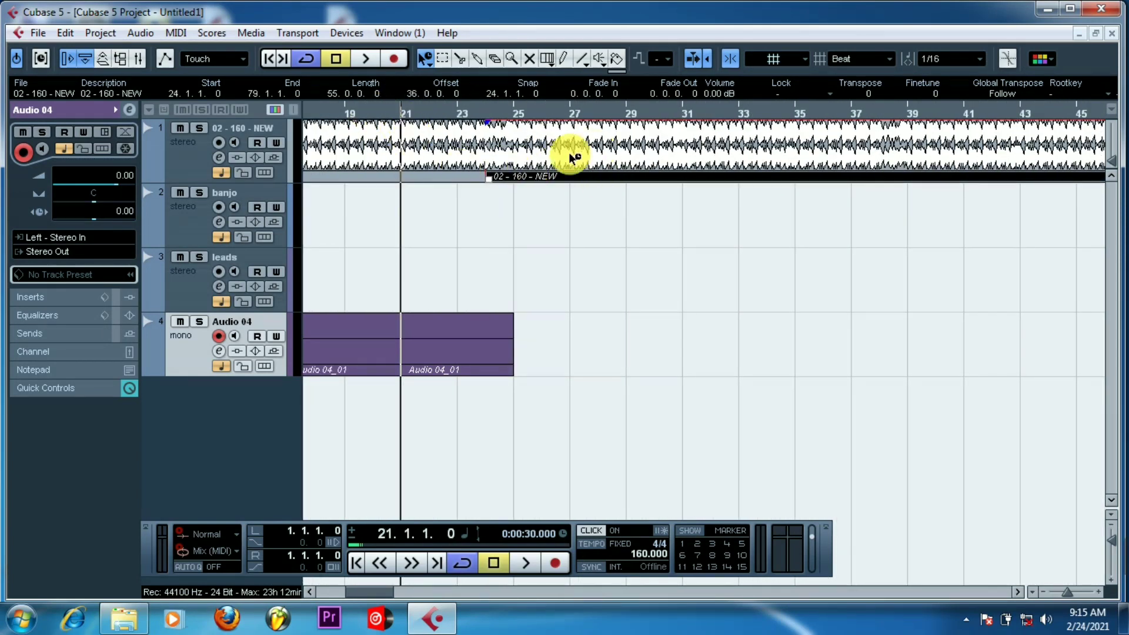
pyautogui.press('space')
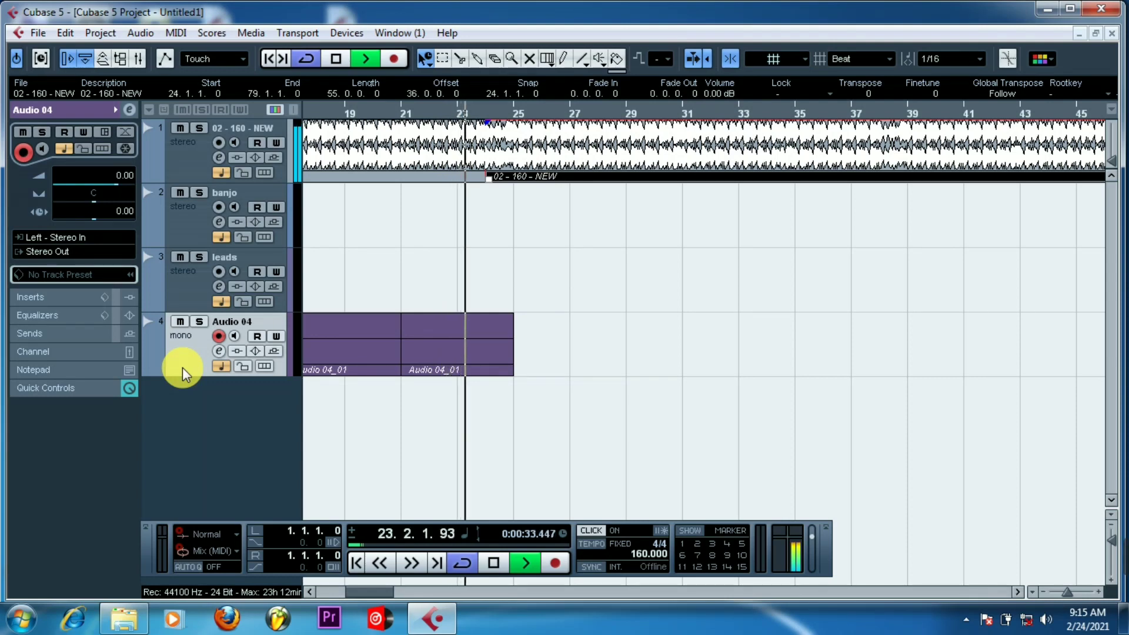
pyautogui.press('h')
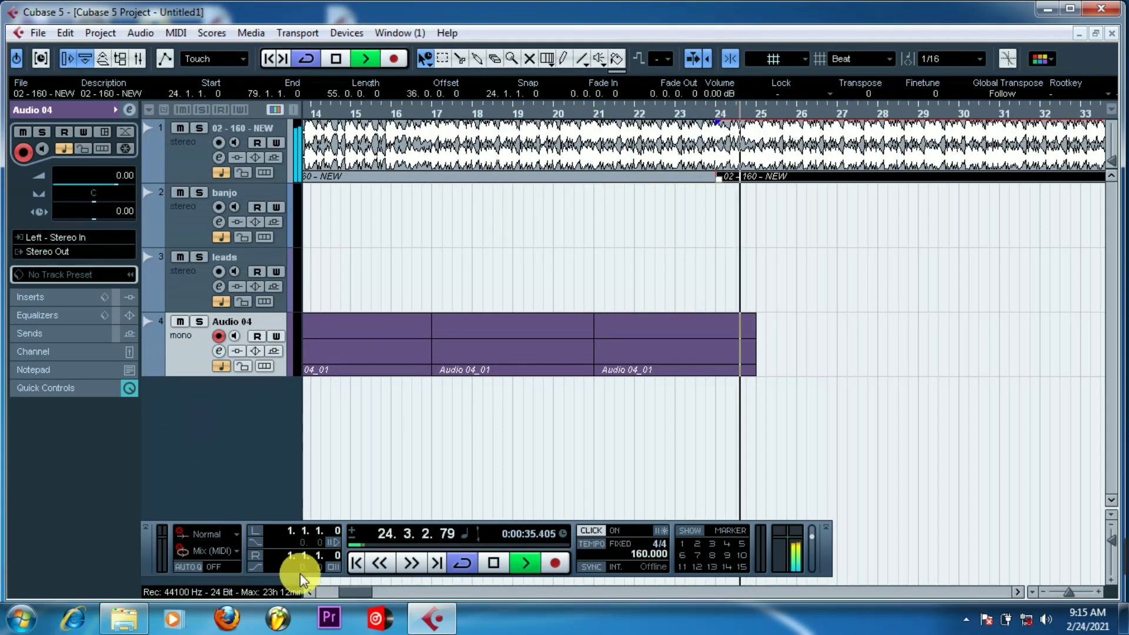
# - Duplicate the last two Audio 04 parts together to fill bars 25 to 33
pyautogui.moveTo(352, 592); pyautogui.dragTo(359, 591)
pyautogui.moveTo(704, 335); pyautogui.dragTo(415, 328)
pyautogui.hotkey('ctrl', 'd')
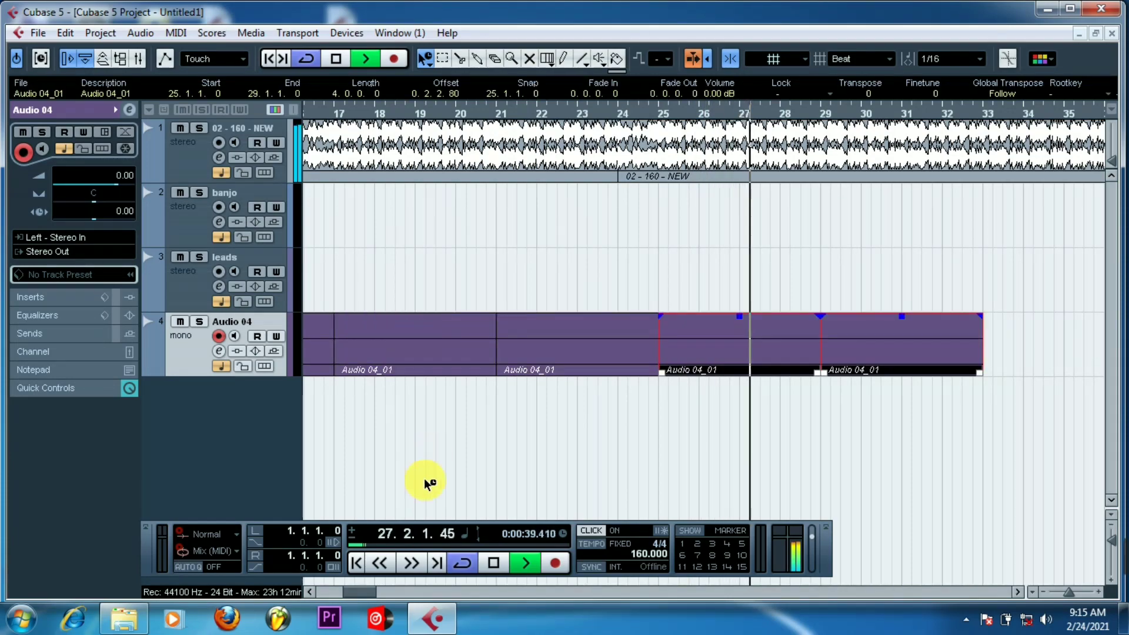
# - Listen to the song from bar 32, including a passage between bars 43 and 44
pyautogui.moveTo(356, 591); pyautogui.dragTo(405, 559)
pyautogui.press('space')
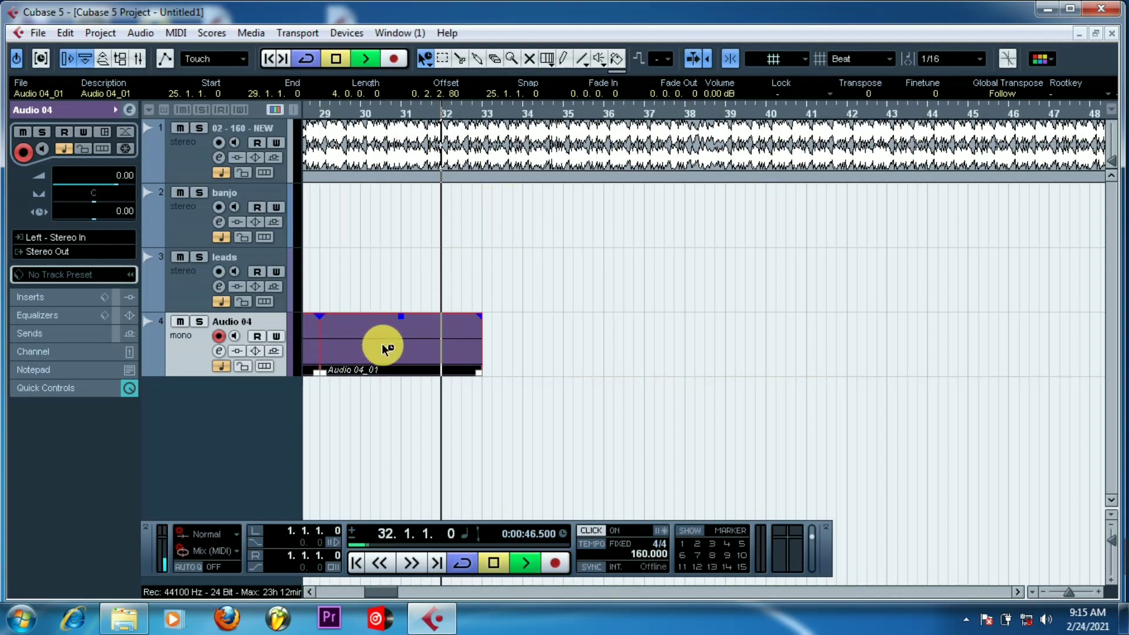
pyautogui.press('space')
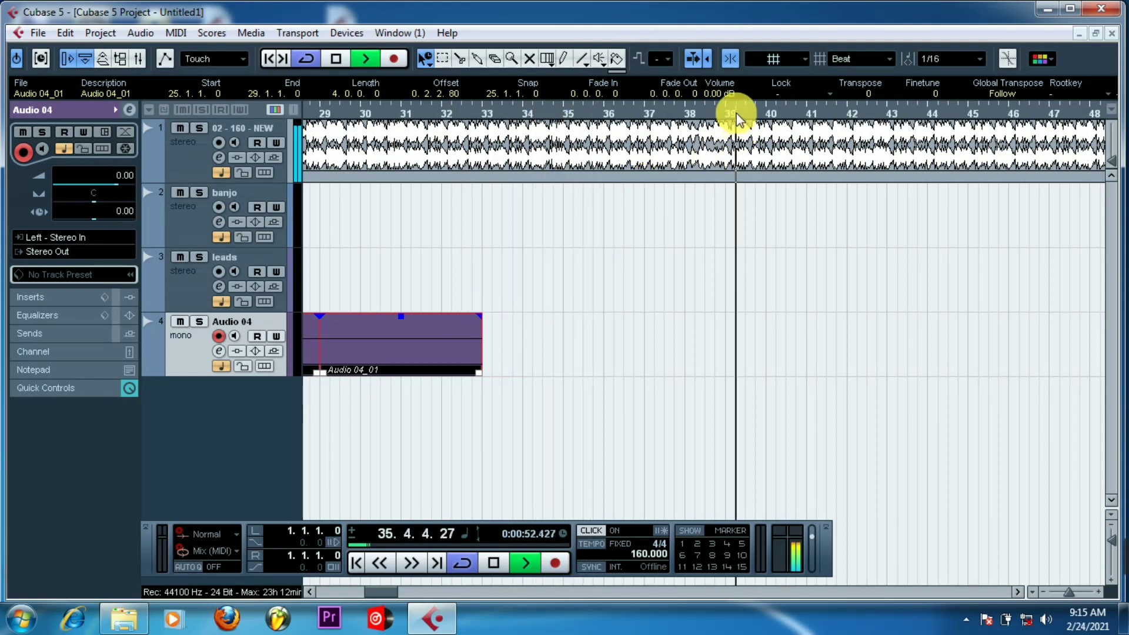
pyautogui.click(914, 115)
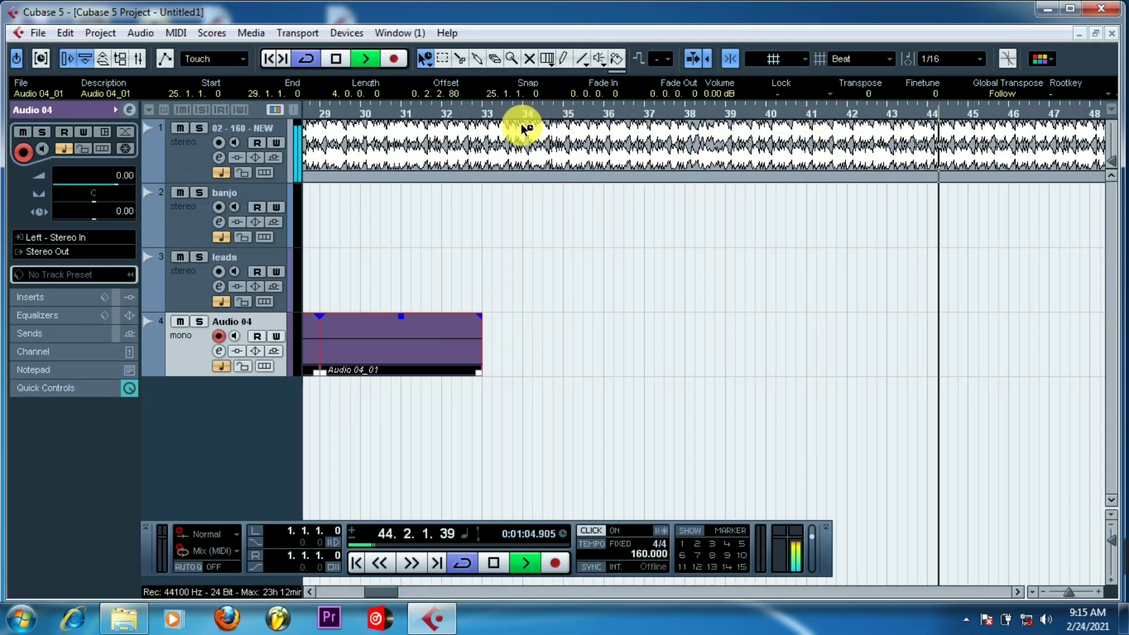
pyautogui.click(443, 112)
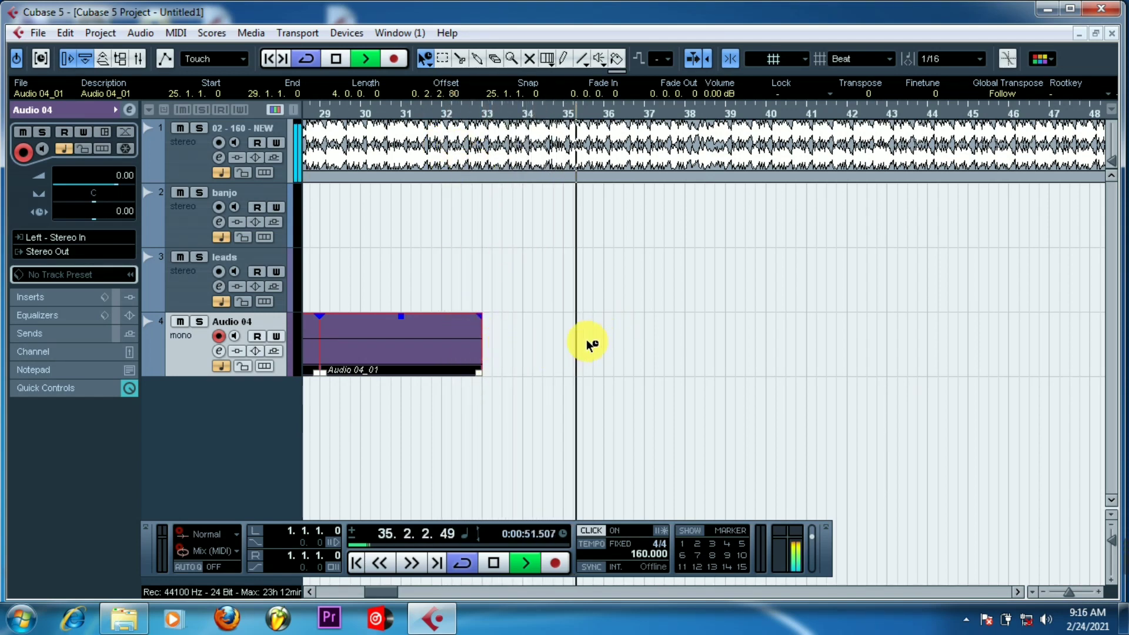
pyautogui.press('space')
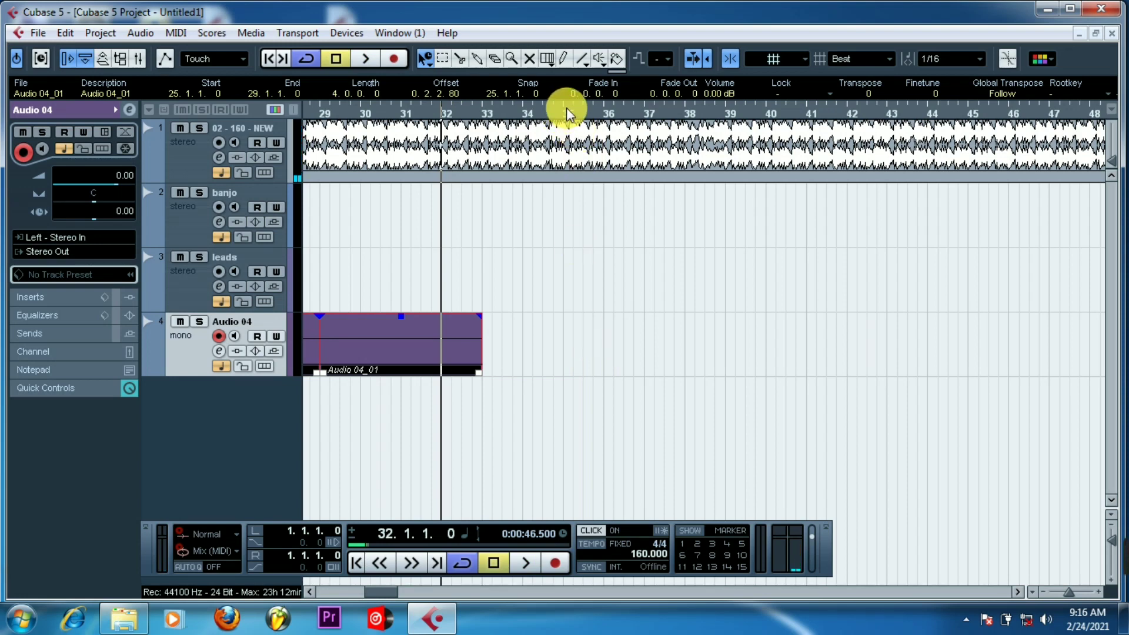
# - Play the backing song from bar 34, compare bar 35, and place the stopped playhead at bar 34
pyautogui.click(521, 111)
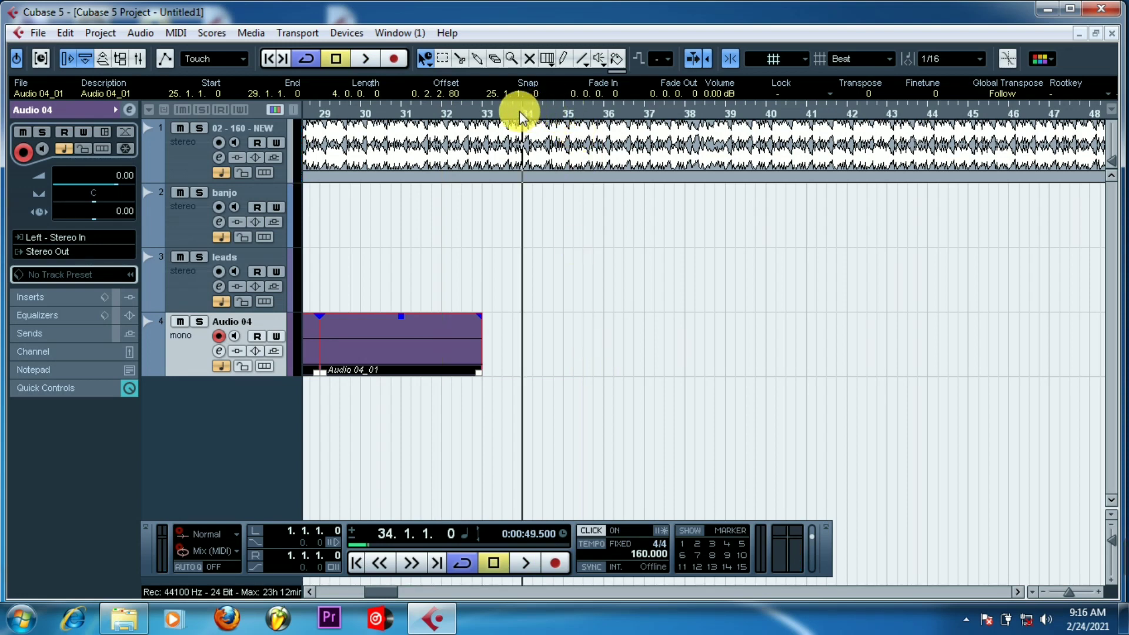
pyautogui.press('space')
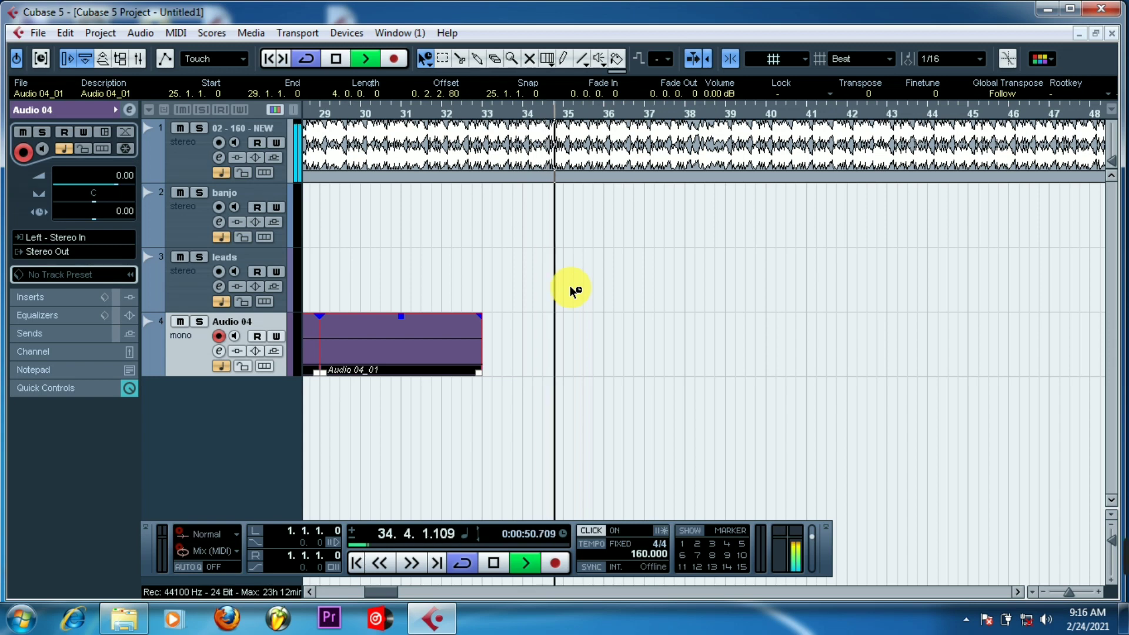
pyautogui.press('space')
pyautogui.click(562, 108)
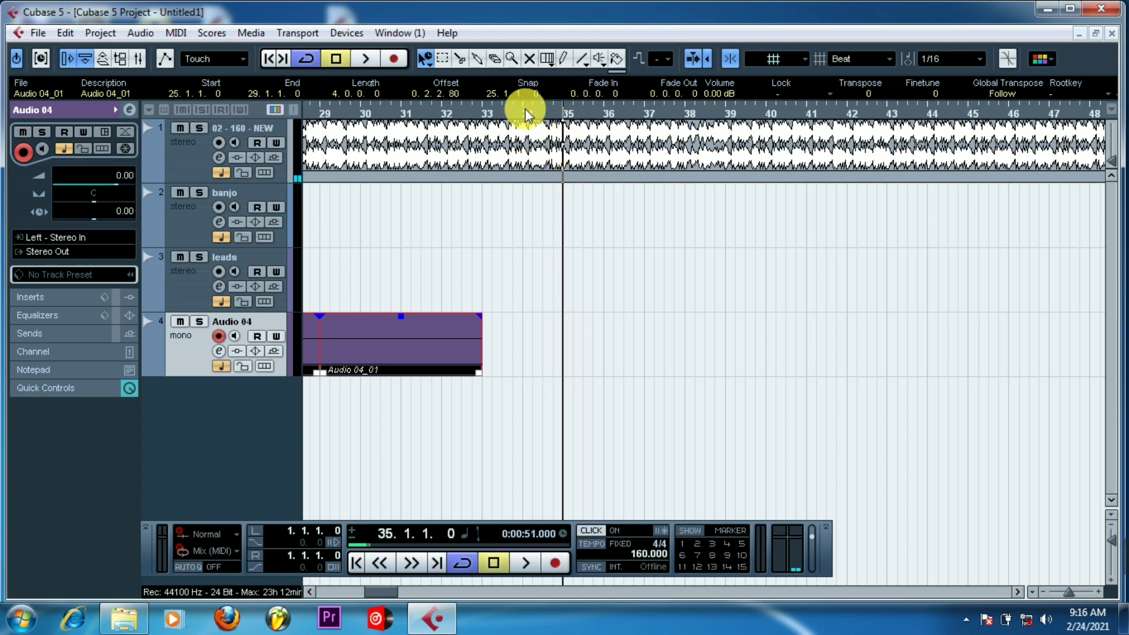
pyautogui.click(523, 112)
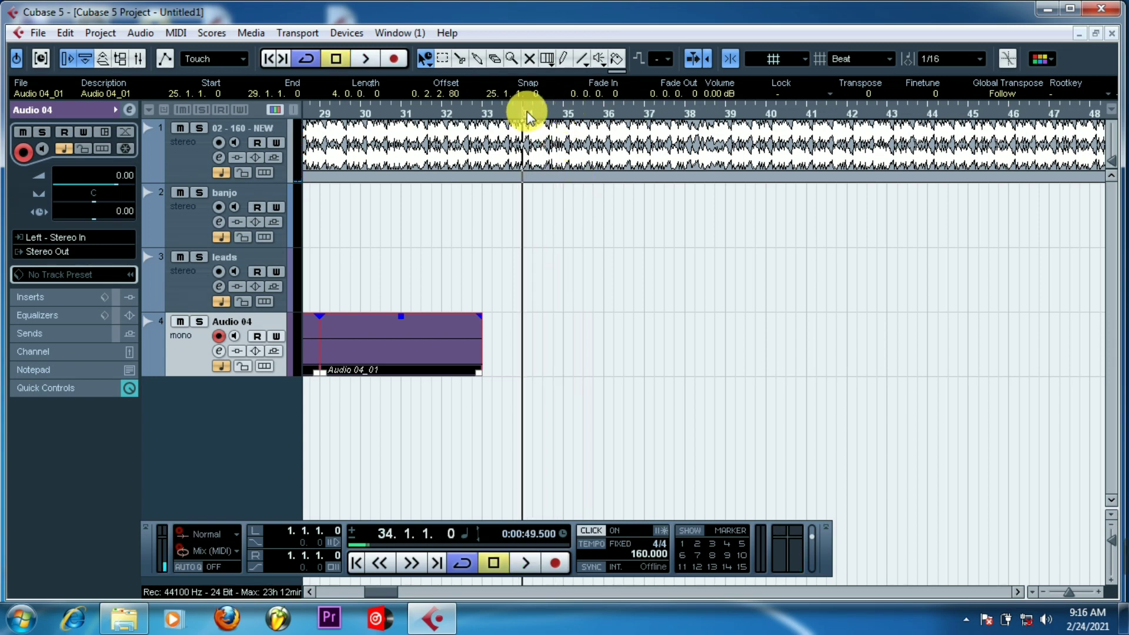
# - Cut bars 32 to 34 out of the 02 - 160 - NEW track and move the remaining audio back to bar 32
pyautogui.click(459, 59)
pyautogui.click(442, 154)
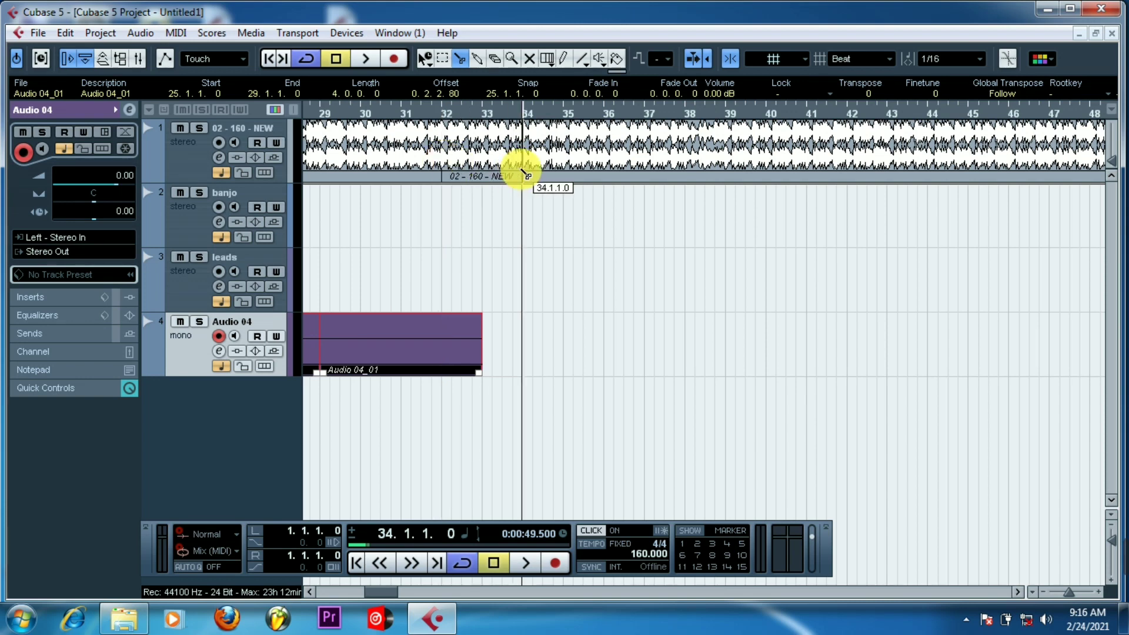
pyautogui.click(495, 59)
pyautogui.click(478, 141)
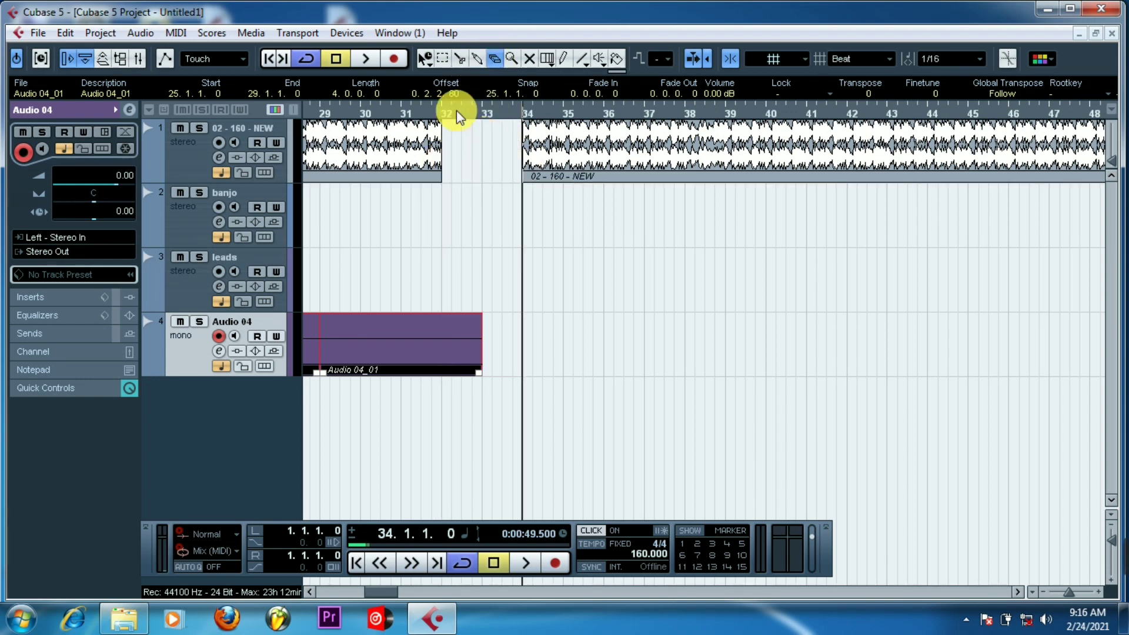
pyautogui.moveTo(584, 169); pyautogui.dragTo(501, 165)
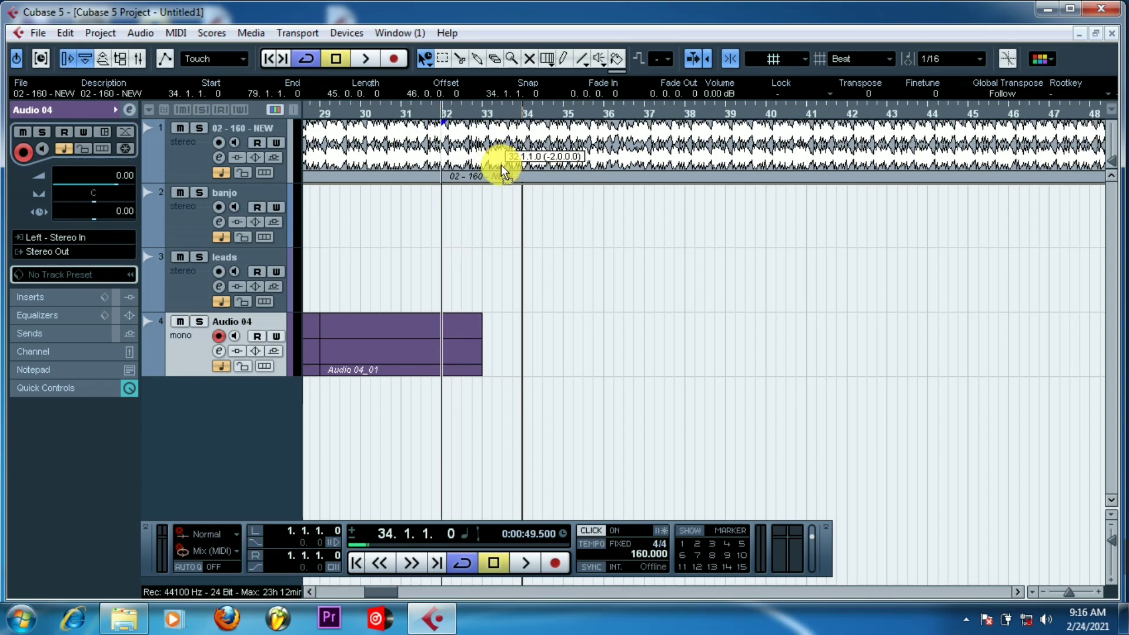
# - Duplicate the two banjo parts and the leads part from bars 1 to 13 as a group starting at bar 33
pyautogui.click(485, 109)
pyautogui.click(482, 107)
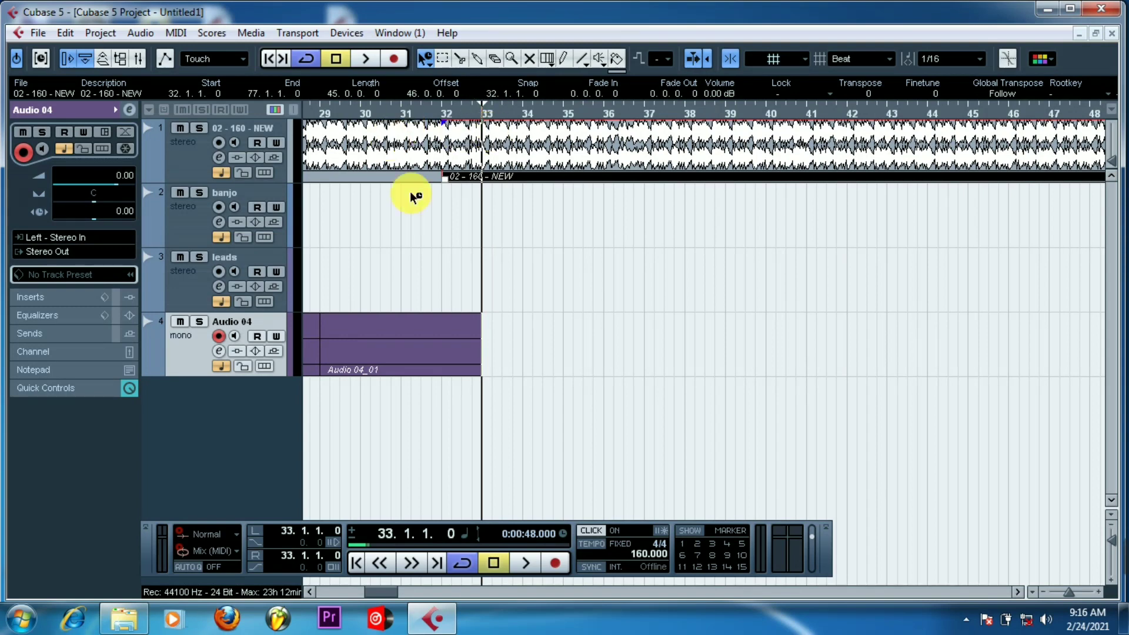
pyautogui.moveTo(386, 594); pyautogui.dragTo(339, 592)
pyautogui.click(313, 110)
pyautogui.press('g')
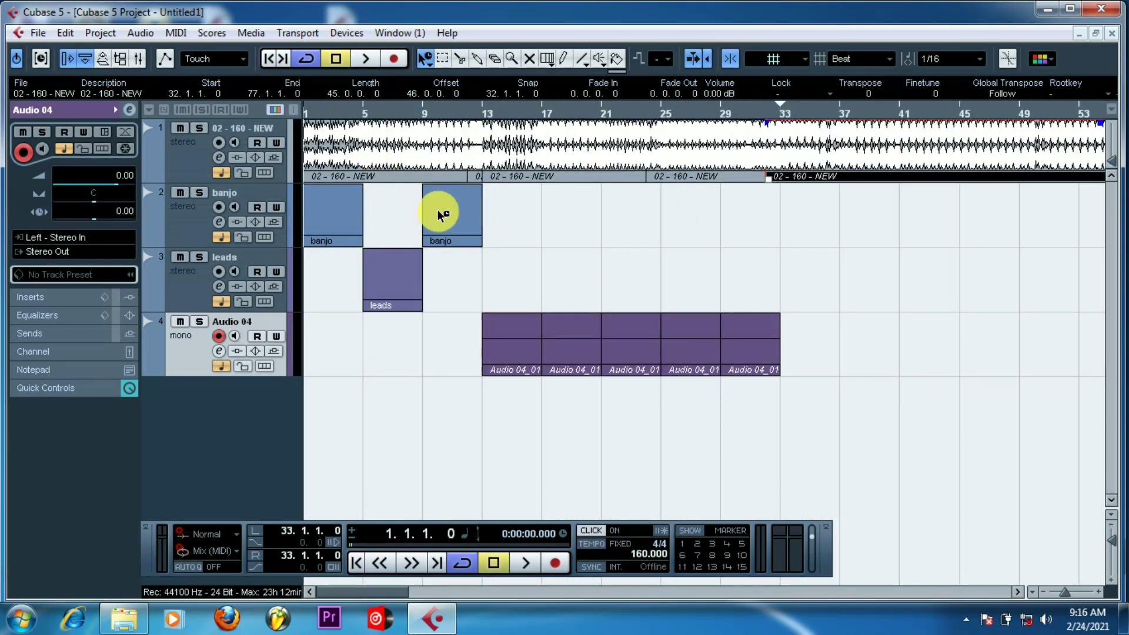
pyautogui.moveTo(515, 205); pyautogui.dragTo(312, 306)
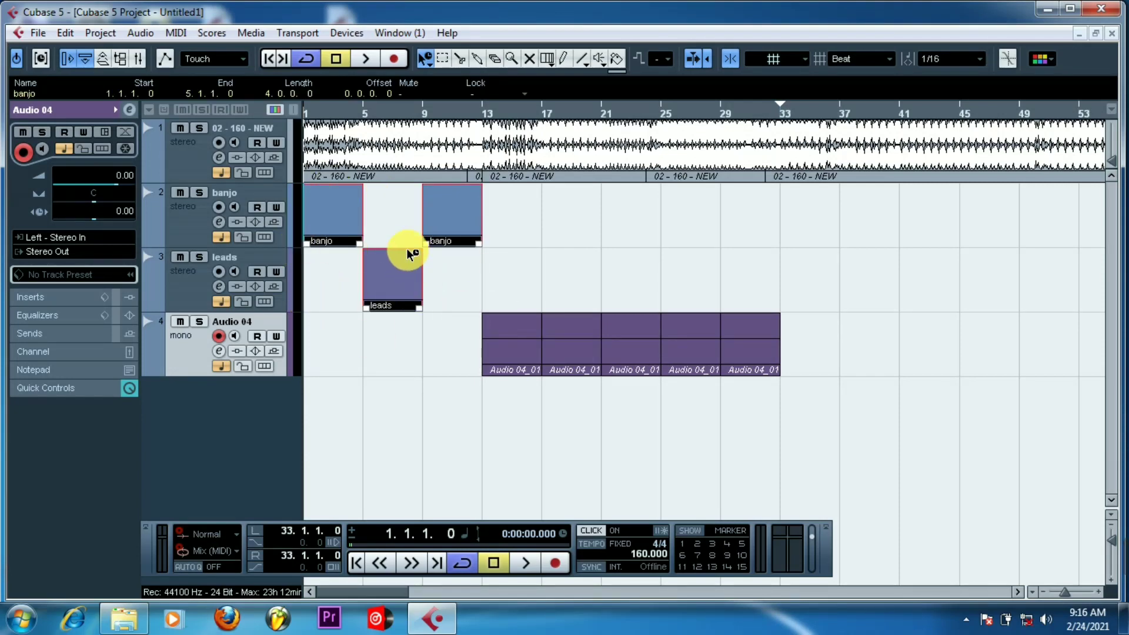
pyautogui.hotkey('ctrl', 'd')
pyautogui.moveTo(522, 216); pyautogui.dragTo(819, 232)
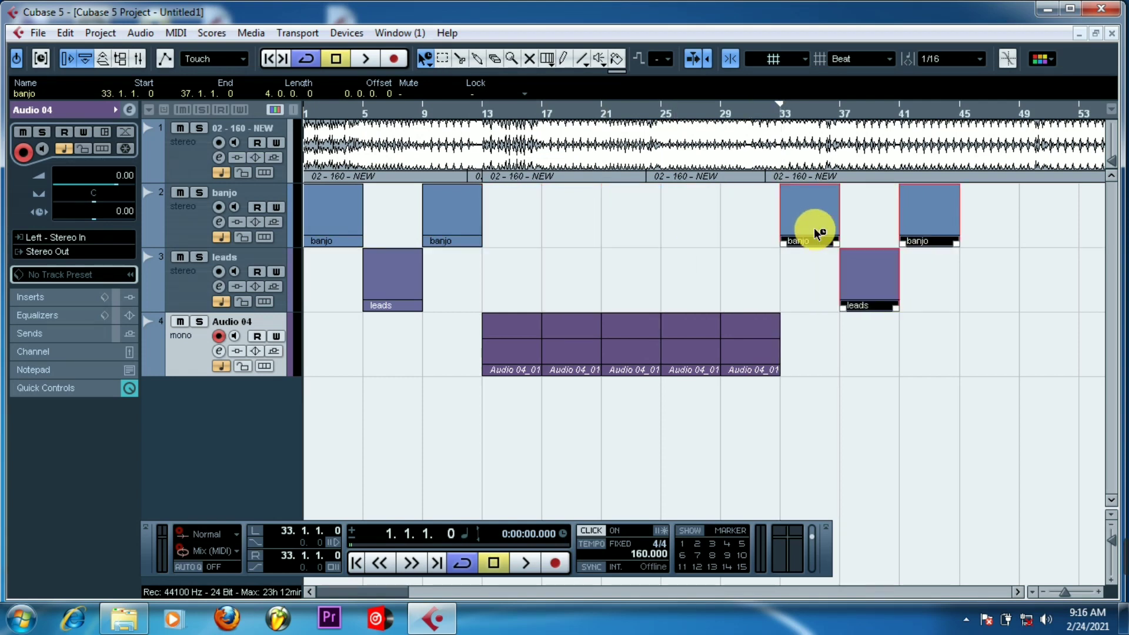
# - Check the copied parts' boundaries at bars 33 and 45 with the playhead and split the 02 - 160 - NEW audio at bar 33
pyautogui.click(782, 114)
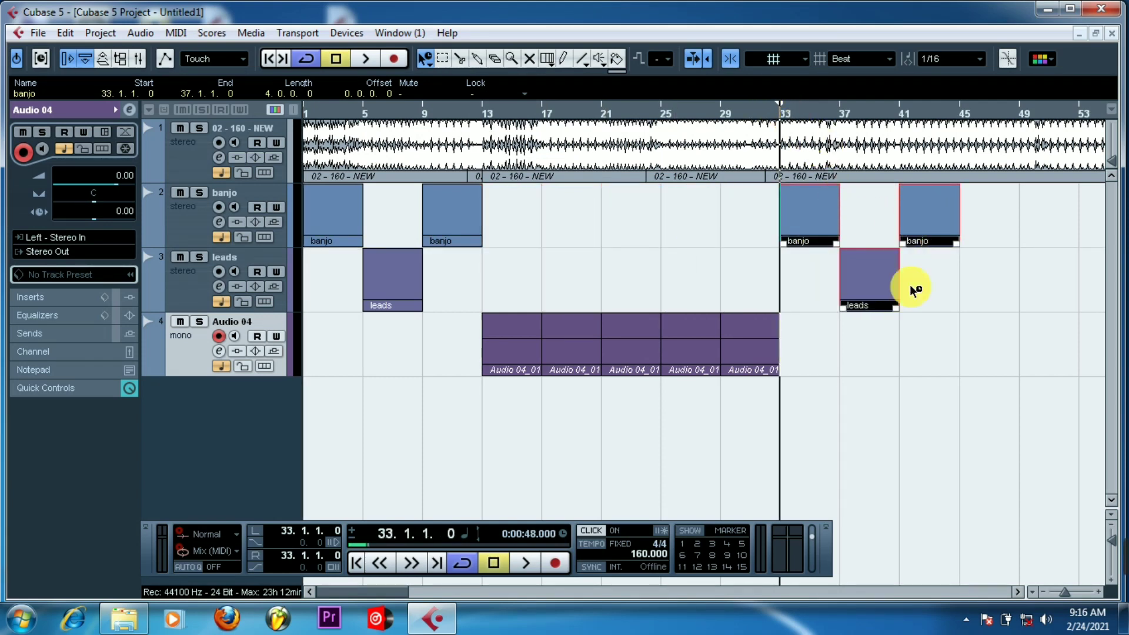
pyautogui.click(962, 110)
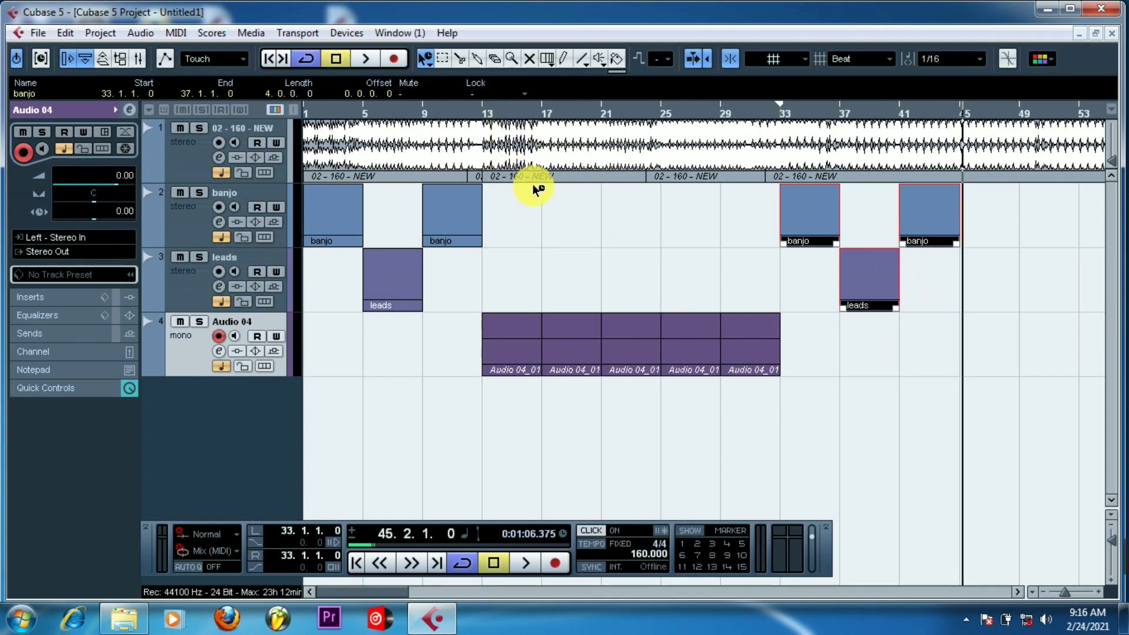
pyautogui.click(461, 60)
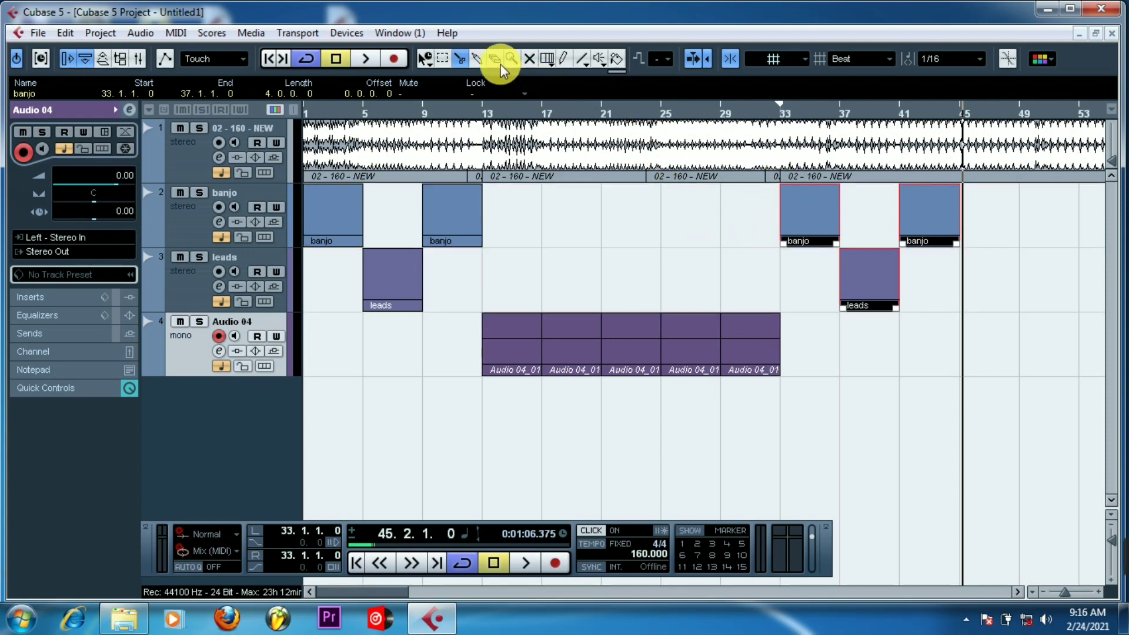
# - Try erasing the 02 - 160 - NEW audio from bar 33 onward
pyautogui.click(475, 61)
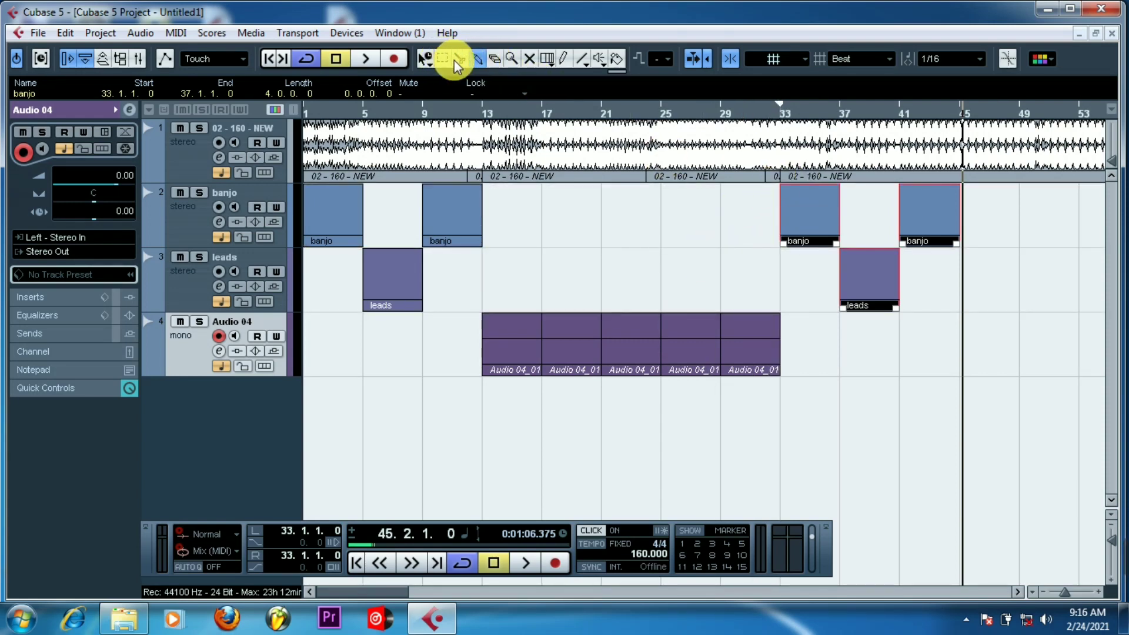
pyautogui.click(497, 63)
pyautogui.click(998, 167)
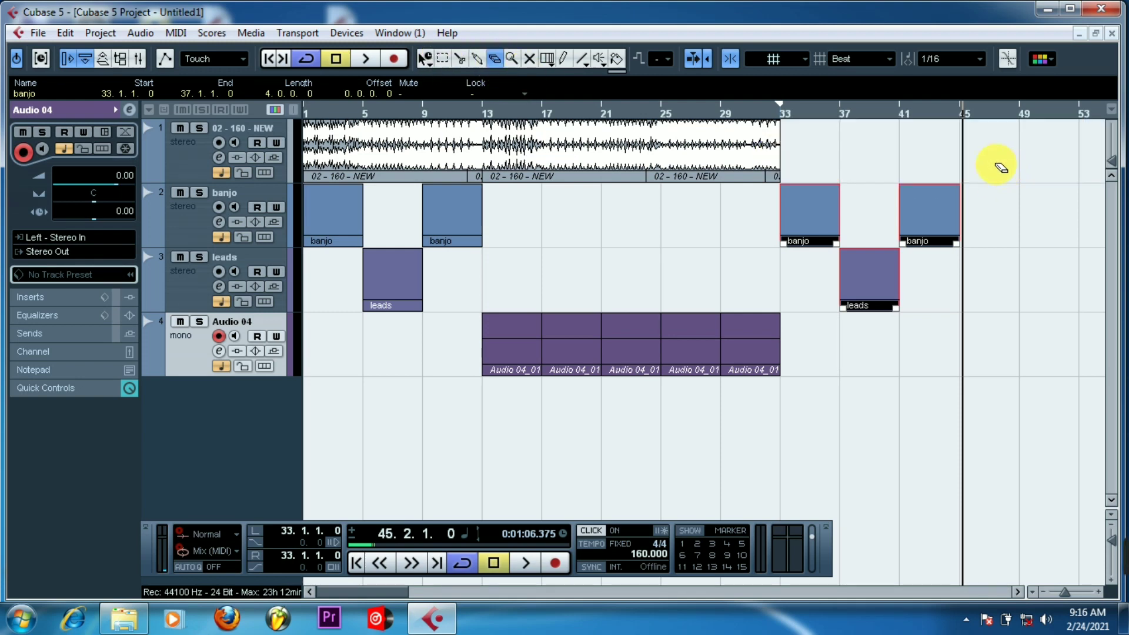
# - Undo the last deletion on the 02 - 160 - NEW track
pyautogui.click(38, 32)
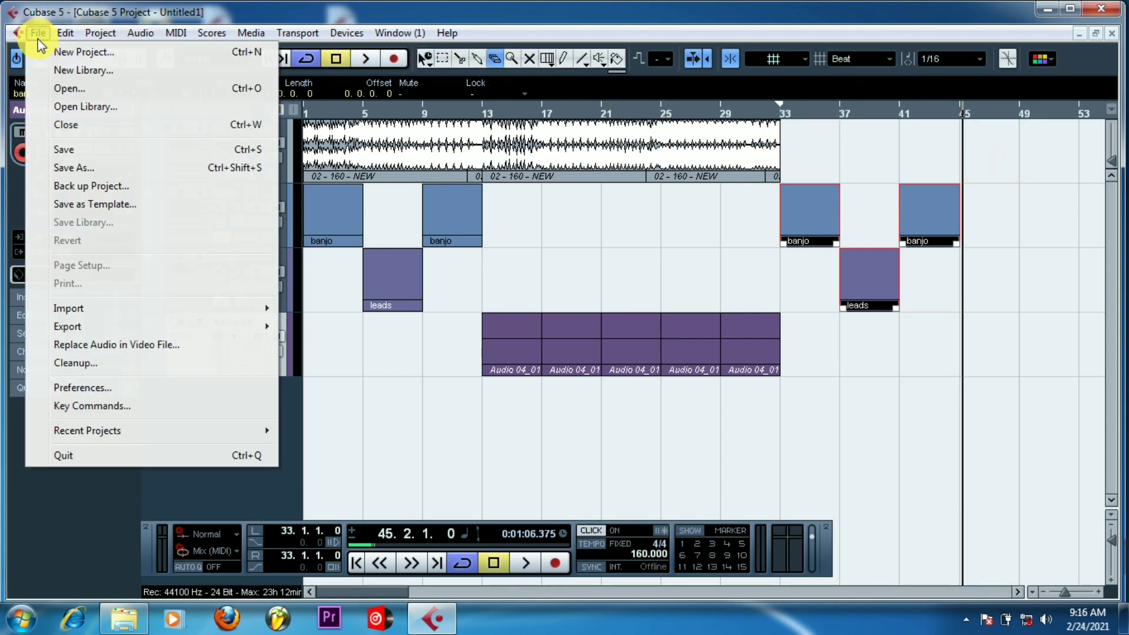
pyautogui.click(78, 53)
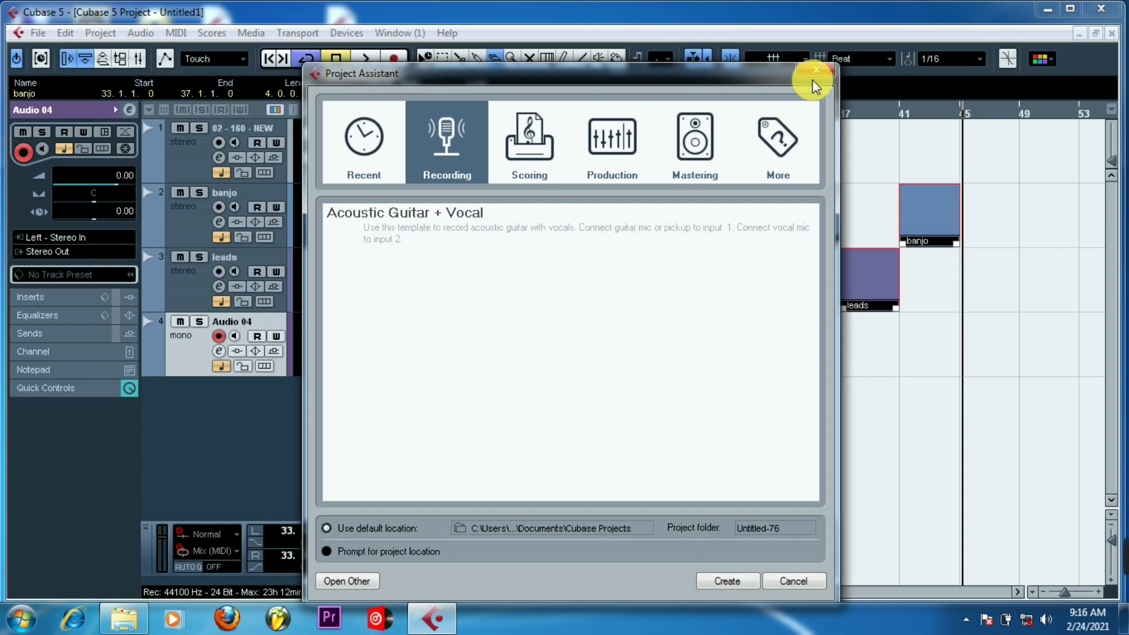
pyautogui.press('Escape')
pyautogui.click(37, 32)
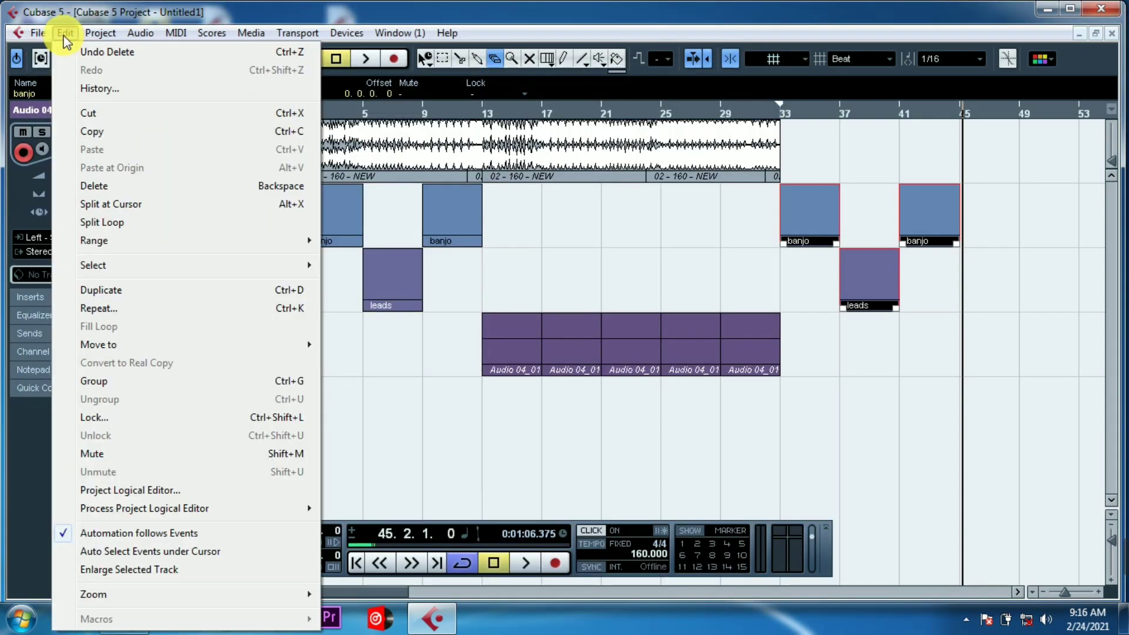
pyautogui.click(87, 53)
# - Split the 02 - 160 - NEW audio at bar 45 and erase everything after the split
pyautogui.click(459, 58)
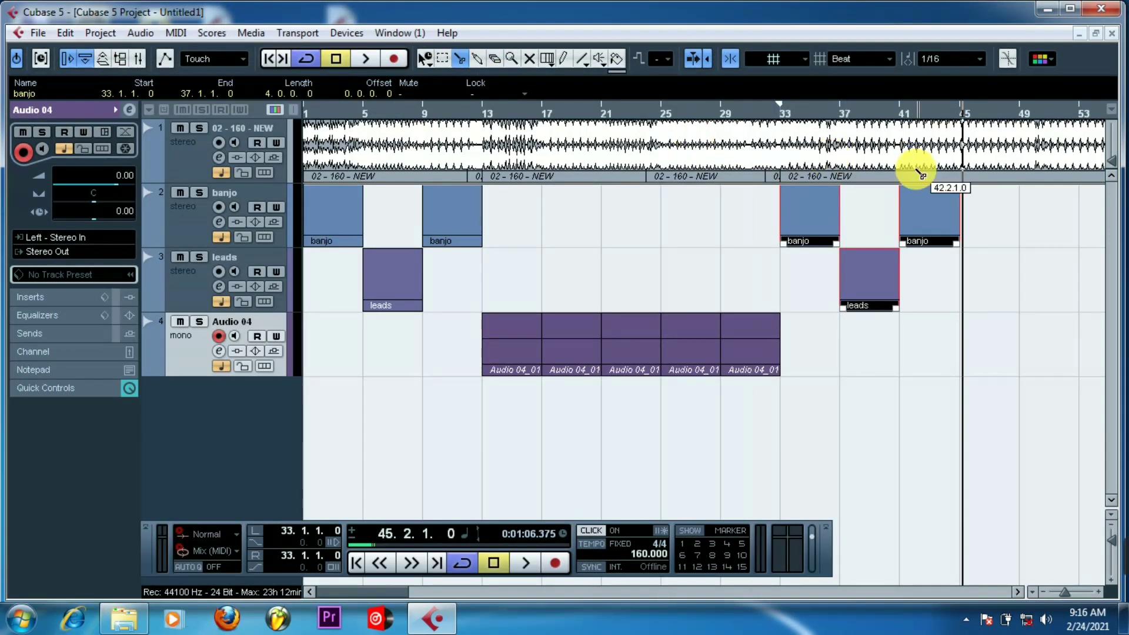
pyautogui.click(964, 177)
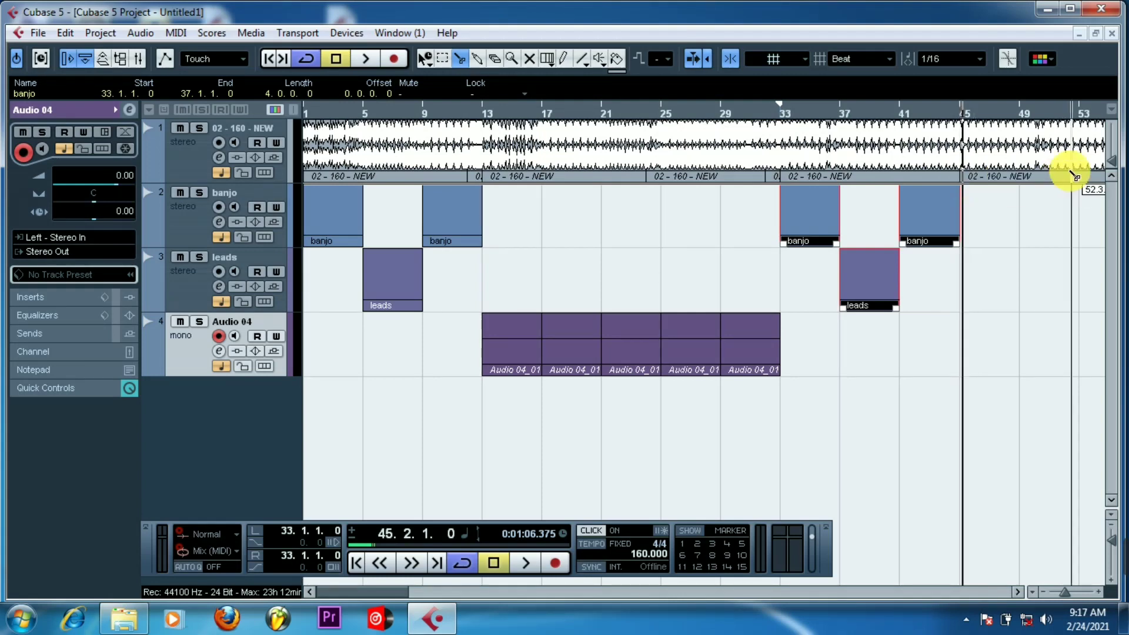
pyautogui.click(496, 59)
pyautogui.click(1007, 171)
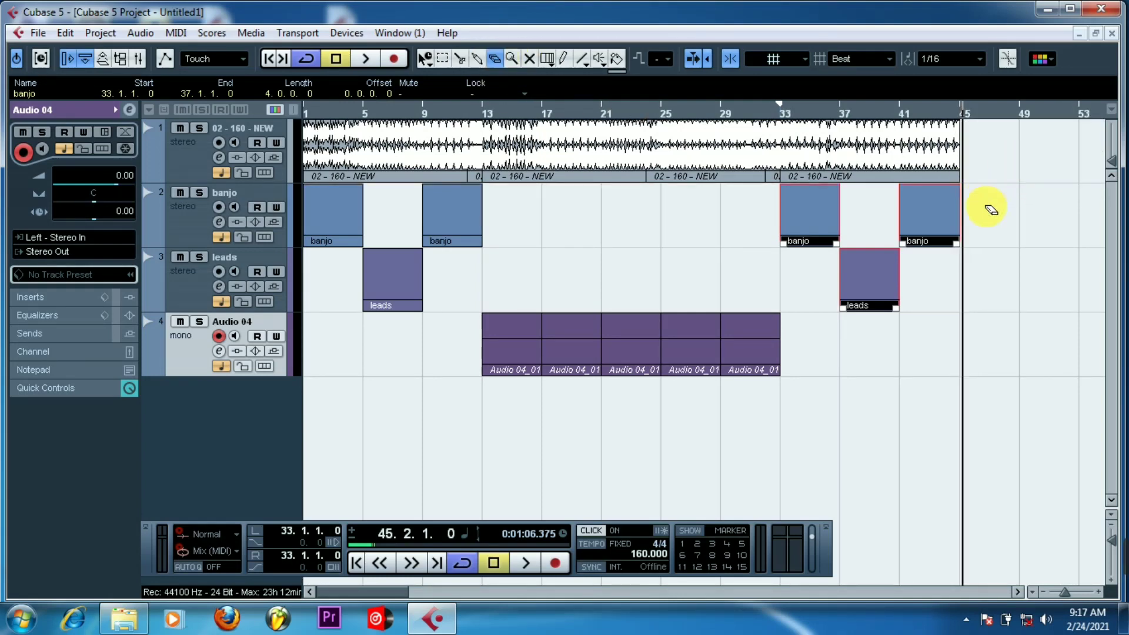
# - Copy the 02 - 160 - NEW audio between bars 13 and 33 and paste it on the same track at bar 45
pyautogui.click(426, 58)
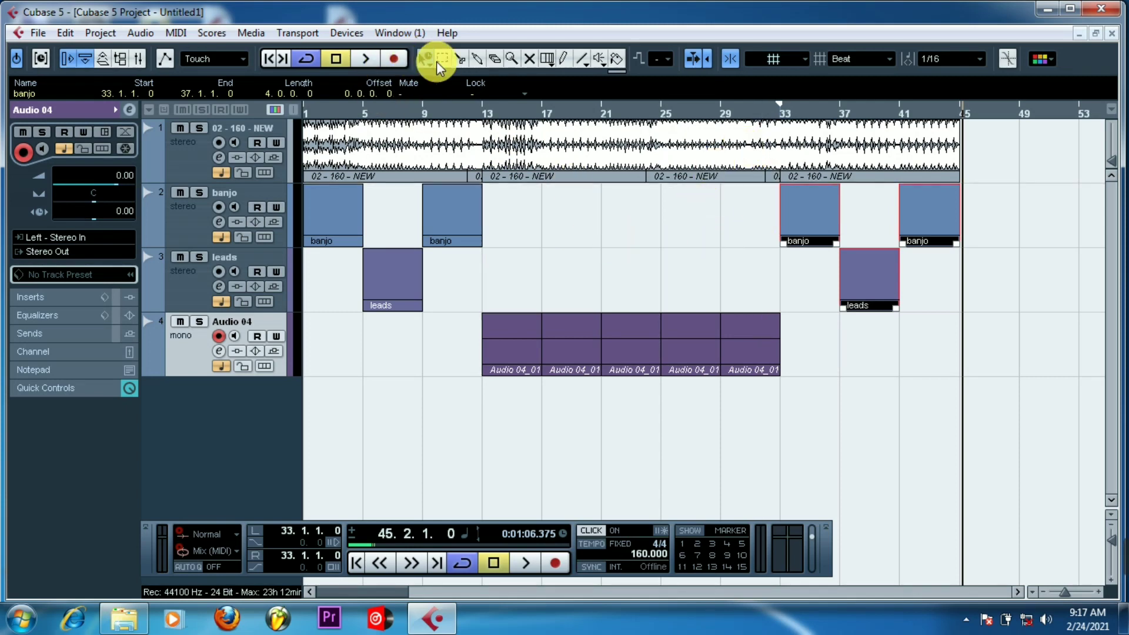
pyautogui.moveTo(772, 201); pyautogui.dragTo(504, 145)
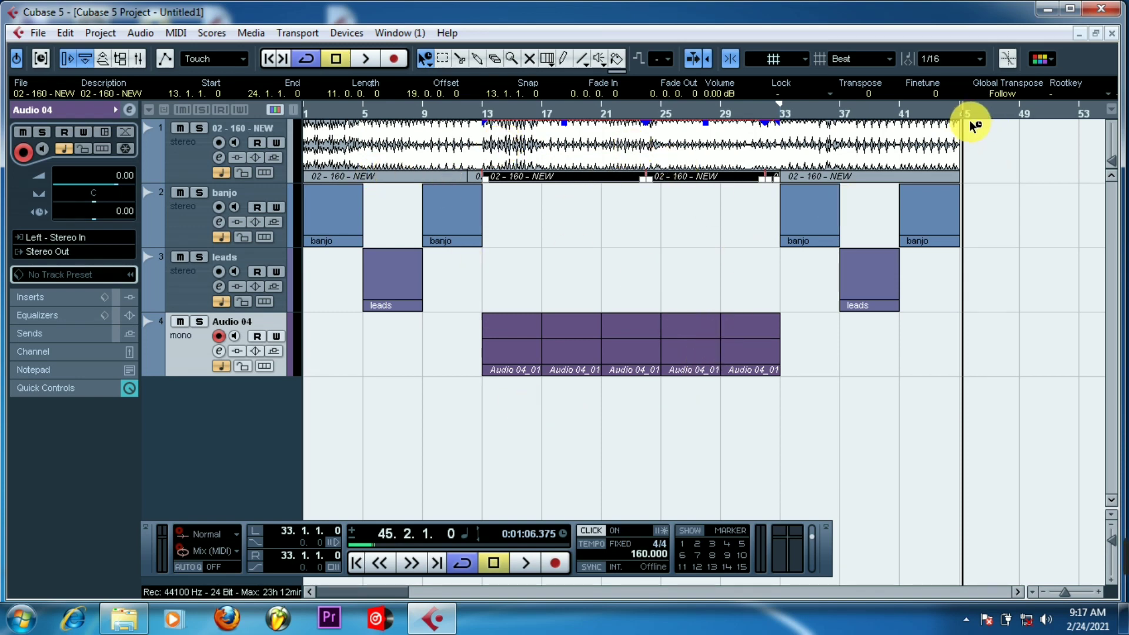
pyautogui.click(196, 162)
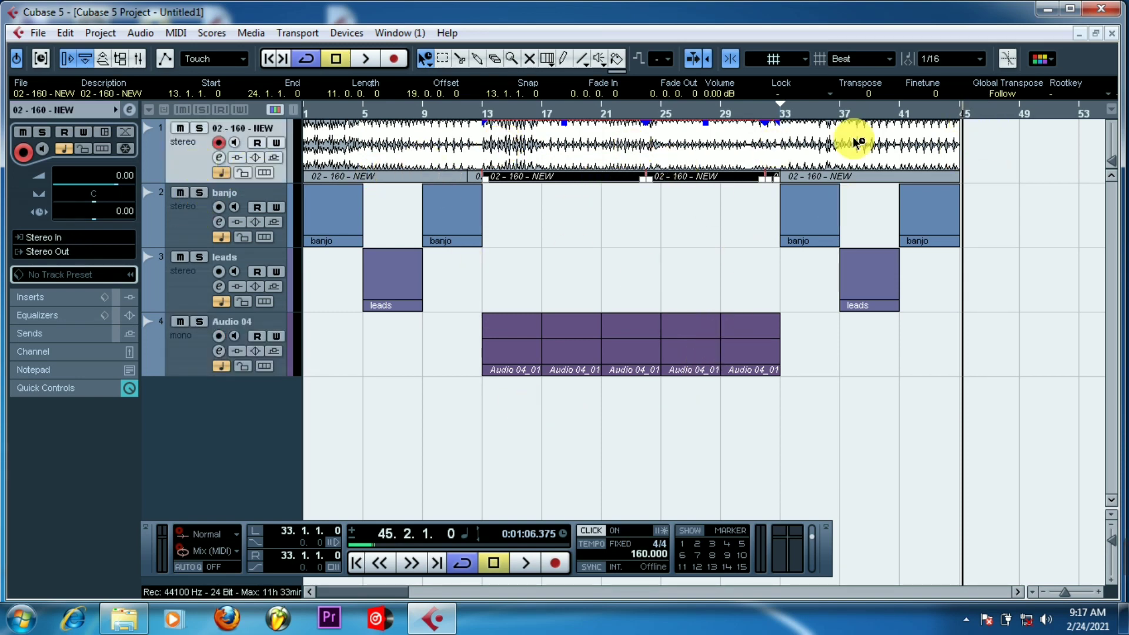
pyautogui.click(959, 114)
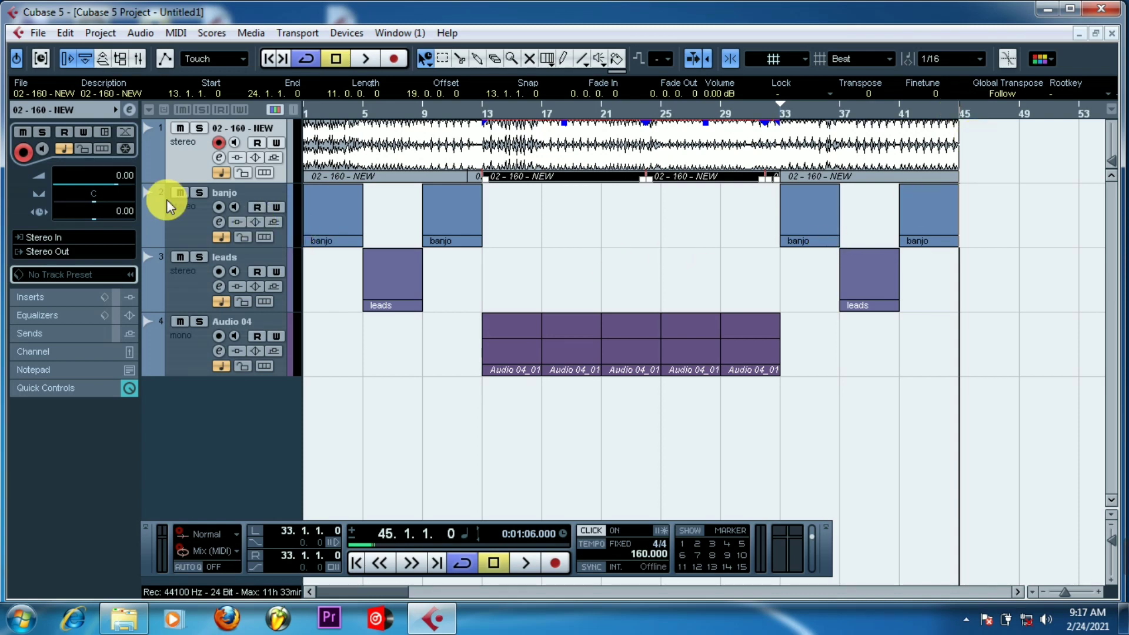
pyautogui.hotkey('ctrl', 'v')
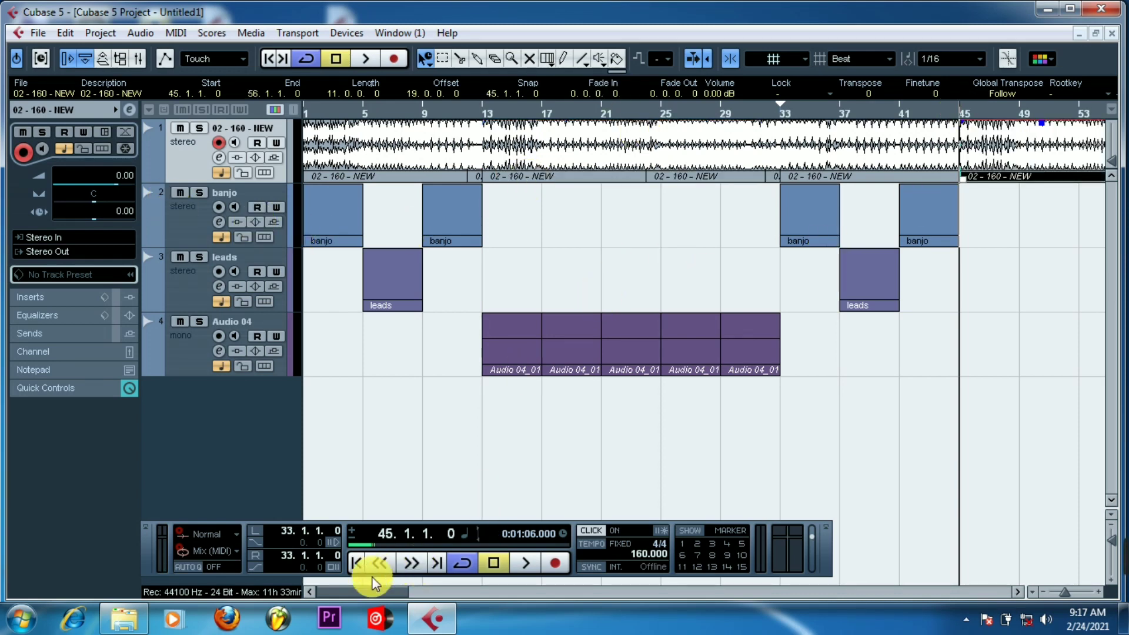
# - Duplicate the Audio 04 clips from bars 13–33 together with the banjo and leads clips from bars 33–45, so the copies begin at bar 45
pyautogui.moveTo(357, 589); pyautogui.dragTo(375, 601)
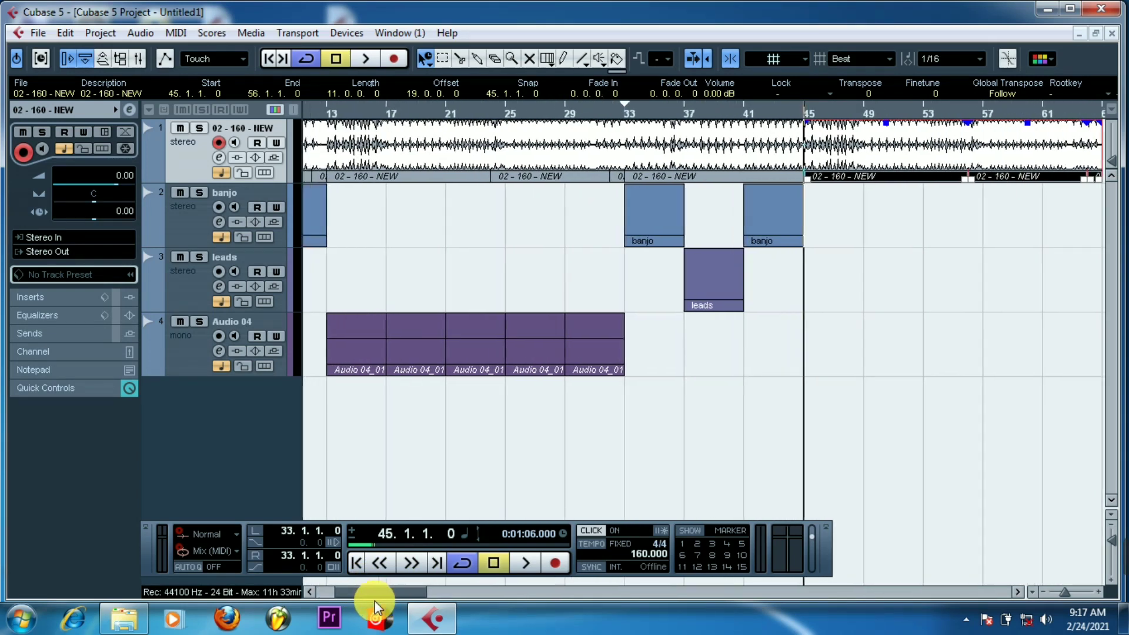
pyautogui.moveTo(649, 379); pyautogui.dragTo(400, 347)
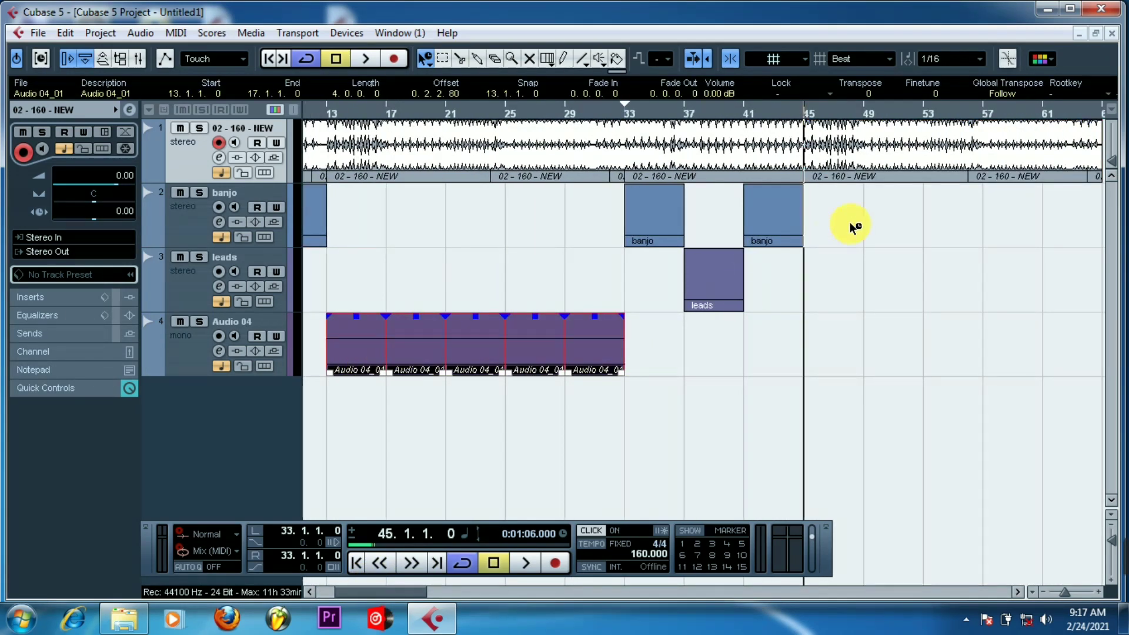
pyautogui.moveTo(840, 215); pyautogui.dragTo(335, 376)
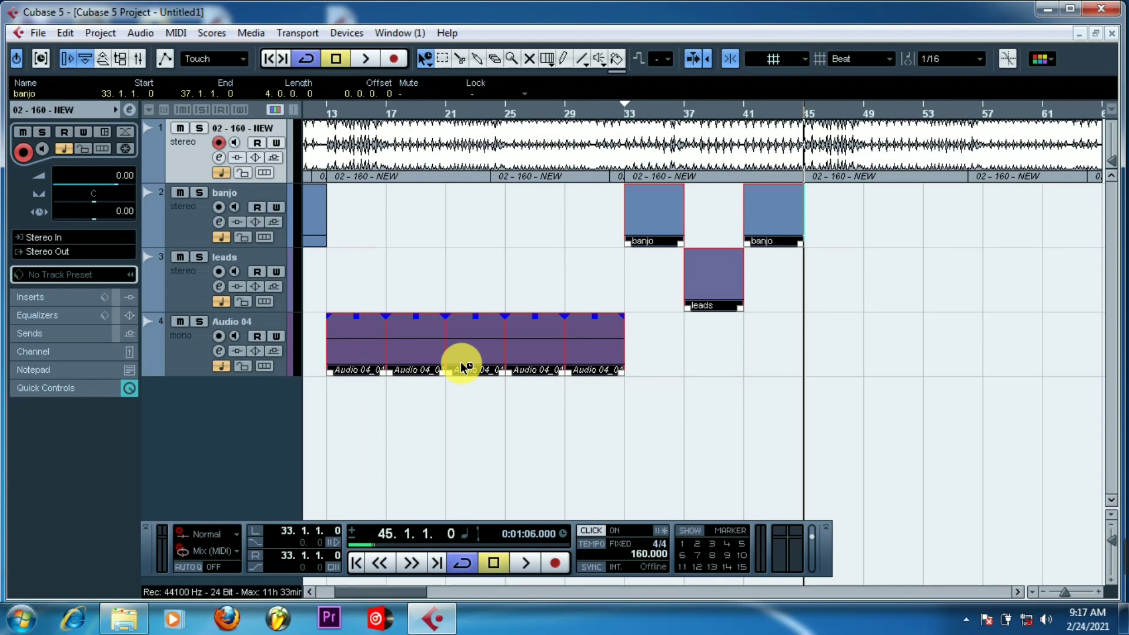
pyautogui.hotkey('ctrl', 'd')
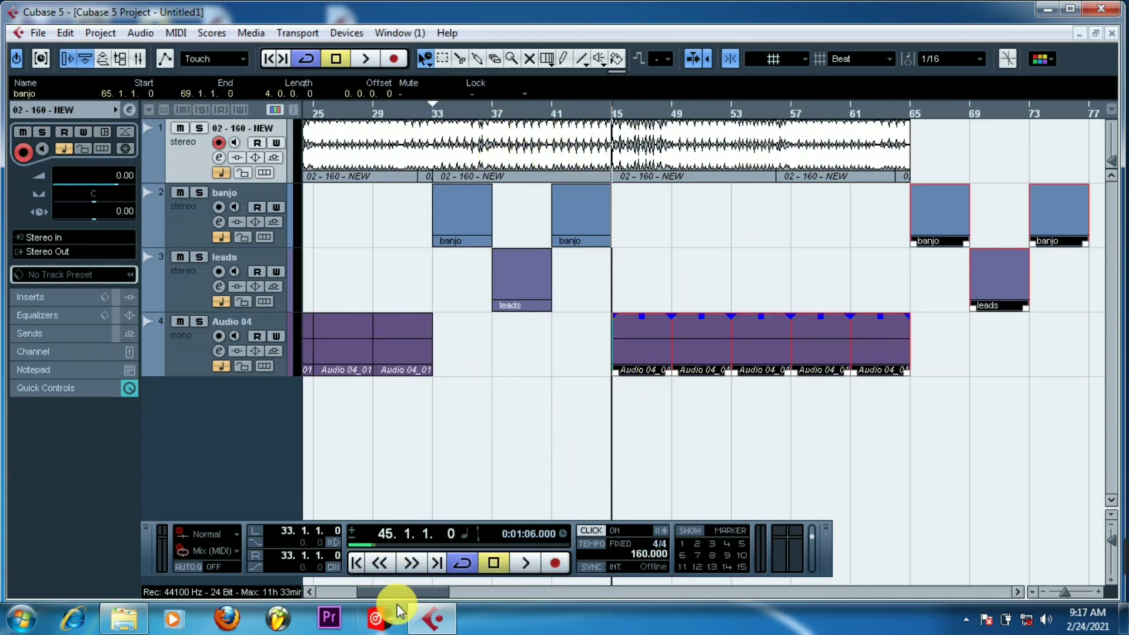
pyautogui.moveTo(397, 592); pyautogui.dragTo(377, 593)
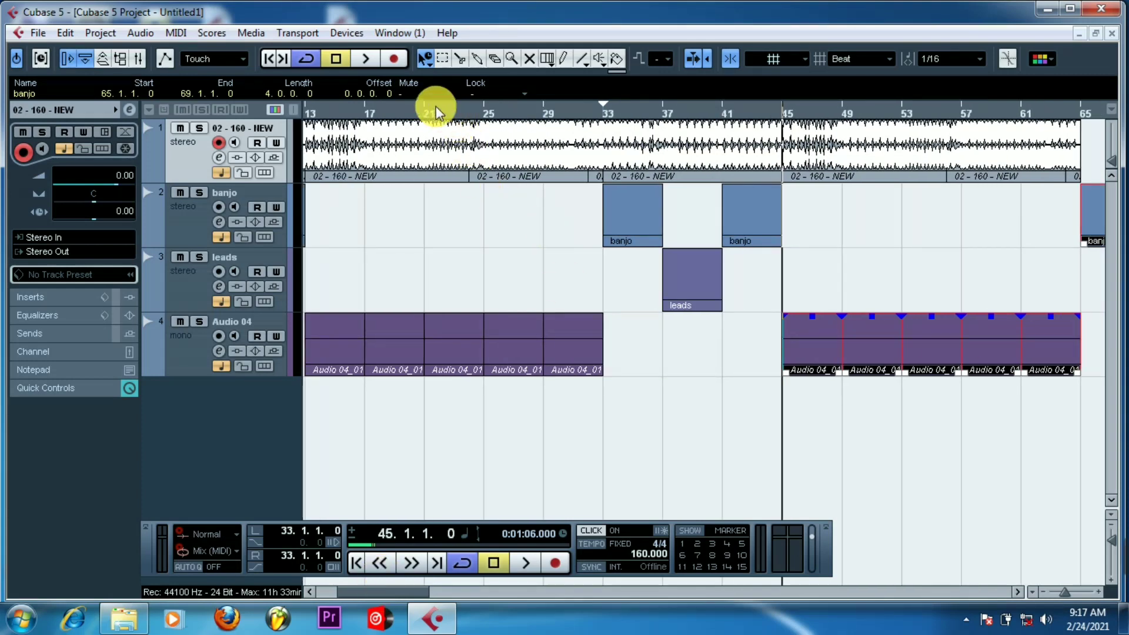
# - Copy the 02 - 160 - NEW audio between bars 33 and 45 and paste it on the same track at bar 65
pyautogui.moveTo(434, 106); pyautogui.dragTo(433, 97)
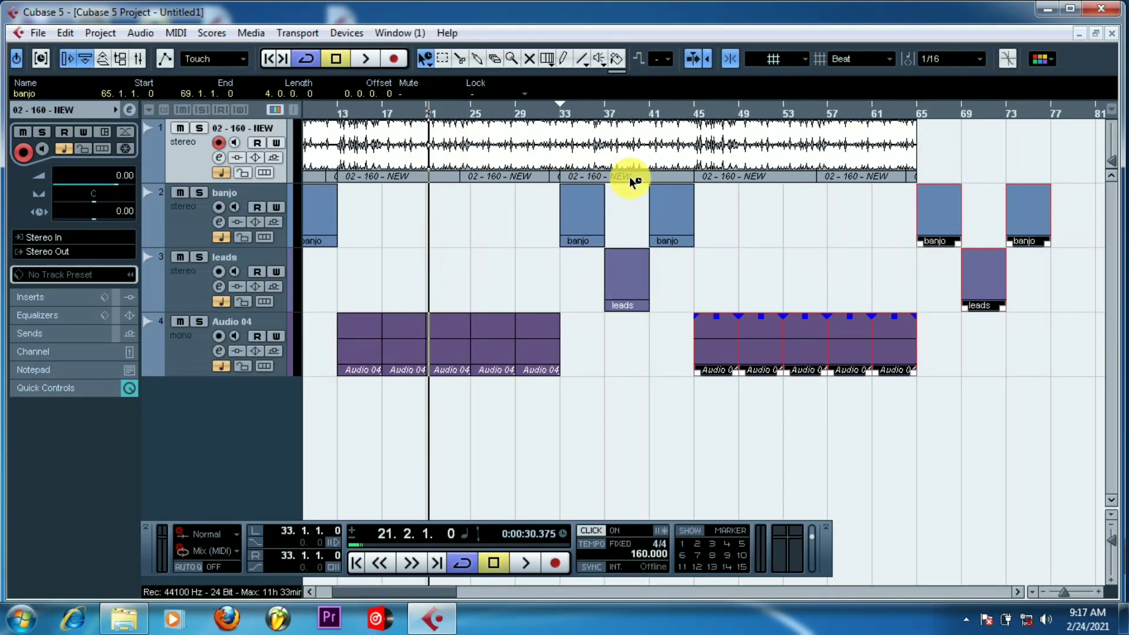
pyautogui.click(575, 163)
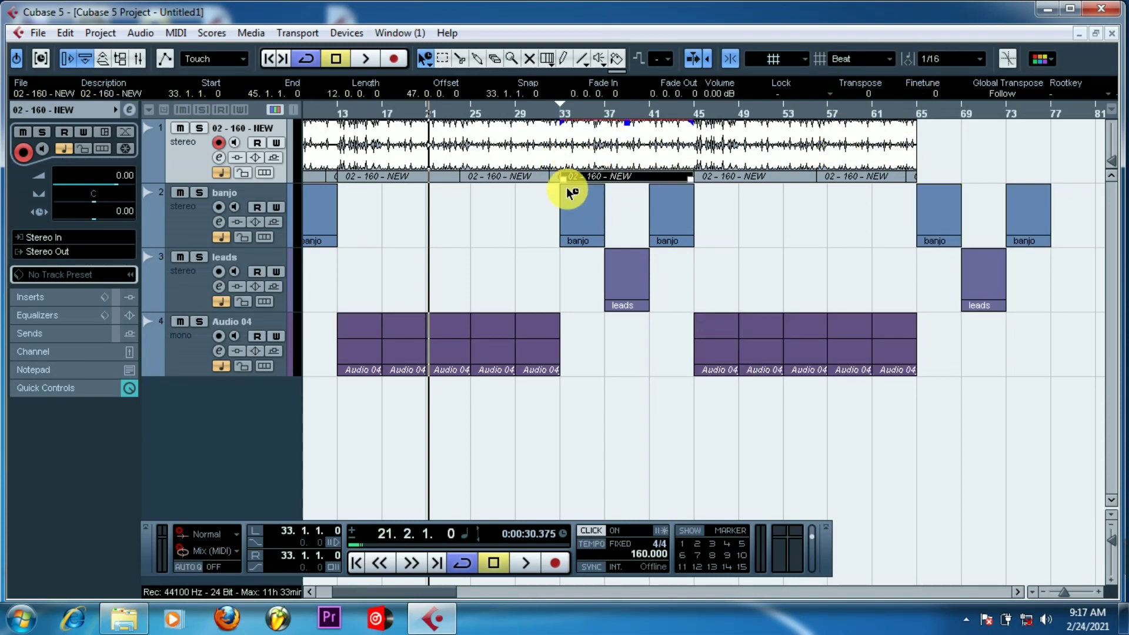
pyautogui.click(917, 115)
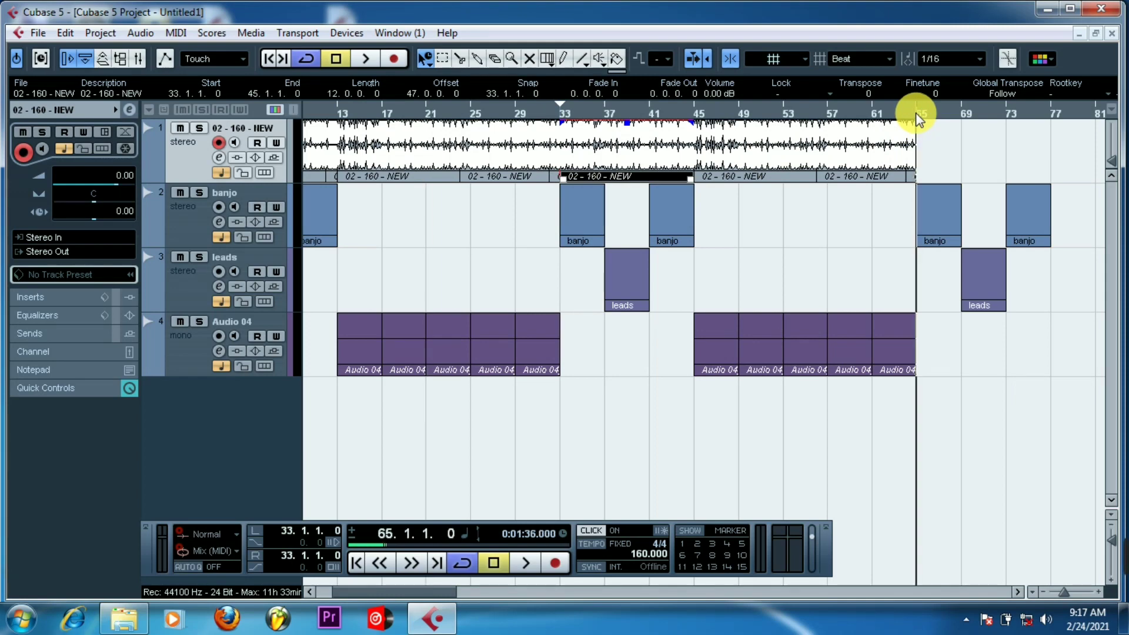
pyautogui.hotkey('ctrl', 'v')
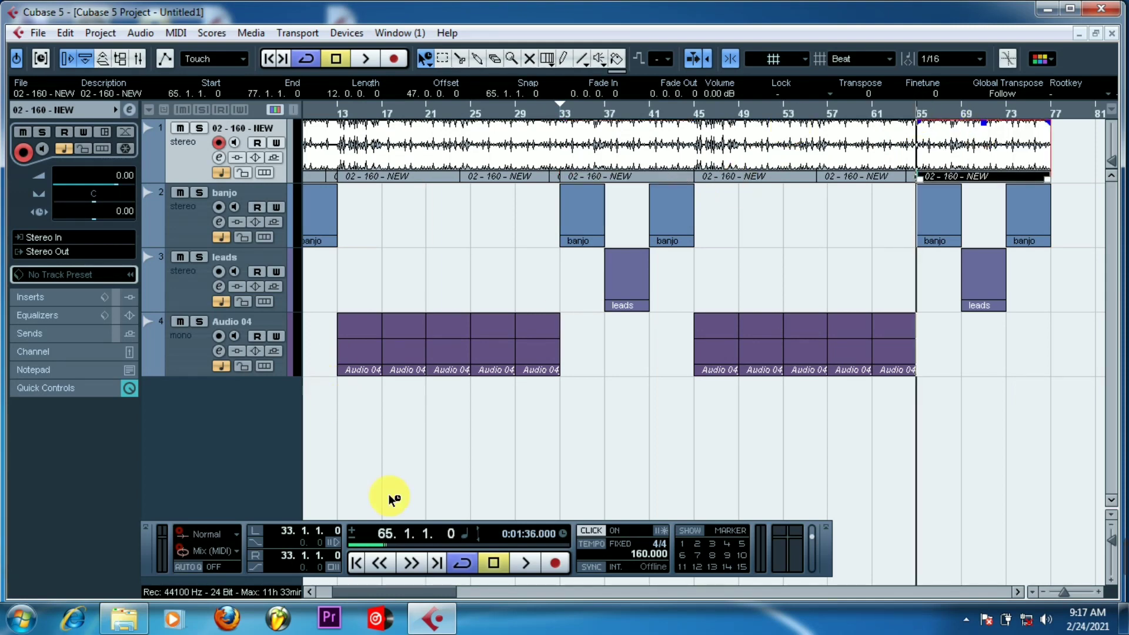
# - Copy the 02 - 160 - NEW and Audio 04 clips between bars 45 and 65 and paste them at bar 77
pyautogui.moveTo(387, 594)
pyautogui.mouseDown()
pyautogui.moveTo(396, 594)
pyautogui.moveTo(368, 594)
pyautogui.moveTo(414, 585)
pyautogui.moveTo(377, 599)
pyautogui.mouseUp()
pyautogui.moveTo(652, 397); pyautogui.dragTo(620, 312)
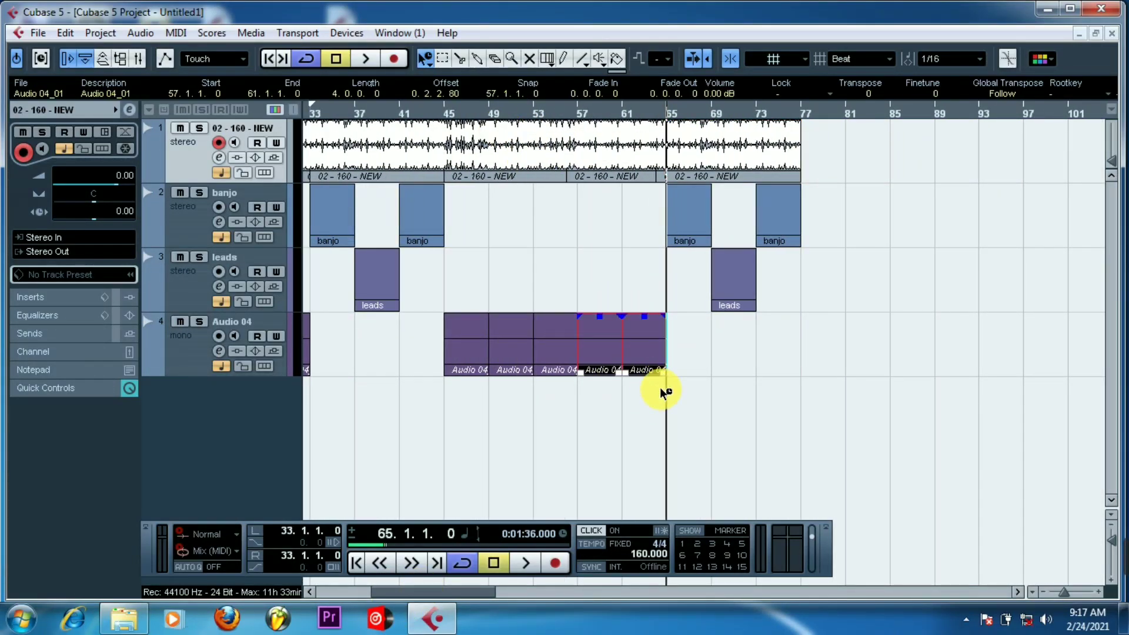
pyautogui.moveTo(664, 389); pyautogui.dragTo(470, 155)
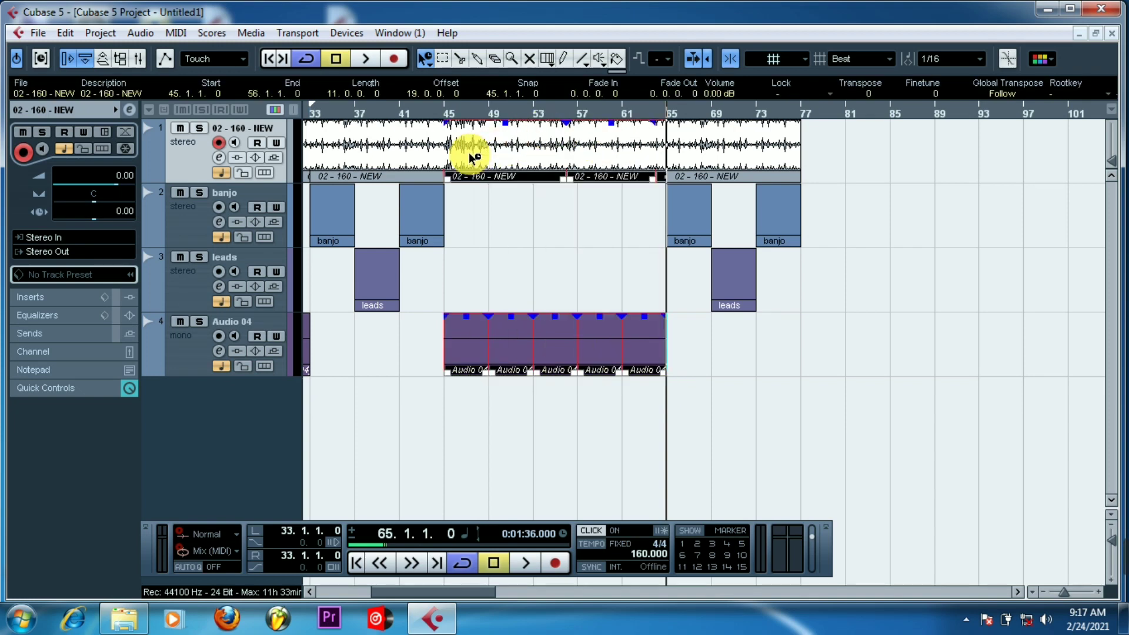
pyautogui.click(802, 110)
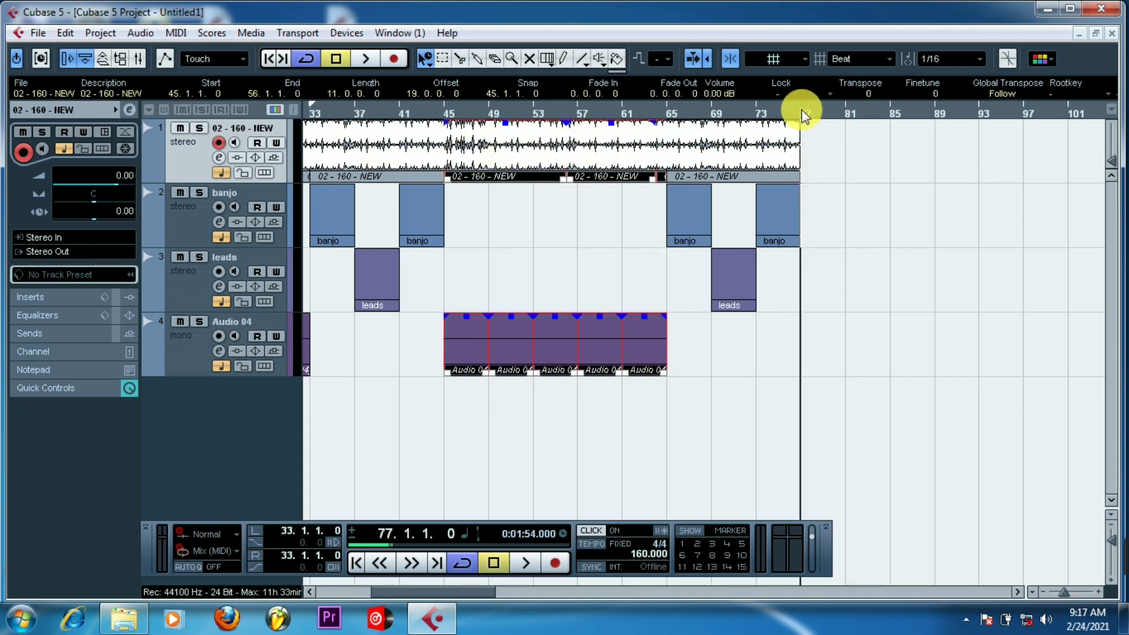
pyautogui.hotkey('ctrl', 'v')
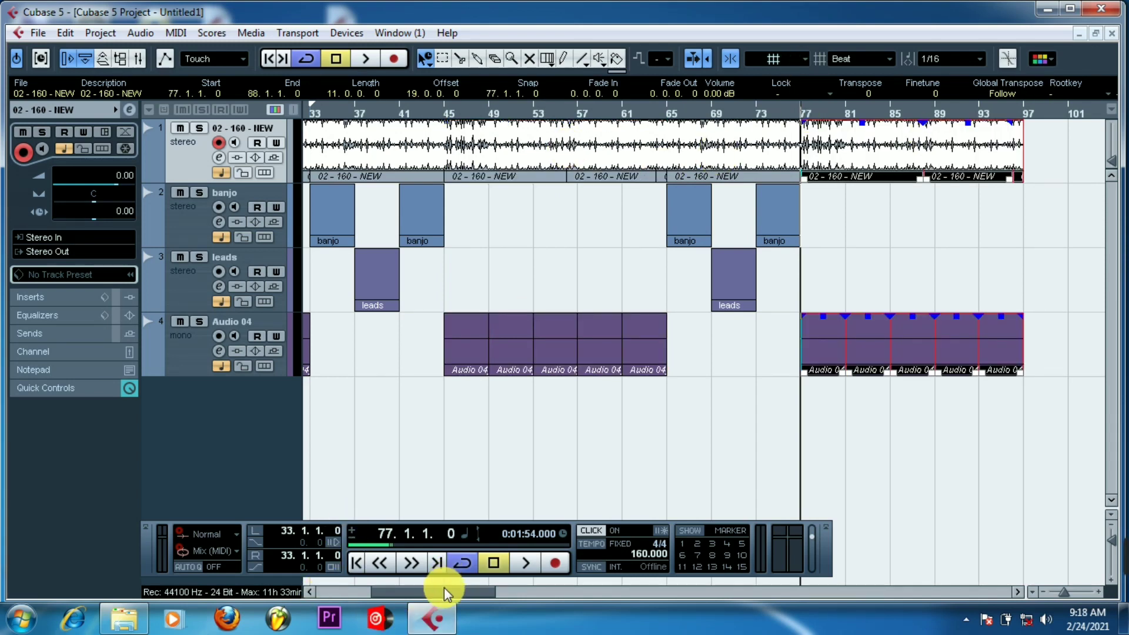
# - Review the opening banjo and leads section at bars 1–13 and the first vocal section at bars 13–33, selecting their clips
pyautogui.moveTo(447, 593); pyautogui.dragTo(277, 567)
pyautogui.moveTo(330, 112); pyautogui.dragTo(277, 83)
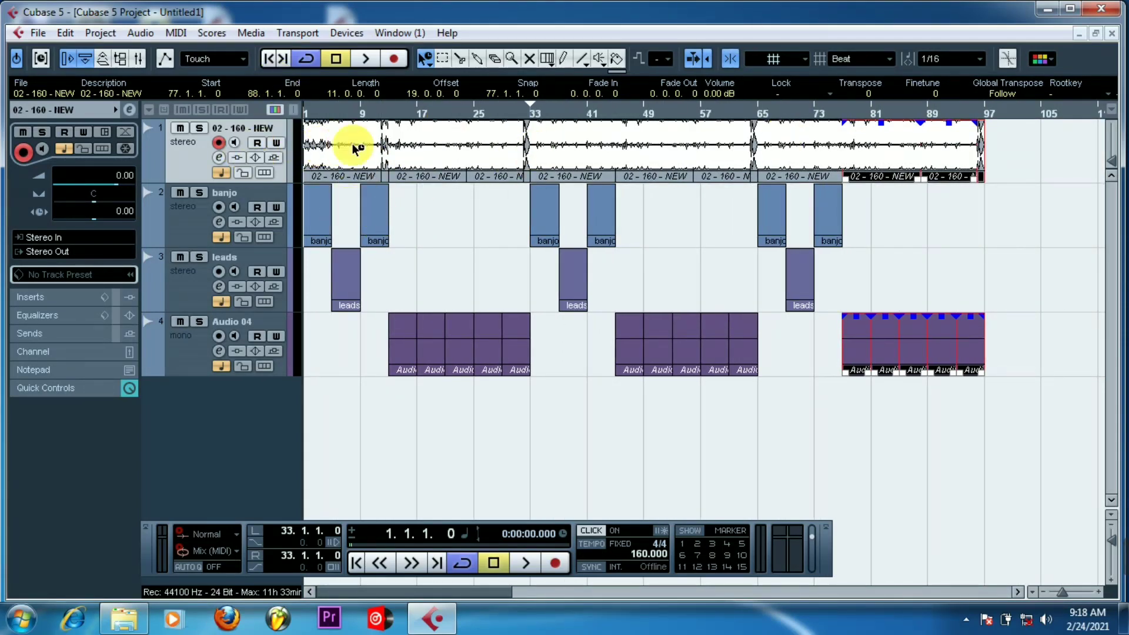
pyautogui.moveTo(323, 111); pyautogui.dragTo(285, 138)
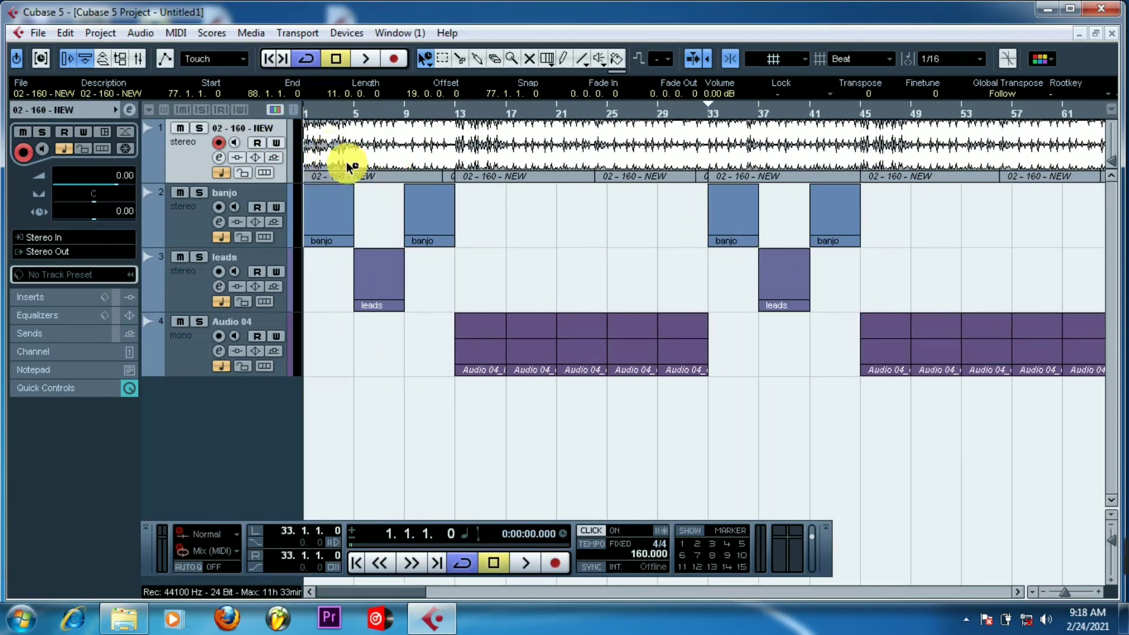
pyautogui.click(388, 143)
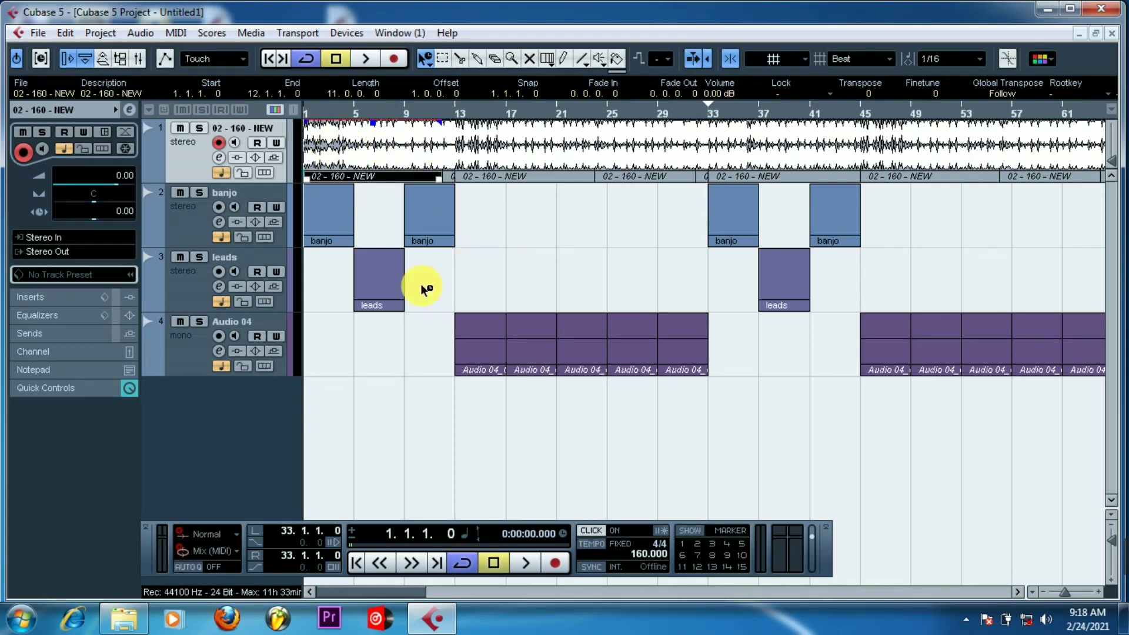
pyautogui.moveTo(426, 353); pyautogui.dragTo(324, 204)
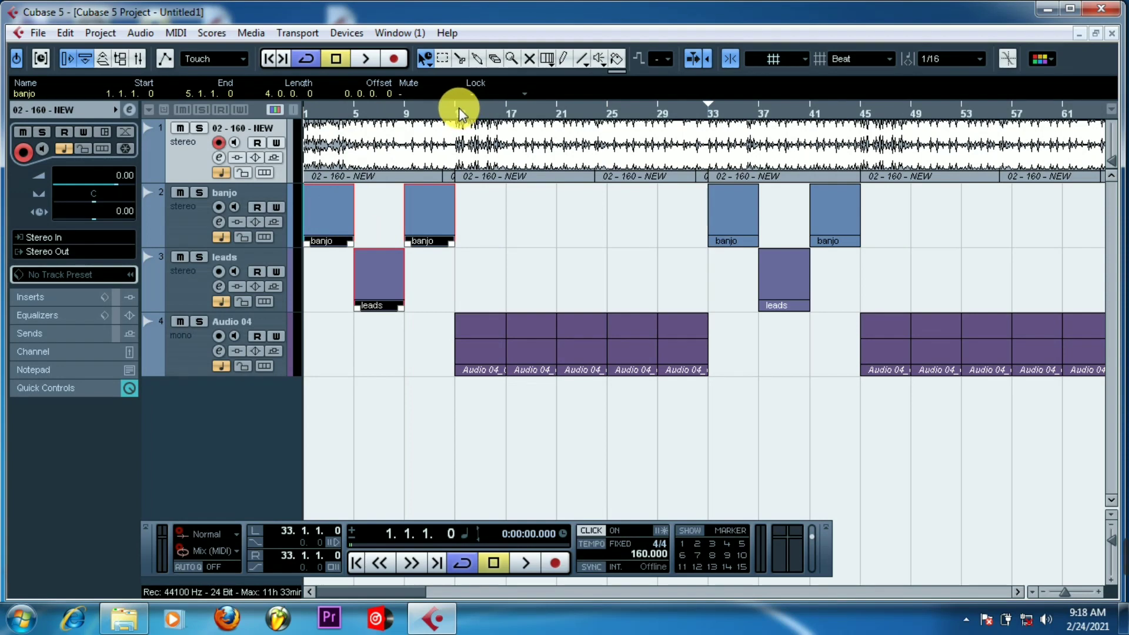
pyautogui.moveTo(459, 108); pyautogui.dragTo(1005, 115)
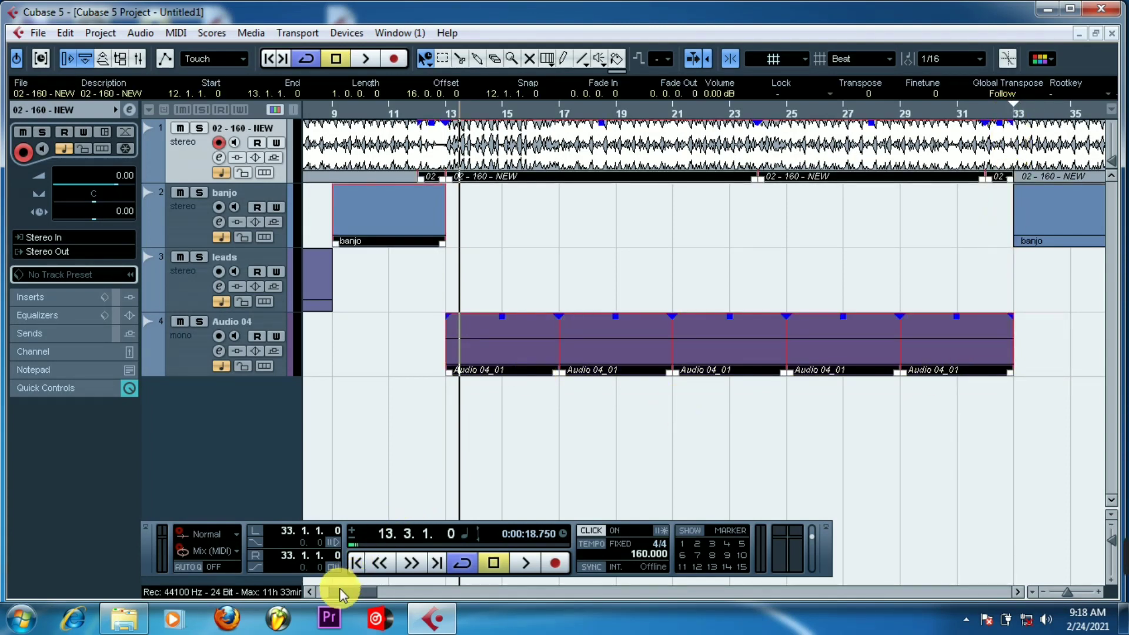
# - Review the repeated sections from bar 33 to bar 97 by selecting their clips, and return the playhead to bar 1
pyautogui.moveTo(343, 594); pyautogui.dragTo(376, 596)
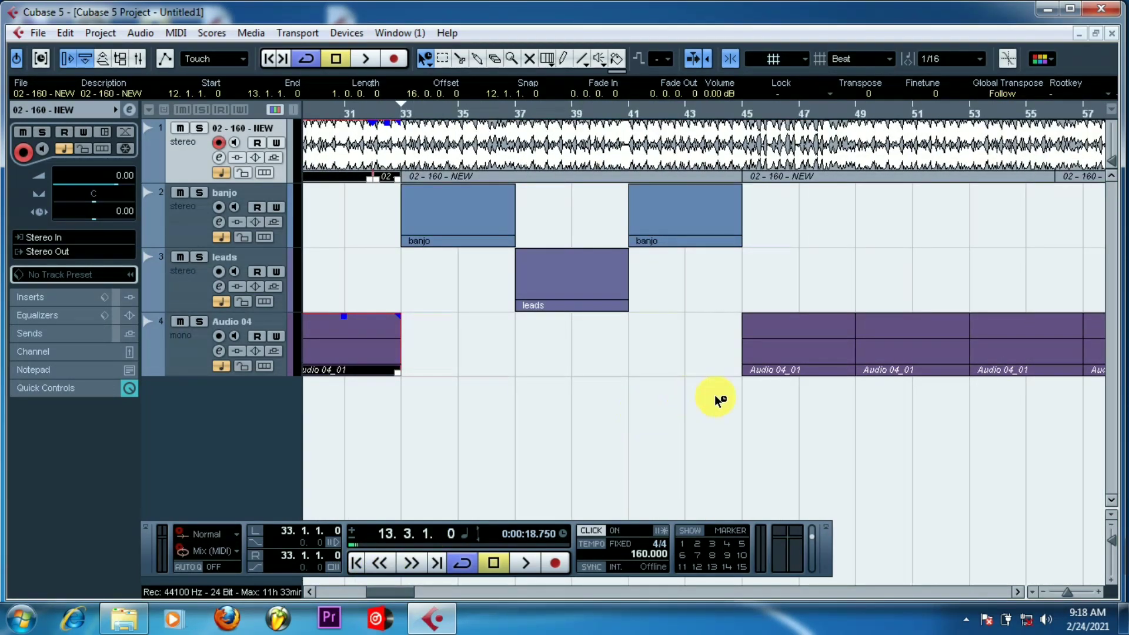
pyautogui.moveTo(718, 394); pyautogui.dragTo(417, 116)
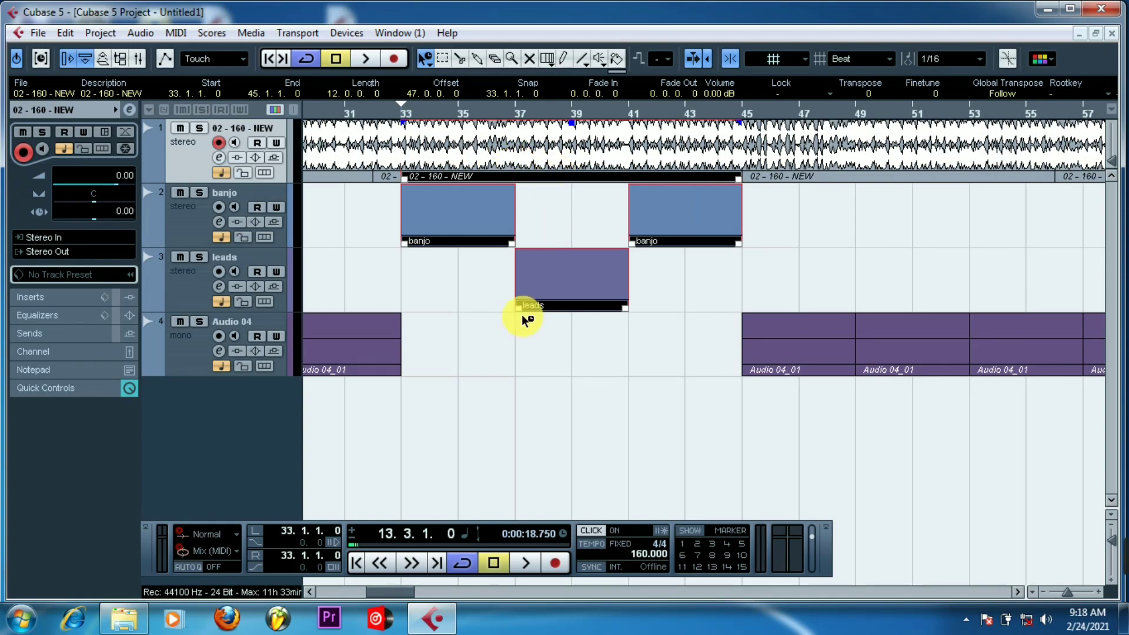
pyautogui.moveTo(391, 592); pyautogui.dragTo(417, 597)
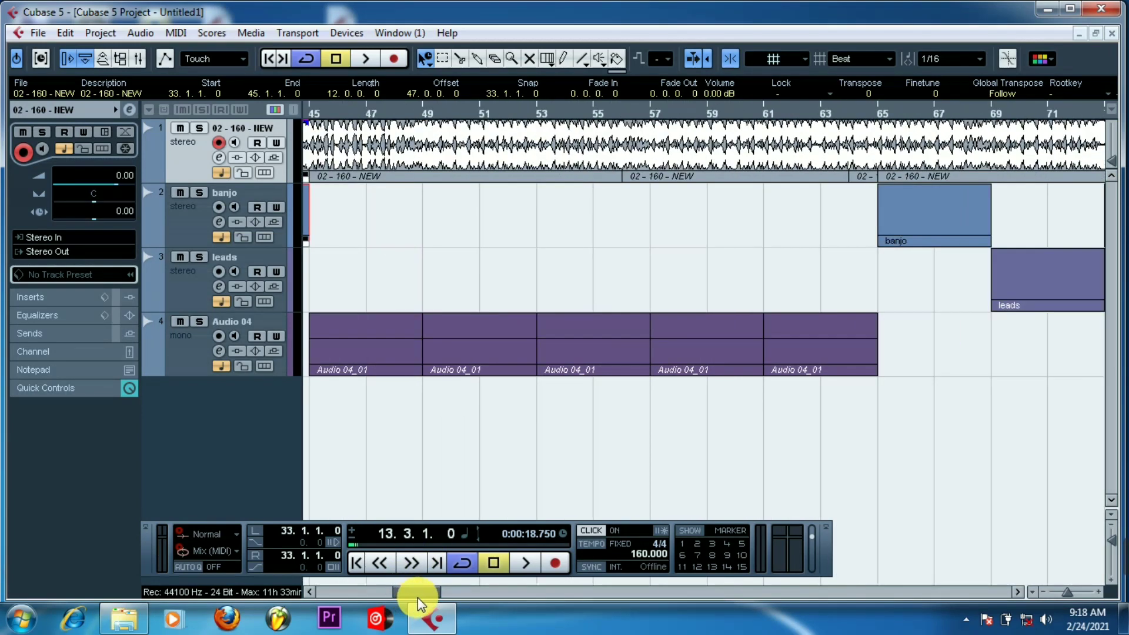
pyautogui.moveTo(820, 436); pyautogui.dragTo(394, 122)
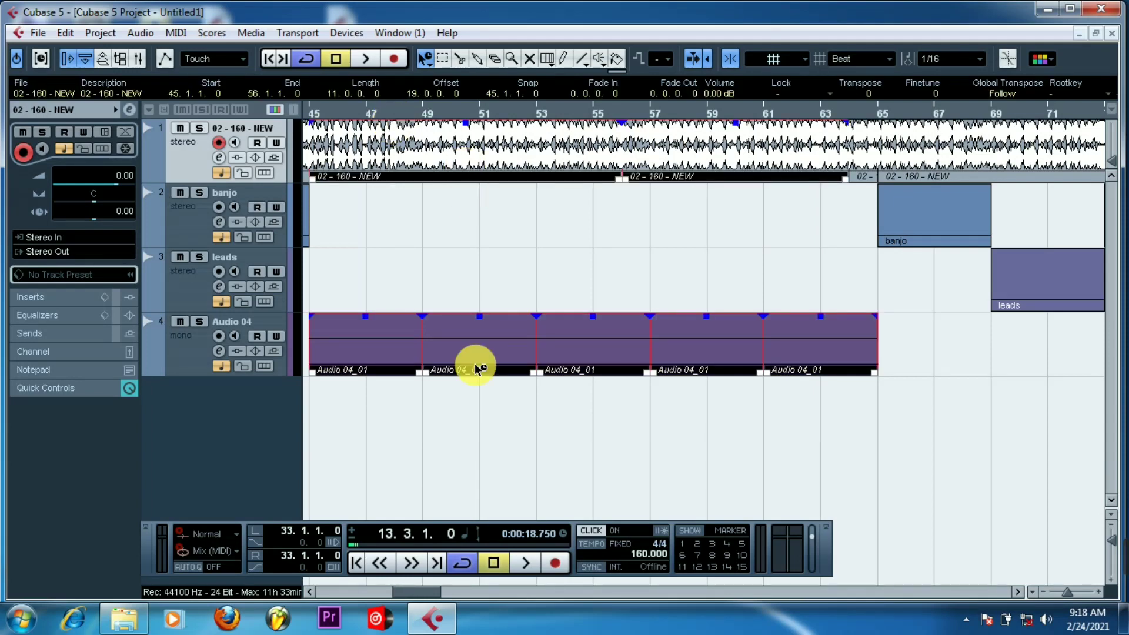
pyautogui.moveTo(415, 593); pyautogui.dragTo(447, 595)
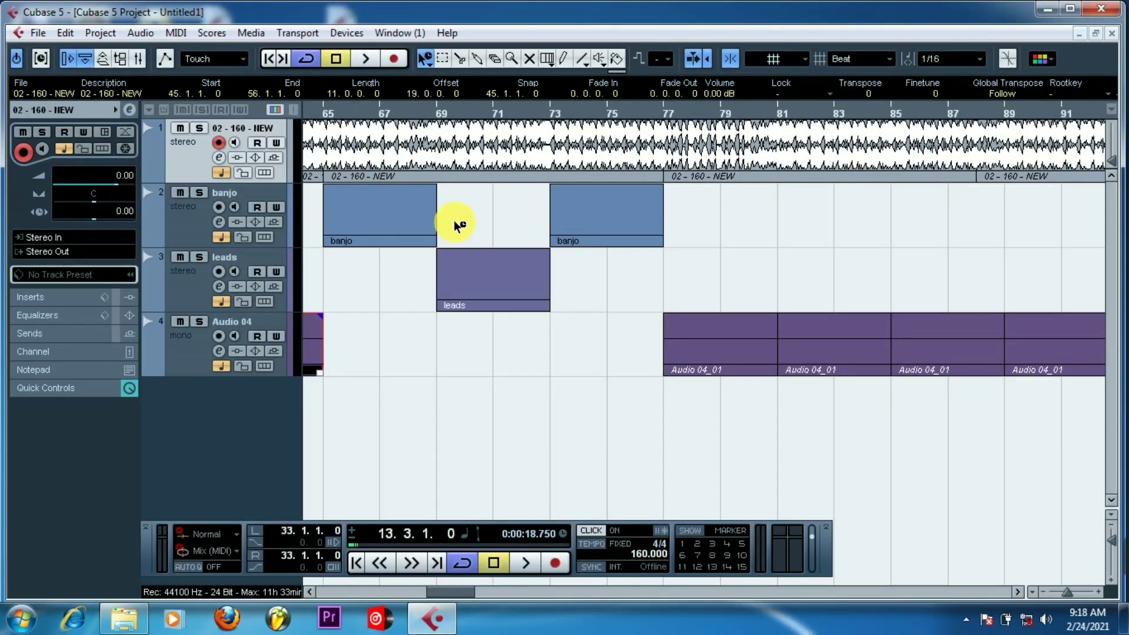
pyautogui.moveTo(675, 435); pyautogui.dragTo(859, 353)
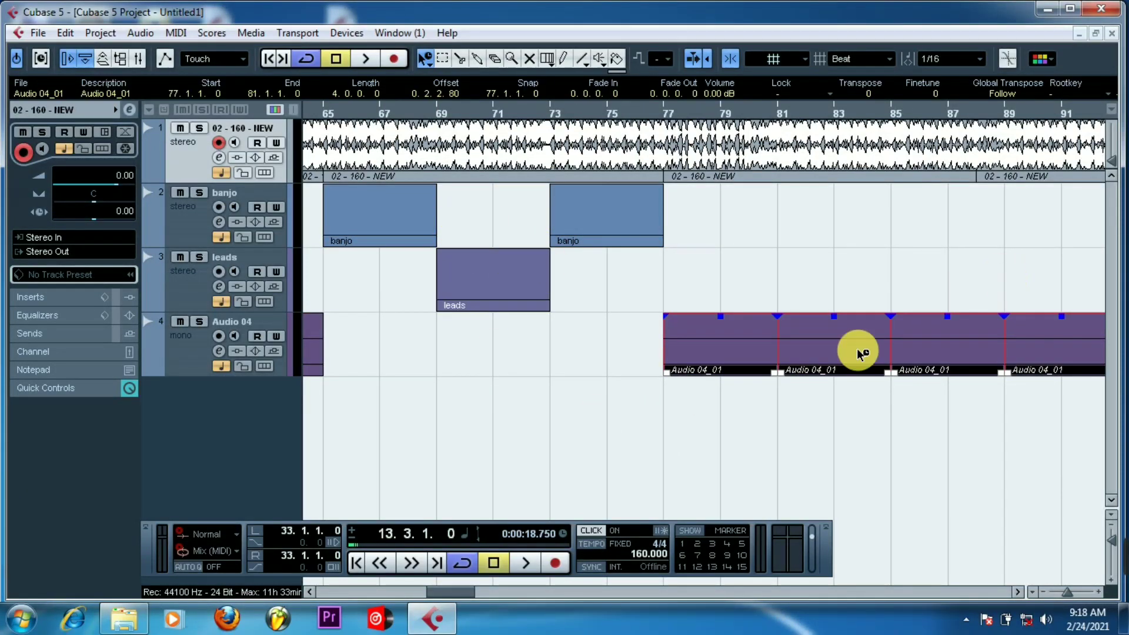
pyautogui.moveTo(445, 591); pyautogui.dragTo(473, 587)
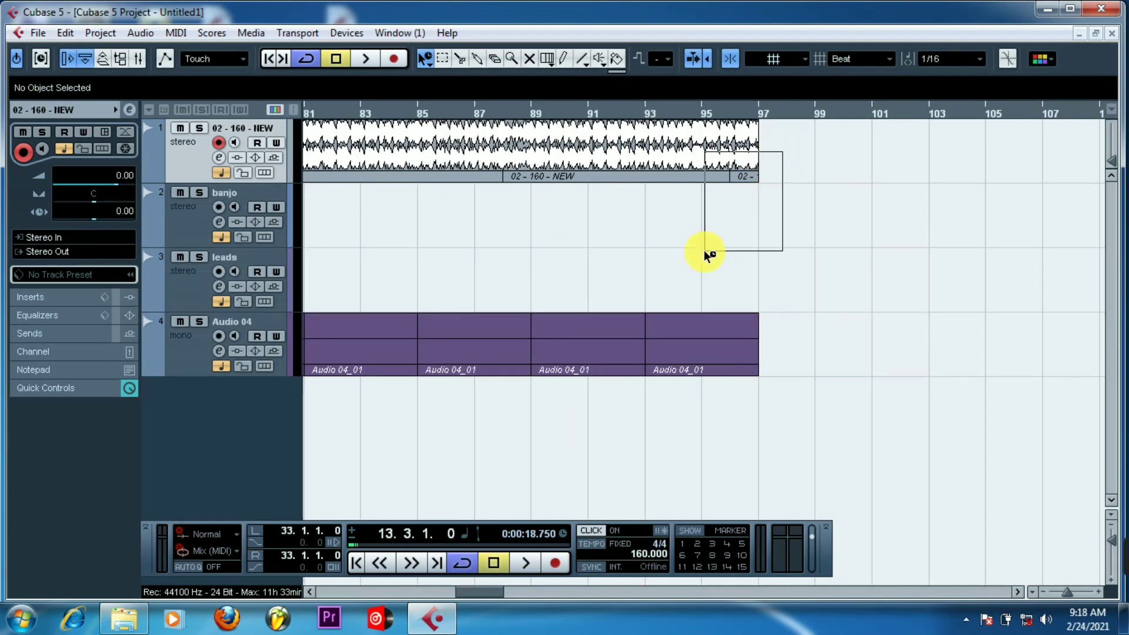
pyautogui.moveTo(706, 254); pyautogui.dragTo(545, 419)
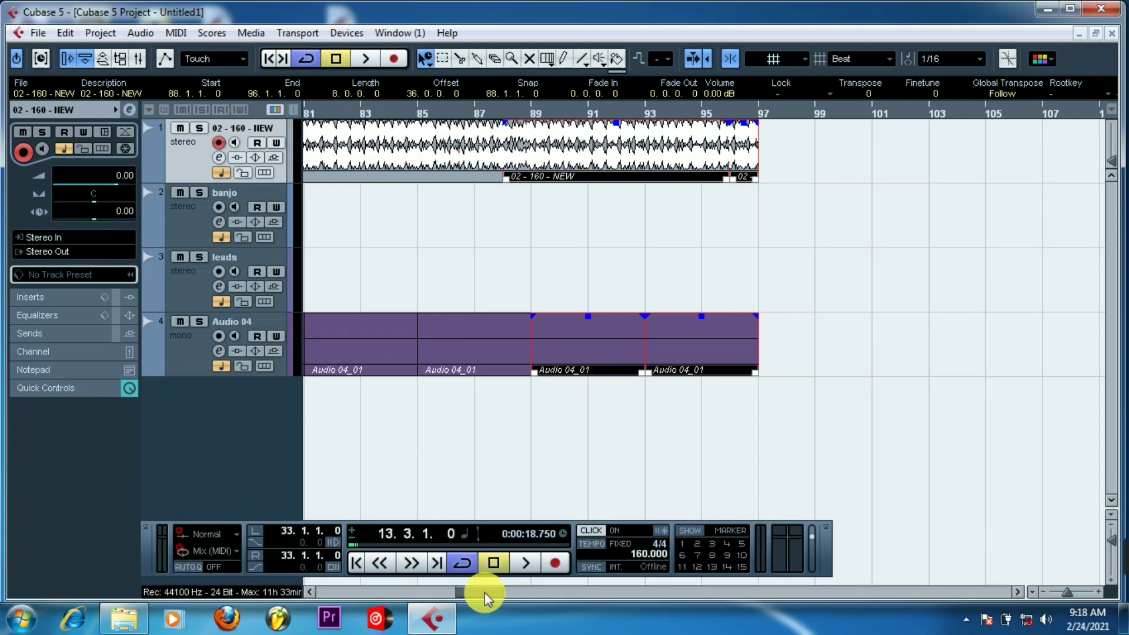
pyautogui.moveTo(485, 592); pyautogui.dragTo(339, 592)
pyautogui.click(304, 106)
pyautogui.moveTo(304, 106); pyautogui.dragTo(281, 72)
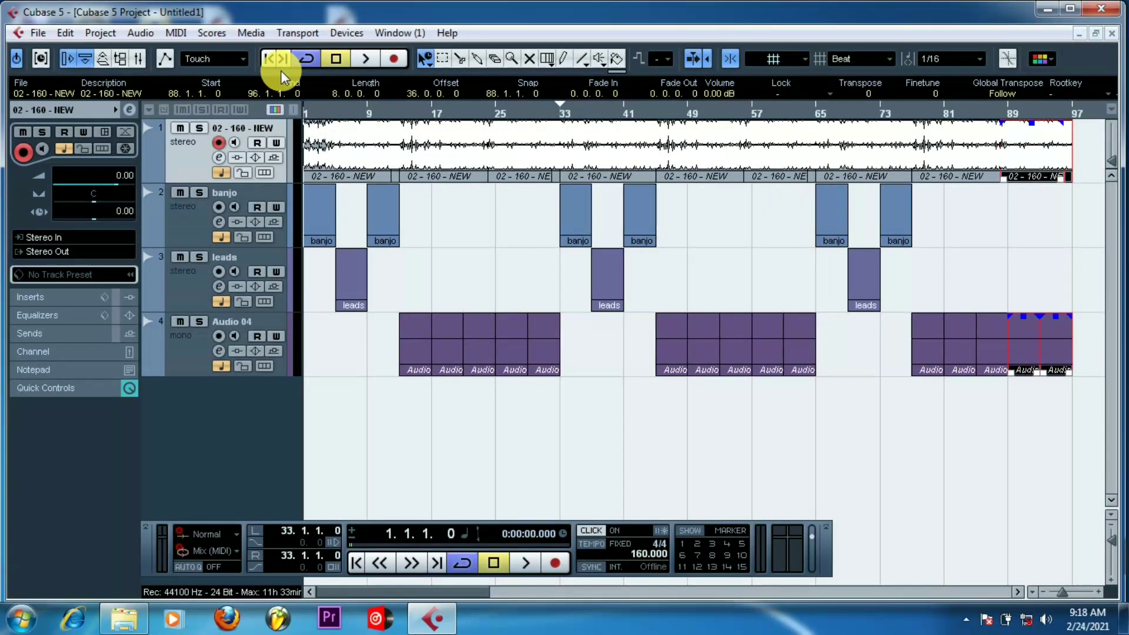
# - Add one instrument track using the Nexus instrument below the Audio 04 track
pyautogui.click(196, 214)
pyautogui.click(222, 264)
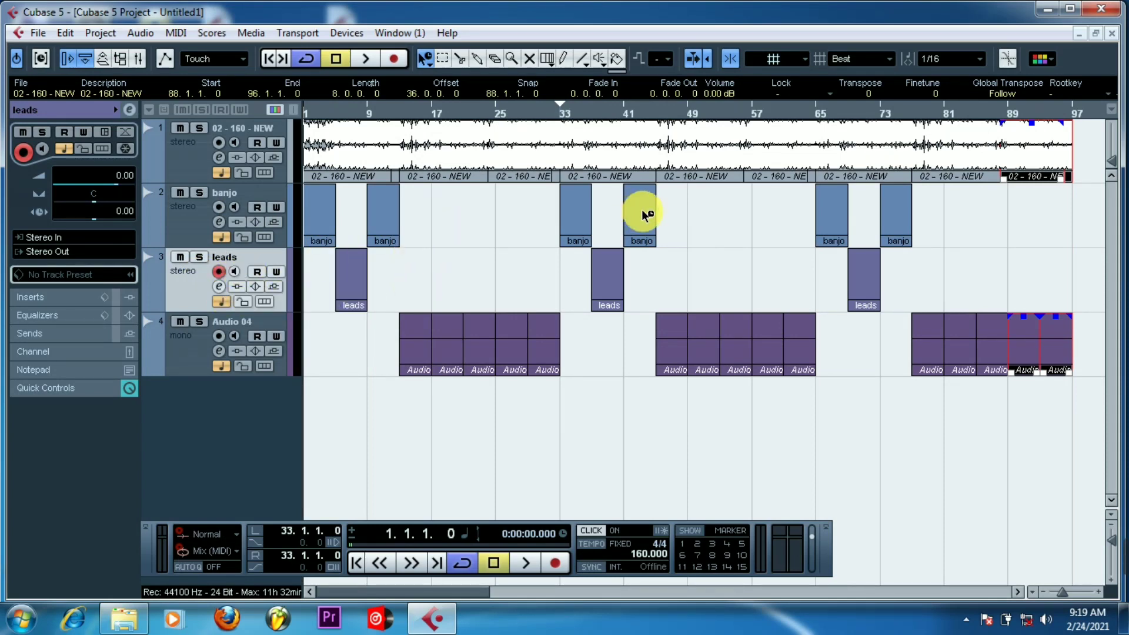
pyautogui.rightClick(211, 399)
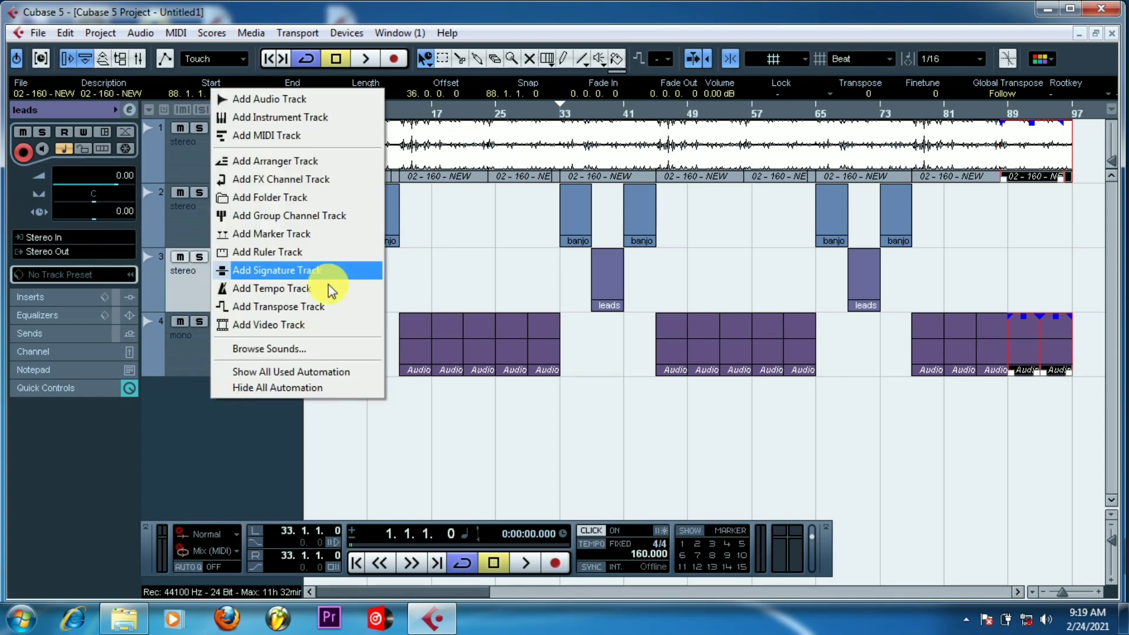
pyautogui.click(287, 118)
pyautogui.click(537, 319)
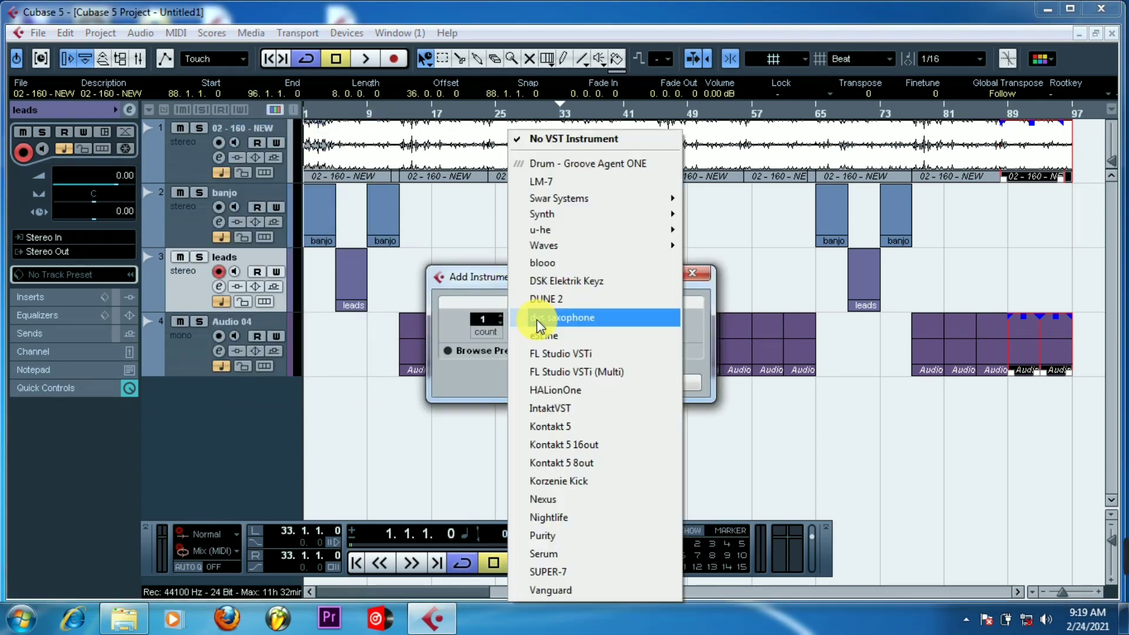
pyautogui.click(544, 501)
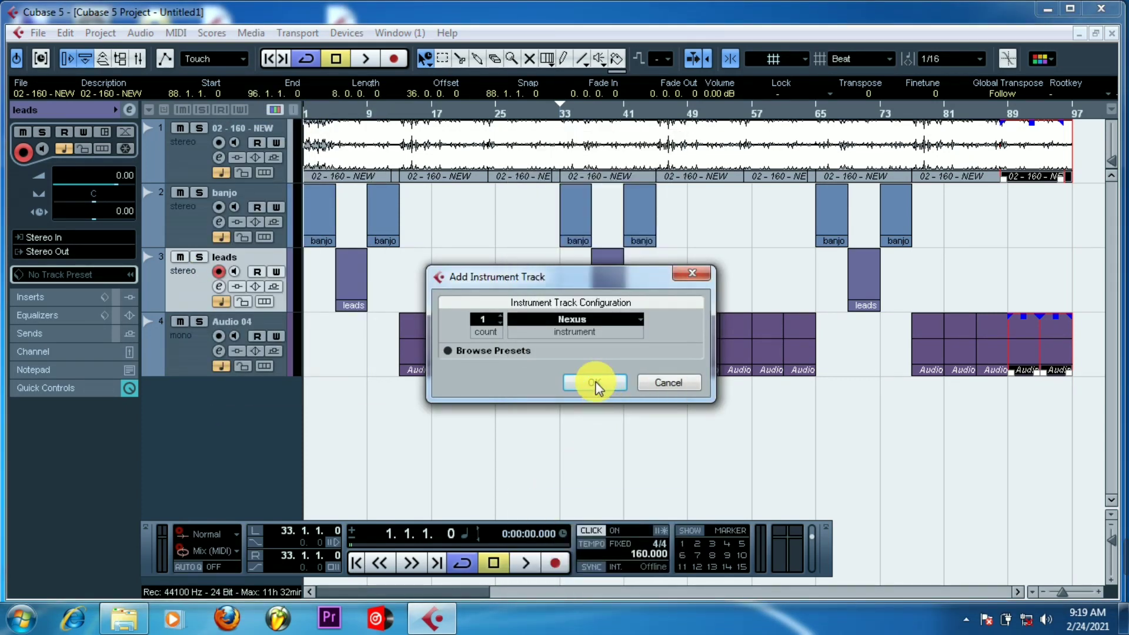
pyautogui.click(595, 383)
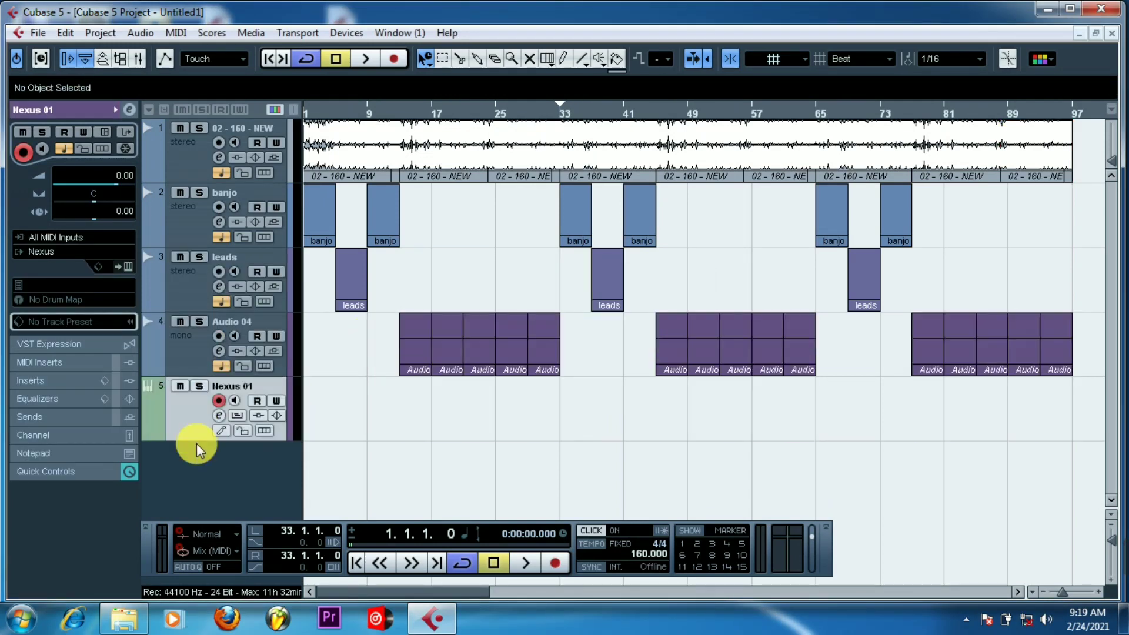
# - Draw an empty MIDI part on the Nexus track from about bar 1 to bar 97, spanning the whole song
pyautogui.click(564, 61)
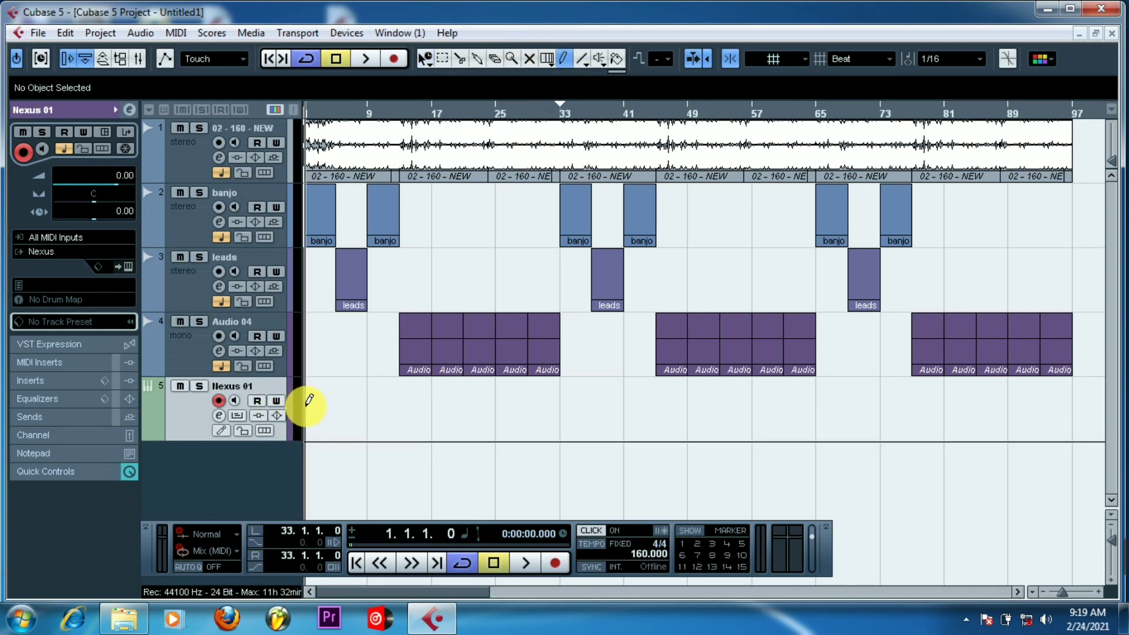
pyautogui.moveTo(306, 403)
pyautogui.mouseDown()
pyautogui.moveTo(609, 391)
pyautogui.moveTo(1071, 395)
pyautogui.mouseUp()
pyautogui.click(425, 58)
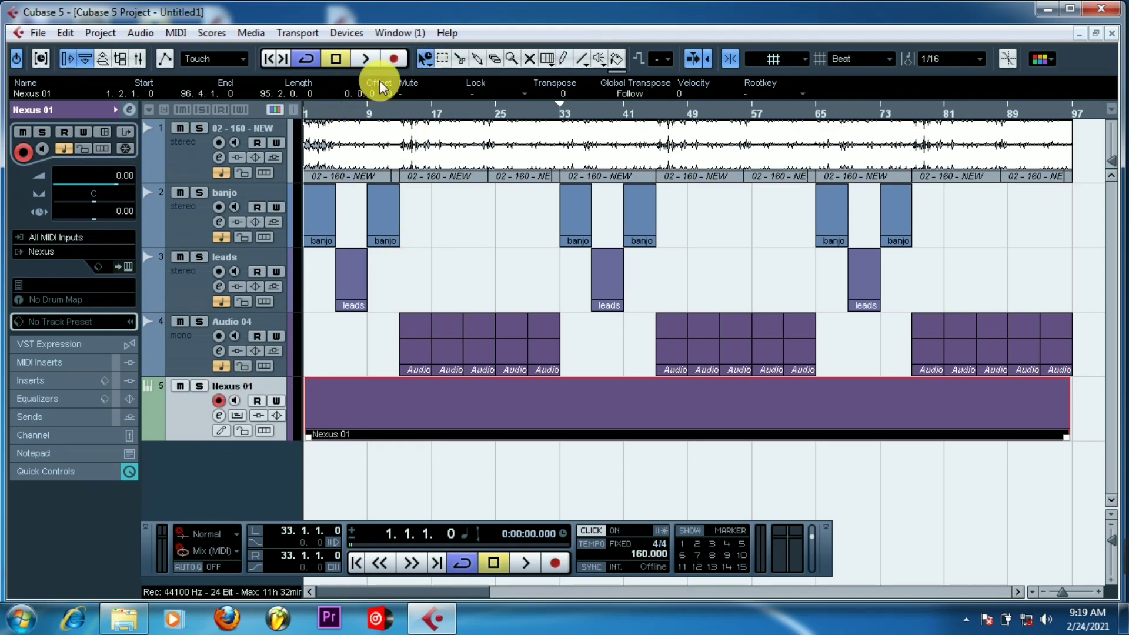
pyautogui.moveTo(310, 107); pyautogui.dragTo(246, 125)
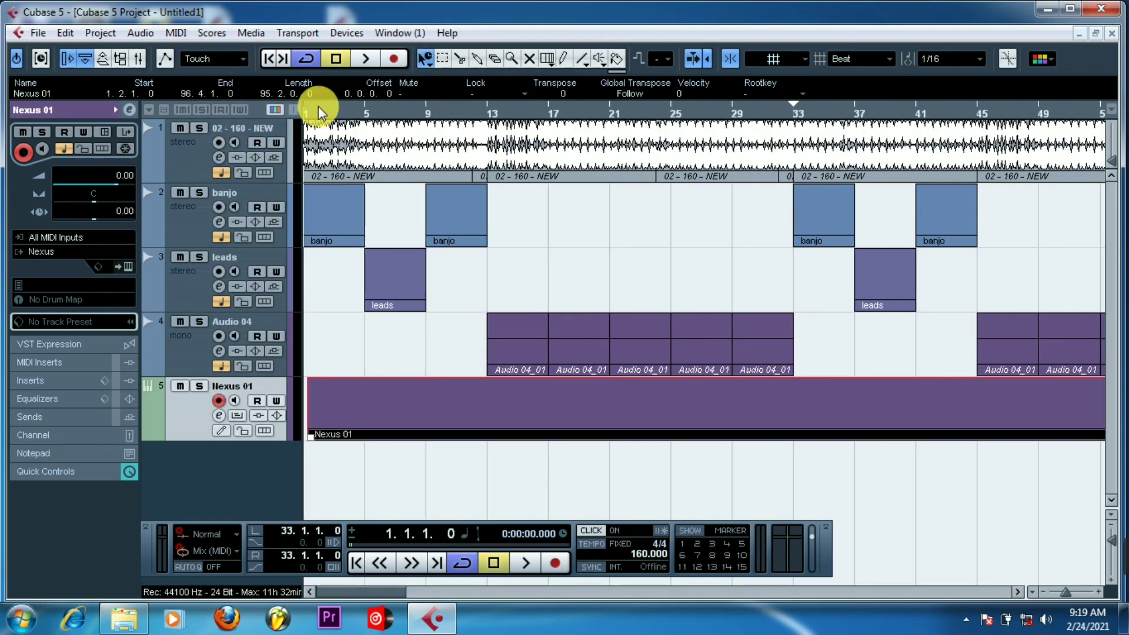
# - Play the arrangement from bar 1 to about bar 33, selecting the 02 - 160 - NEW track, and return to the start
pyautogui.moveTo(319, 106); pyautogui.dragTo(274, 82)
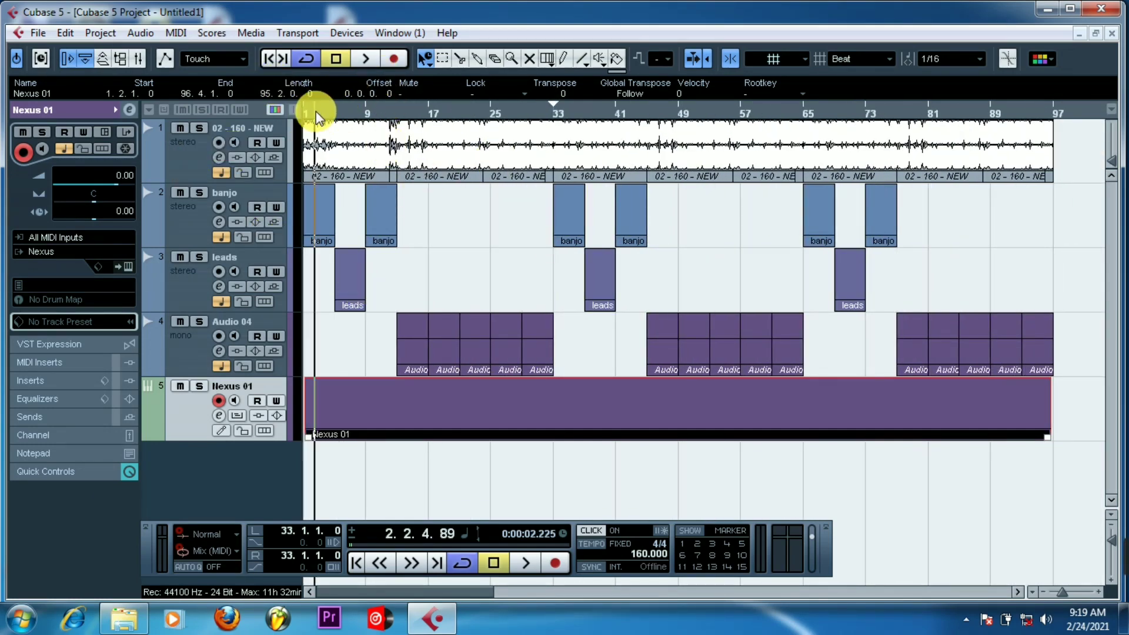
pyautogui.click(369, 59)
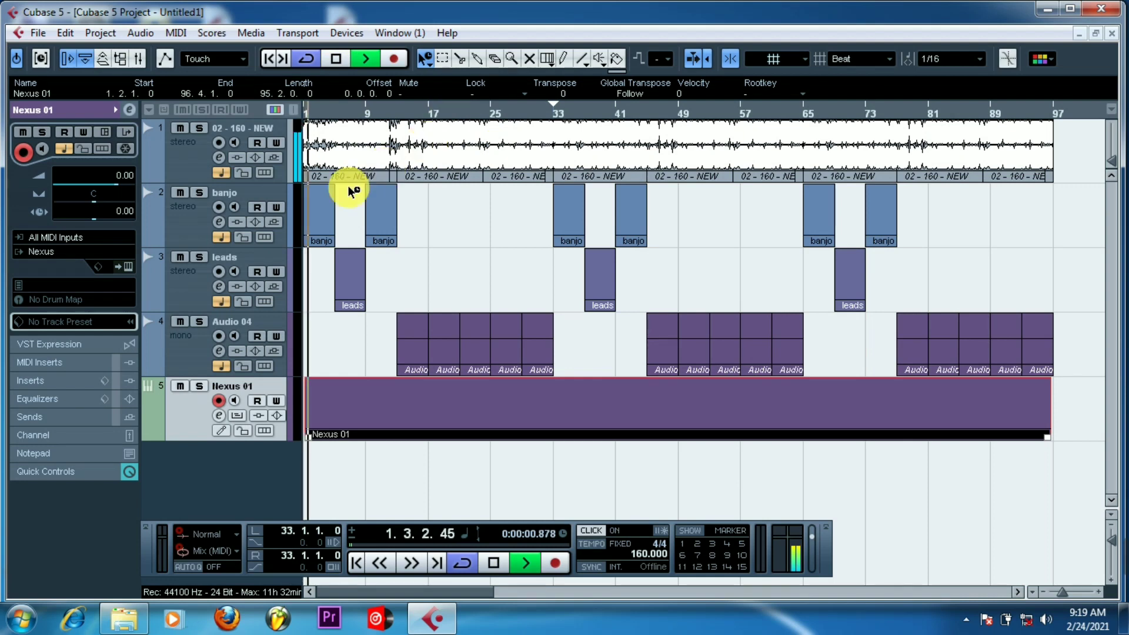
pyautogui.click(191, 162)
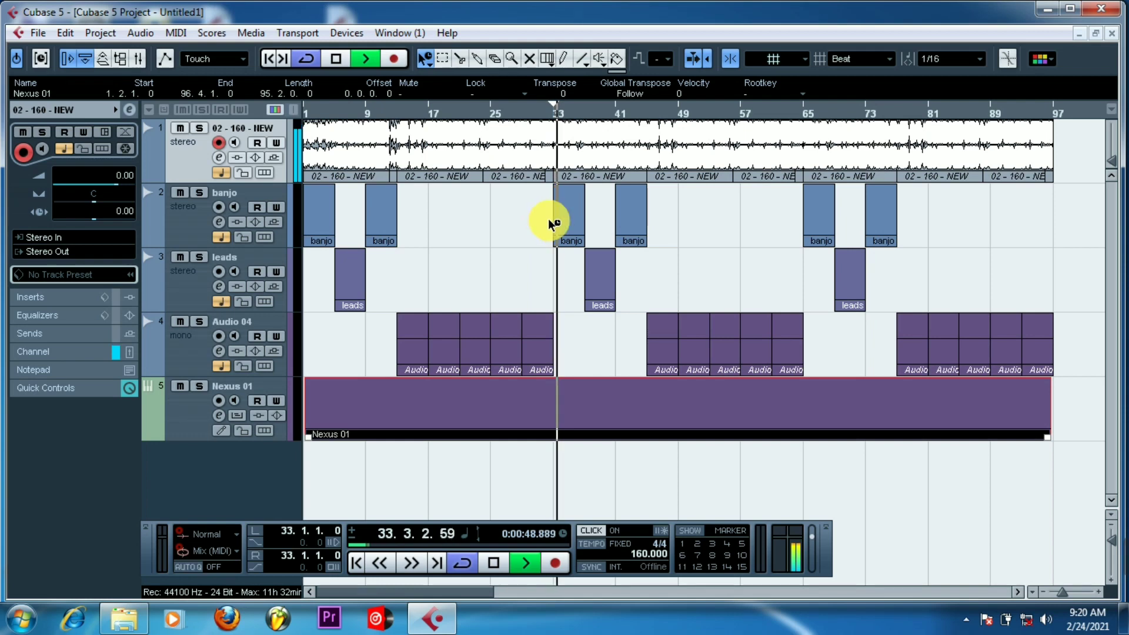
pyautogui.press('space')
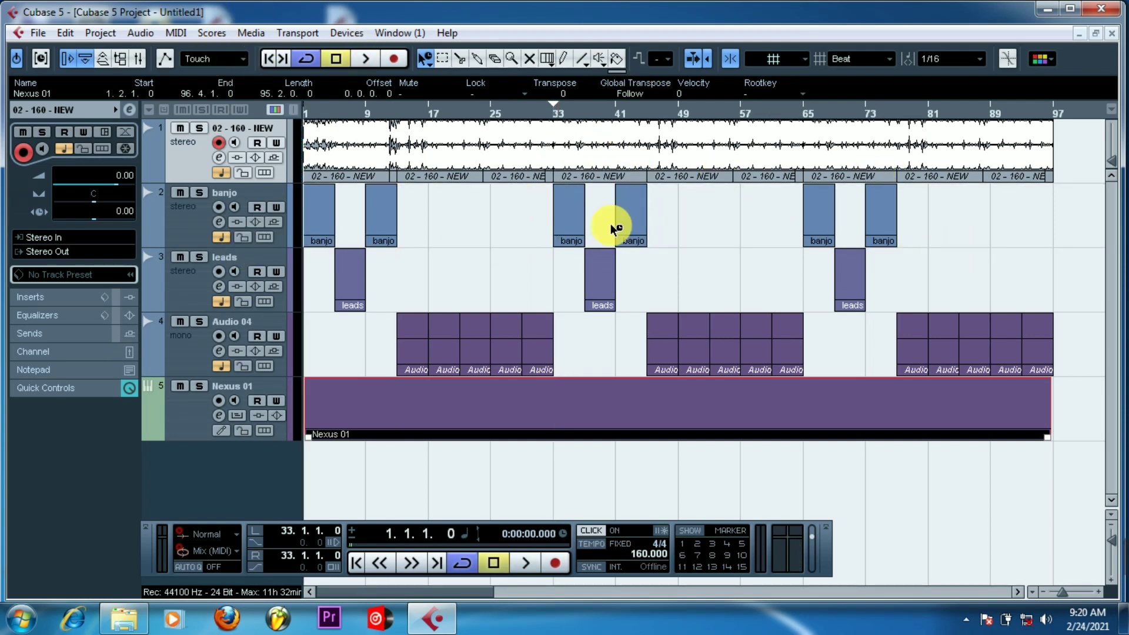
# - Color the banjo track orange, the leads track light blue and the Audio 04 track red
pyautogui.click(290, 207)
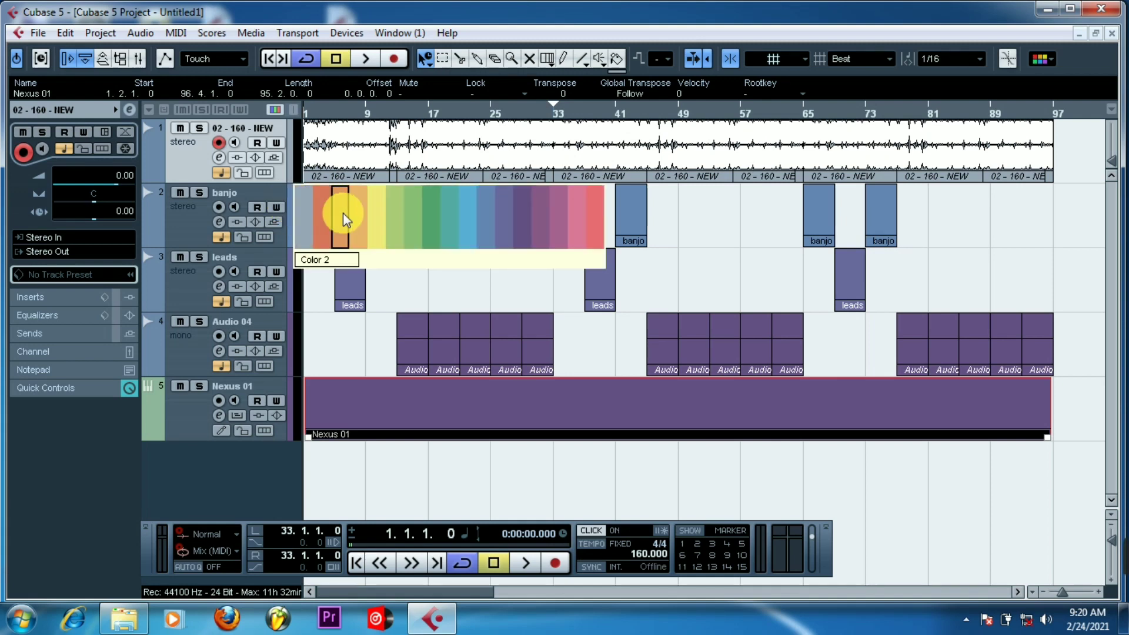
pyautogui.click(344, 214)
pyautogui.click(291, 273)
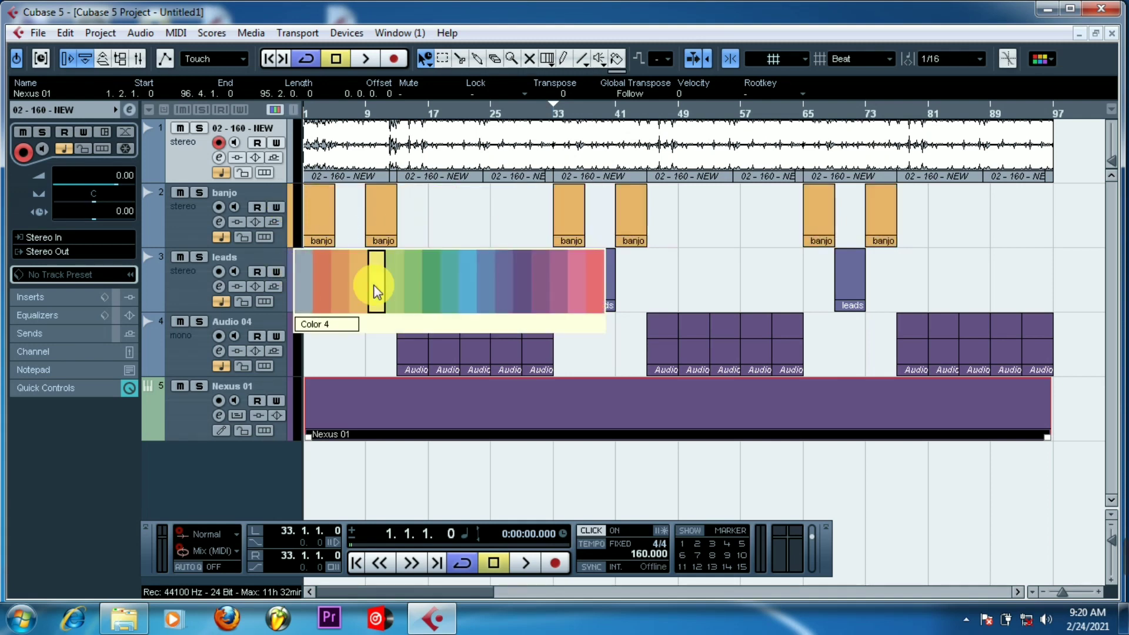
pyautogui.click(473, 290)
pyautogui.click(290, 346)
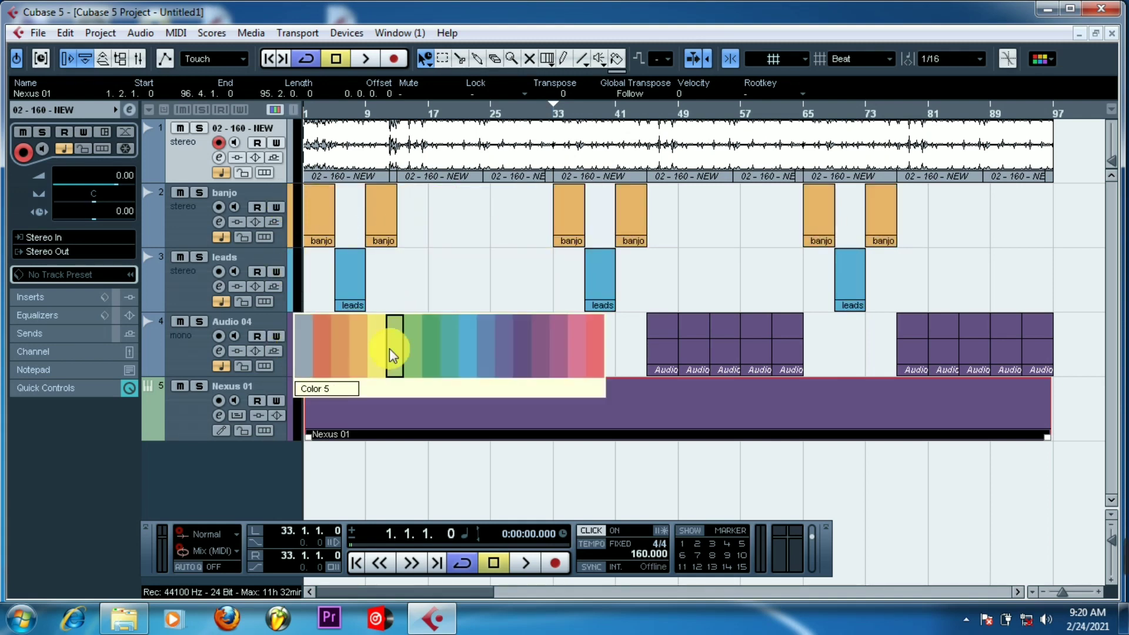
pyautogui.click(583, 352)
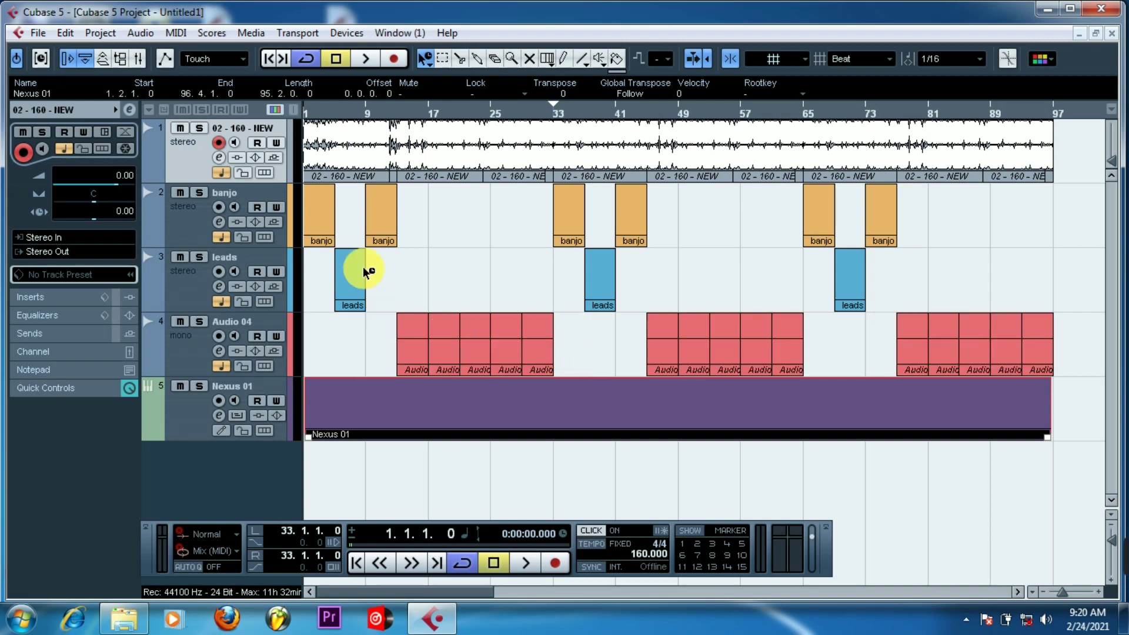
# - Color the 02 - 160 - NEW backing track light green and the Nexus 01 track light blue
pyautogui.click(291, 170)
pyautogui.click(411, 167)
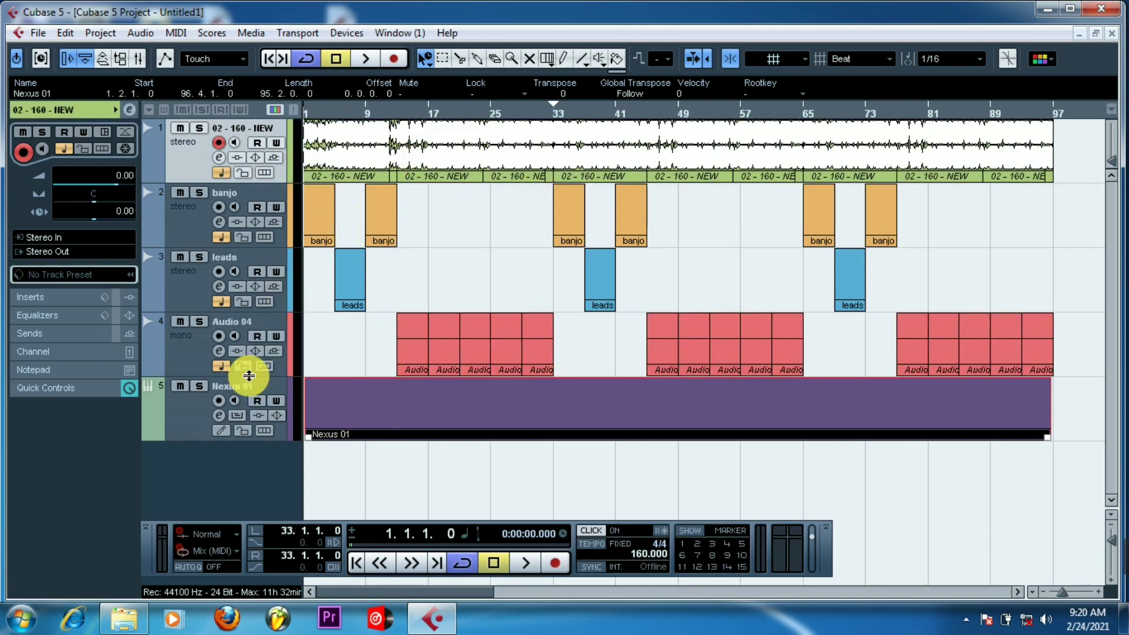
pyautogui.click(289, 408)
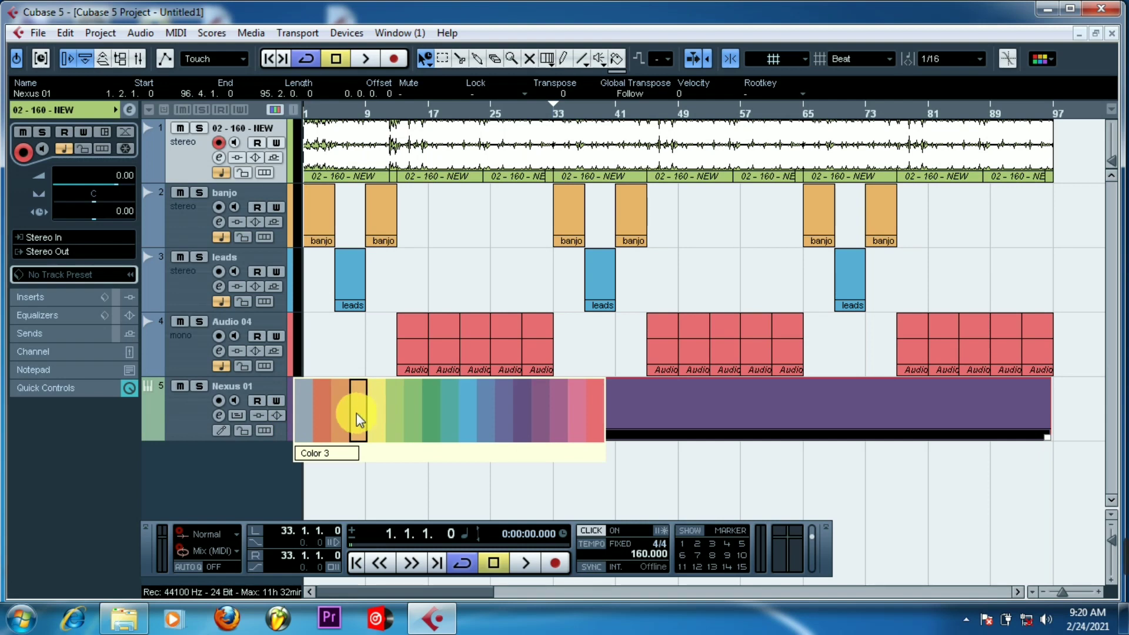
pyautogui.click(467, 417)
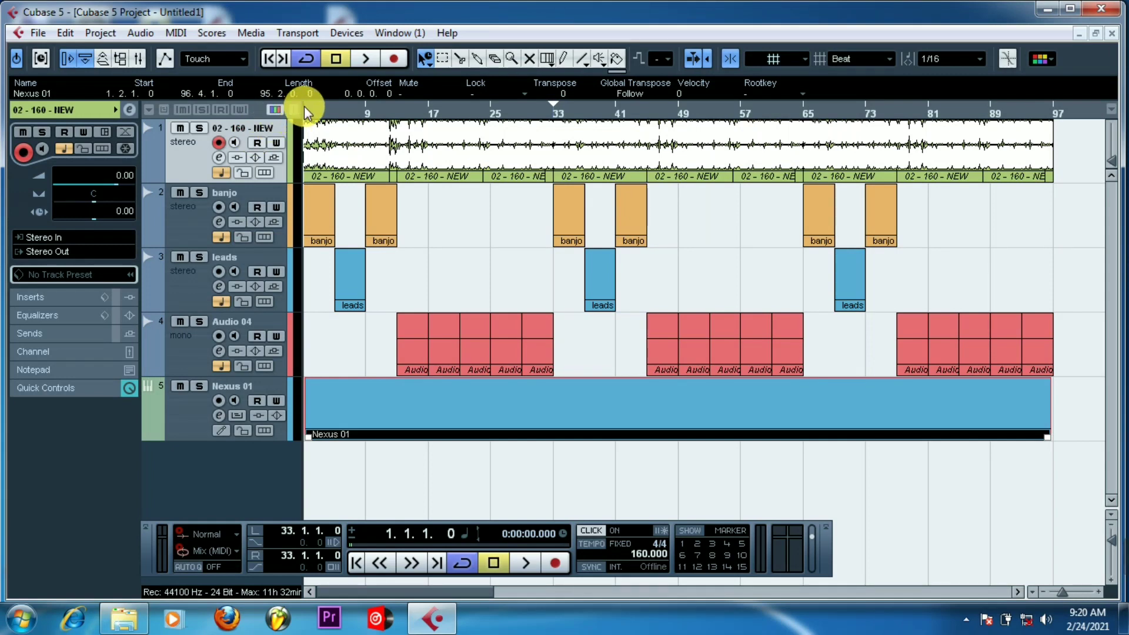
# - Set the left locator to 1.2.1.0 and the right locator to 97.1.1.0, and hide the Transport panel
pyautogui.moveTo(306, 100); pyautogui.dragTo(1057, 107)
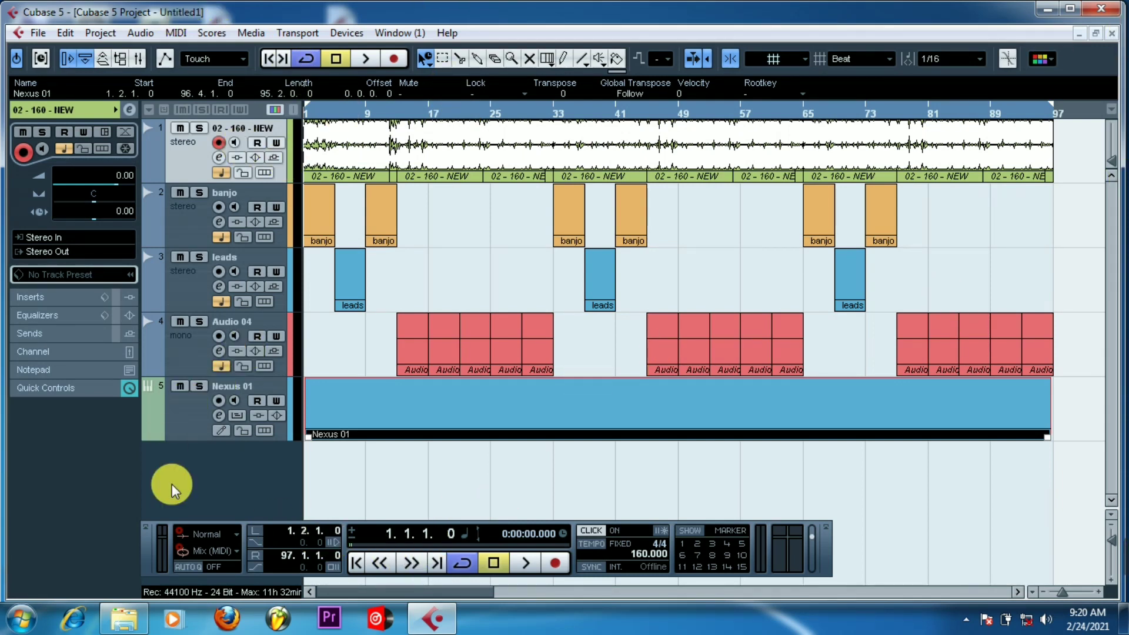
pyautogui.click(305, 34)
pyautogui.click(310, 50)
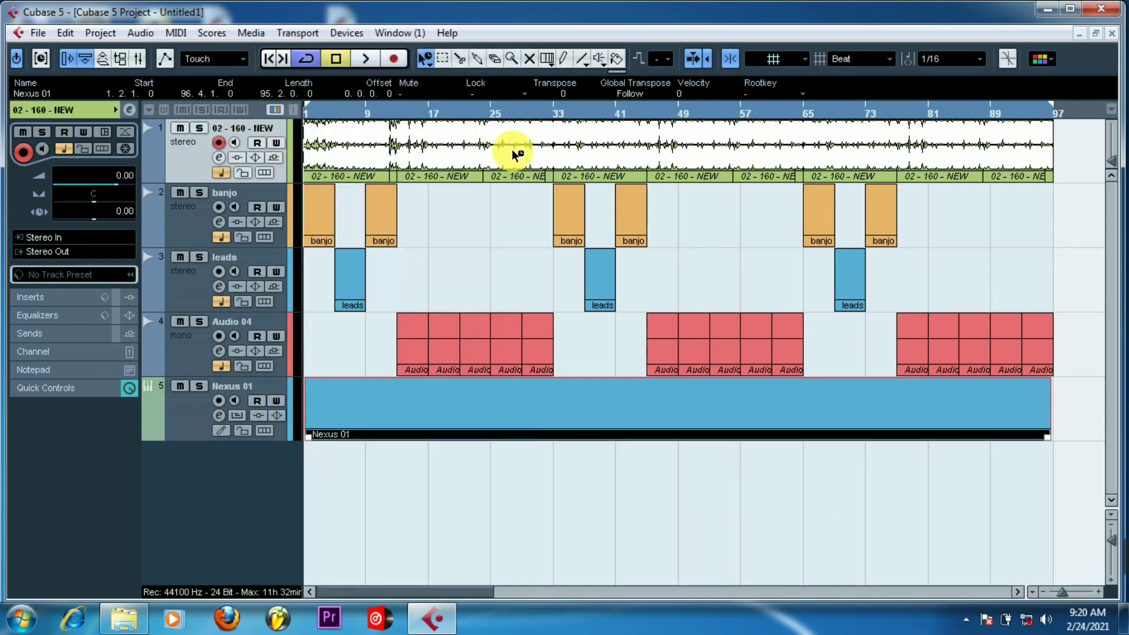
pyautogui.moveTo(1113, 581)
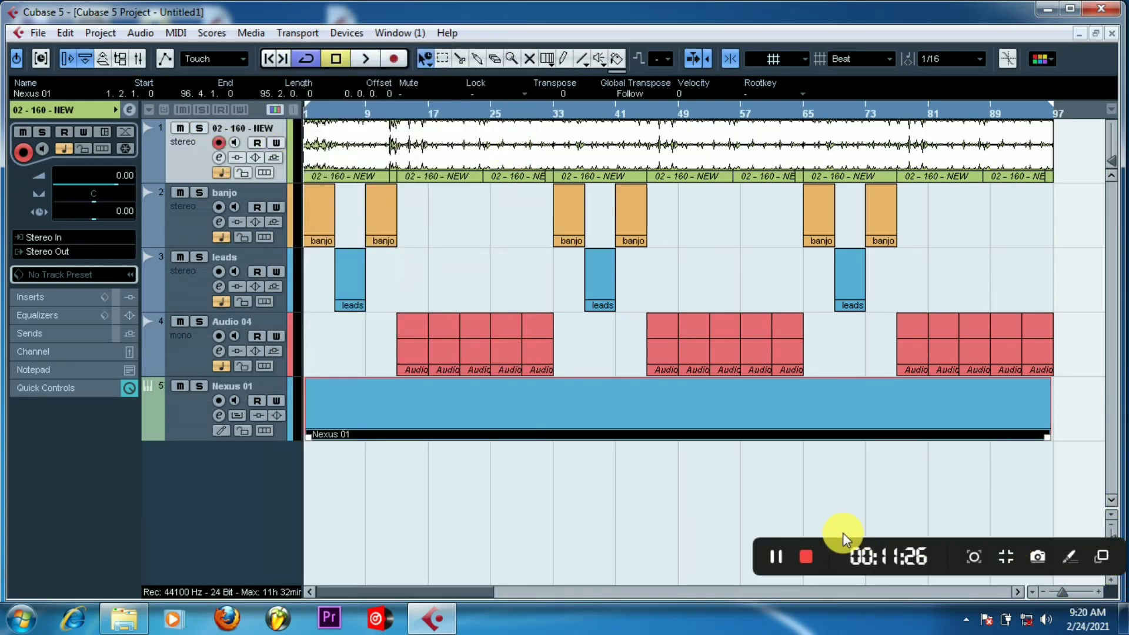